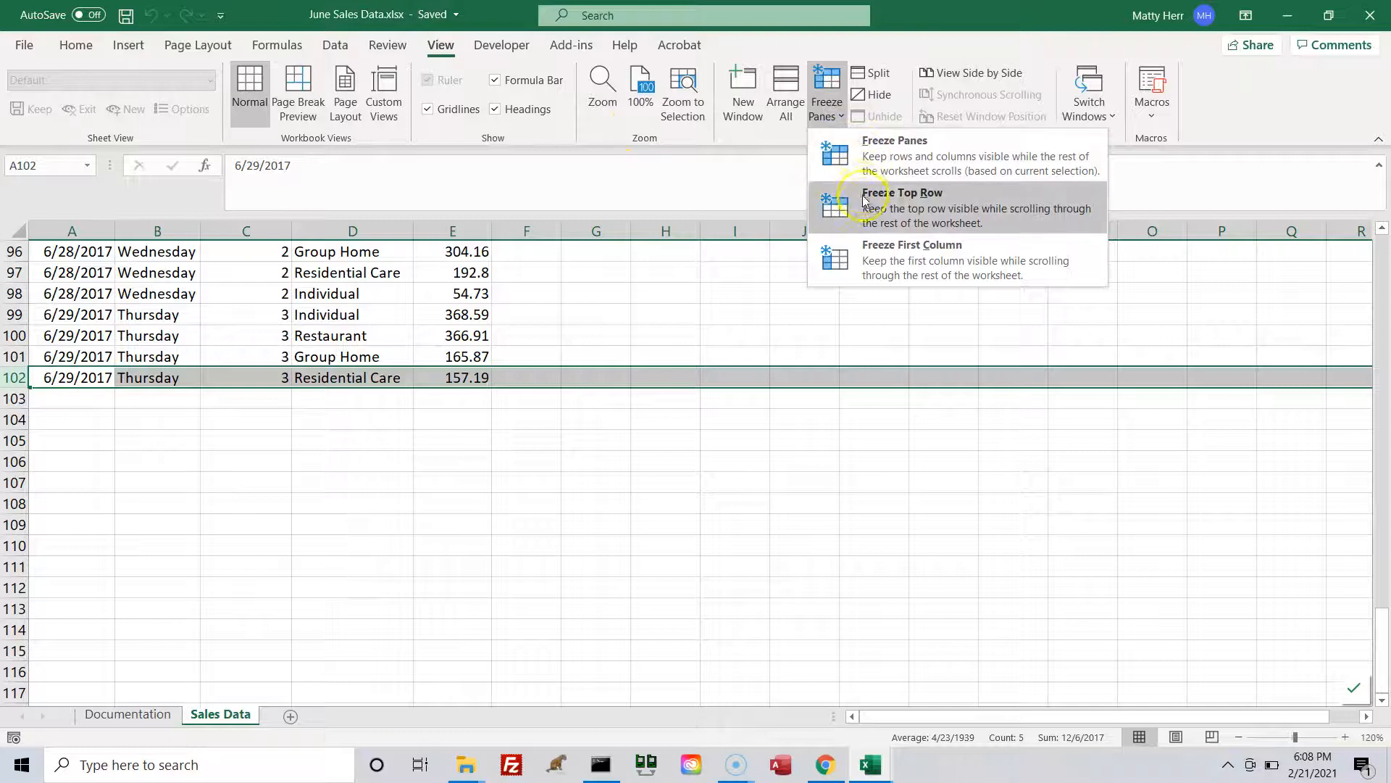
- Try to freeze the top row of the Sales Data sheet while its last records are in view
{"action": "left_click", "coordinate": [865, 205]}
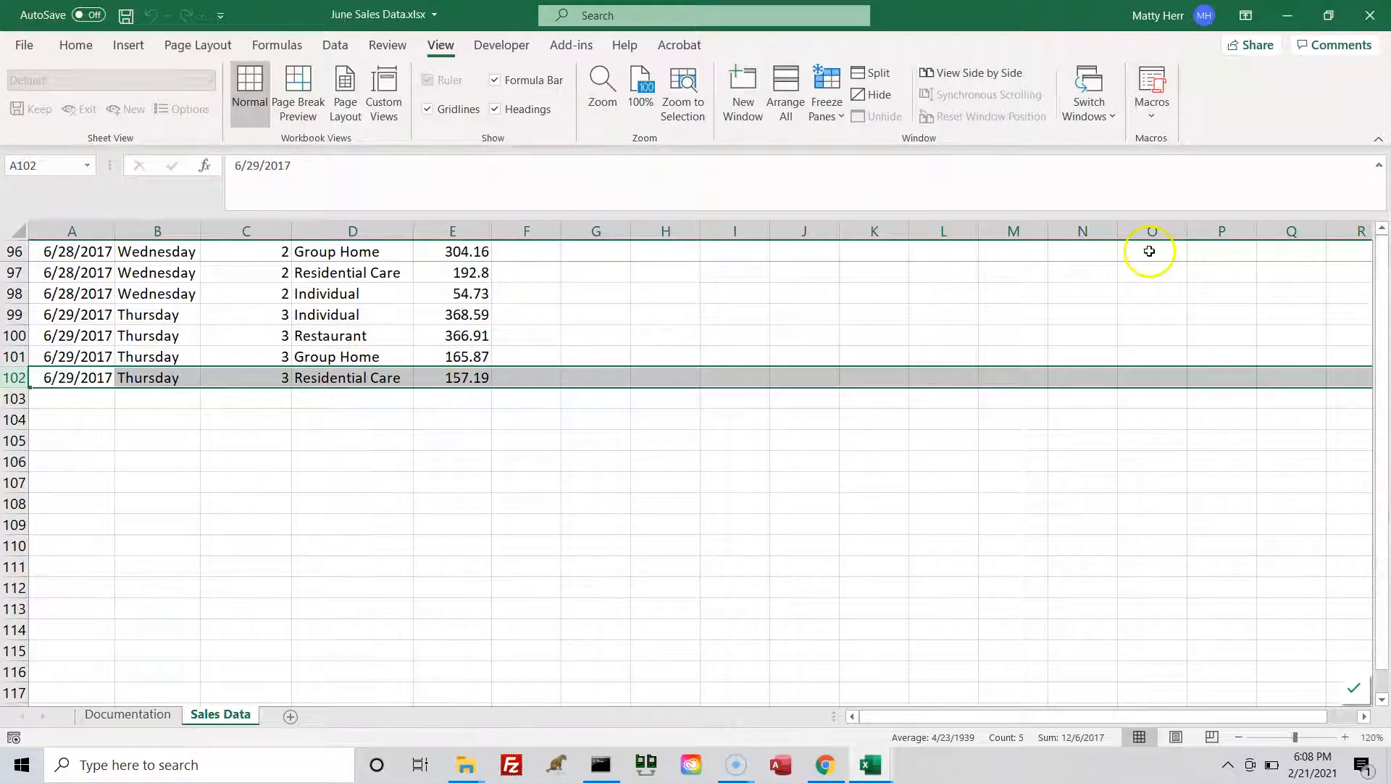
{"action": "left_click", "coordinate": [837, 118]}
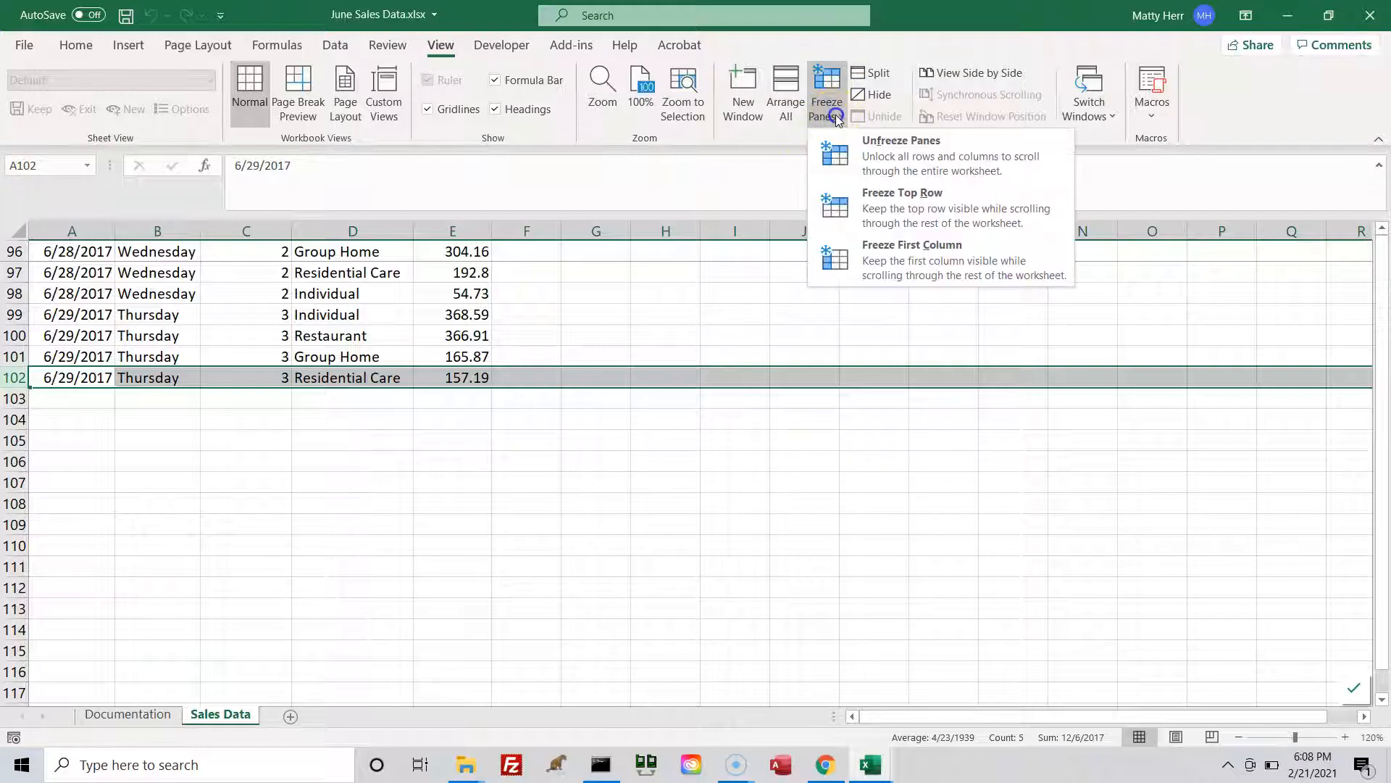
{"action": "left_click", "coordinate": [868, 206]}
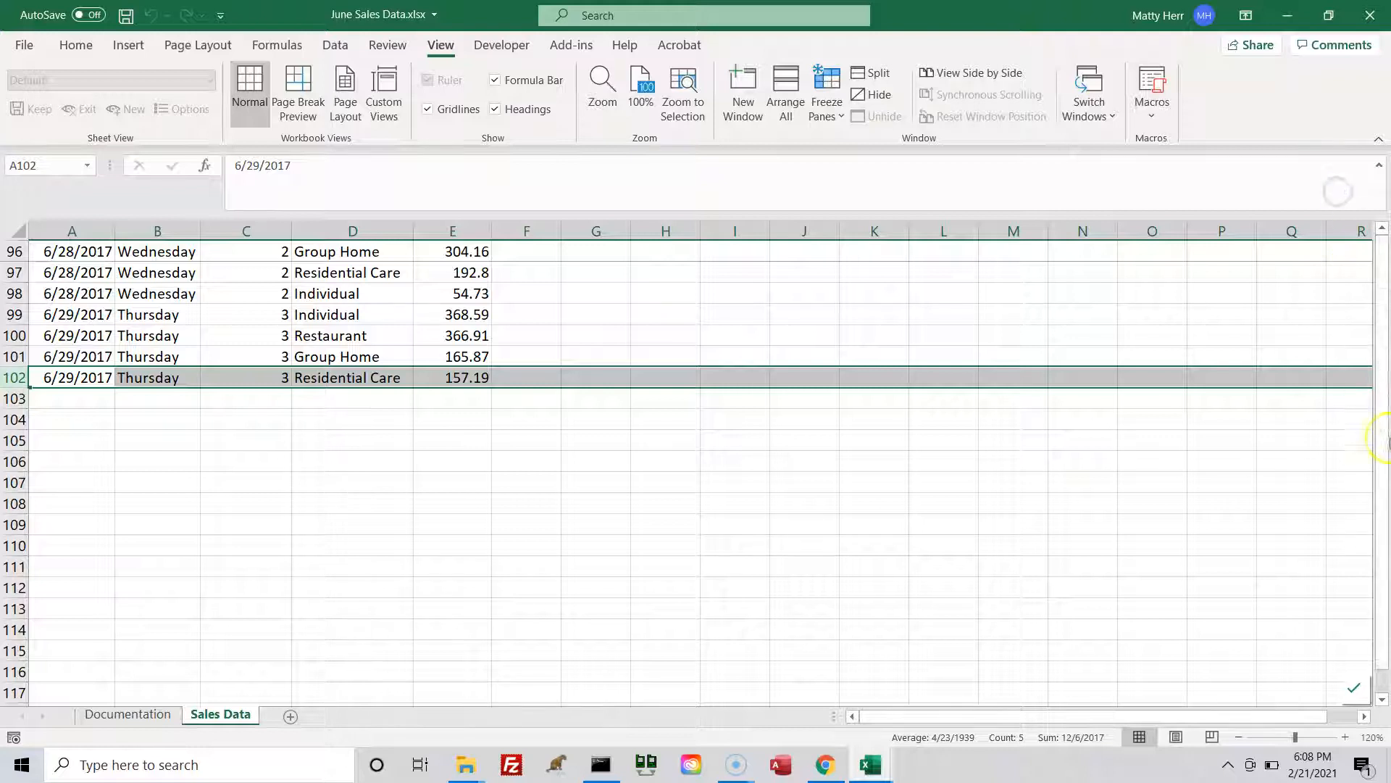
{"action": "left_click", "coordinate": [104, 432]}
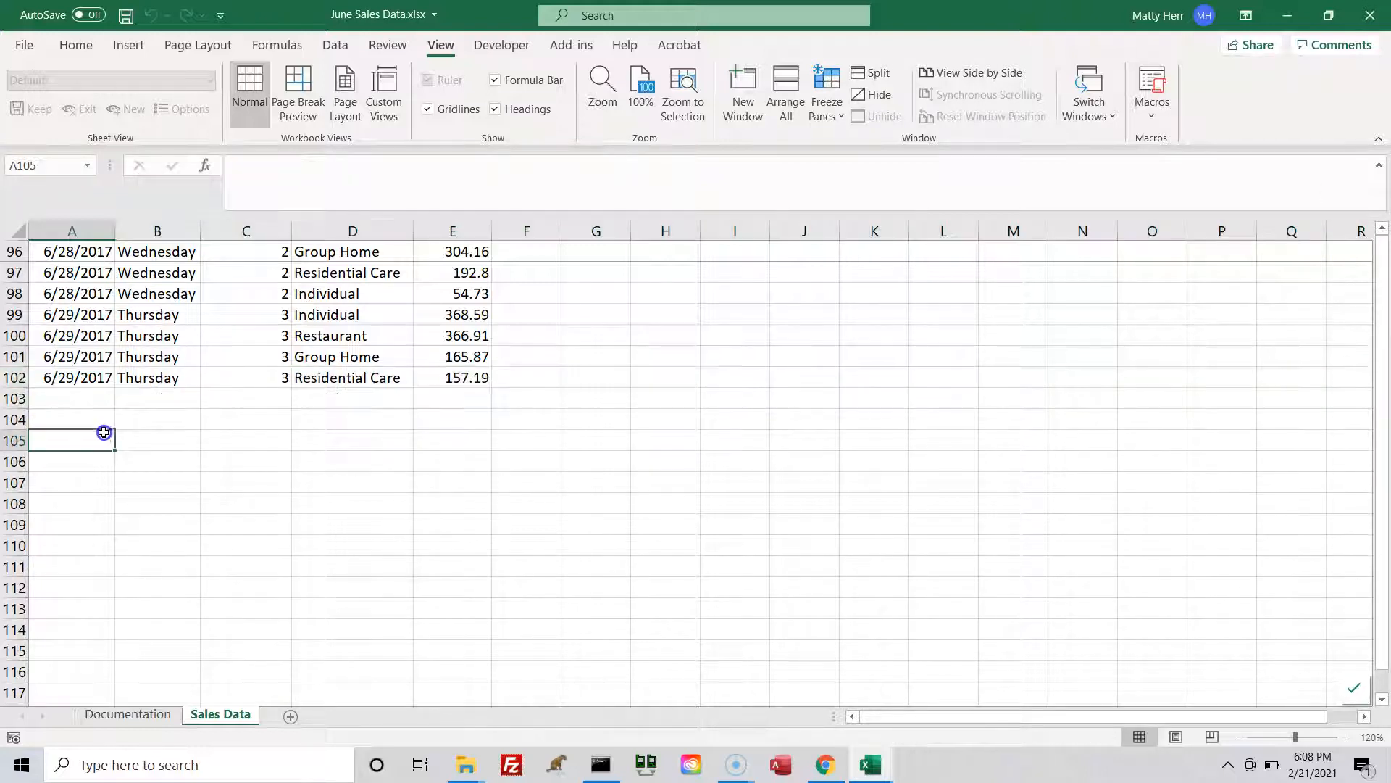
{"action": "key", "text": "Page_Up"}
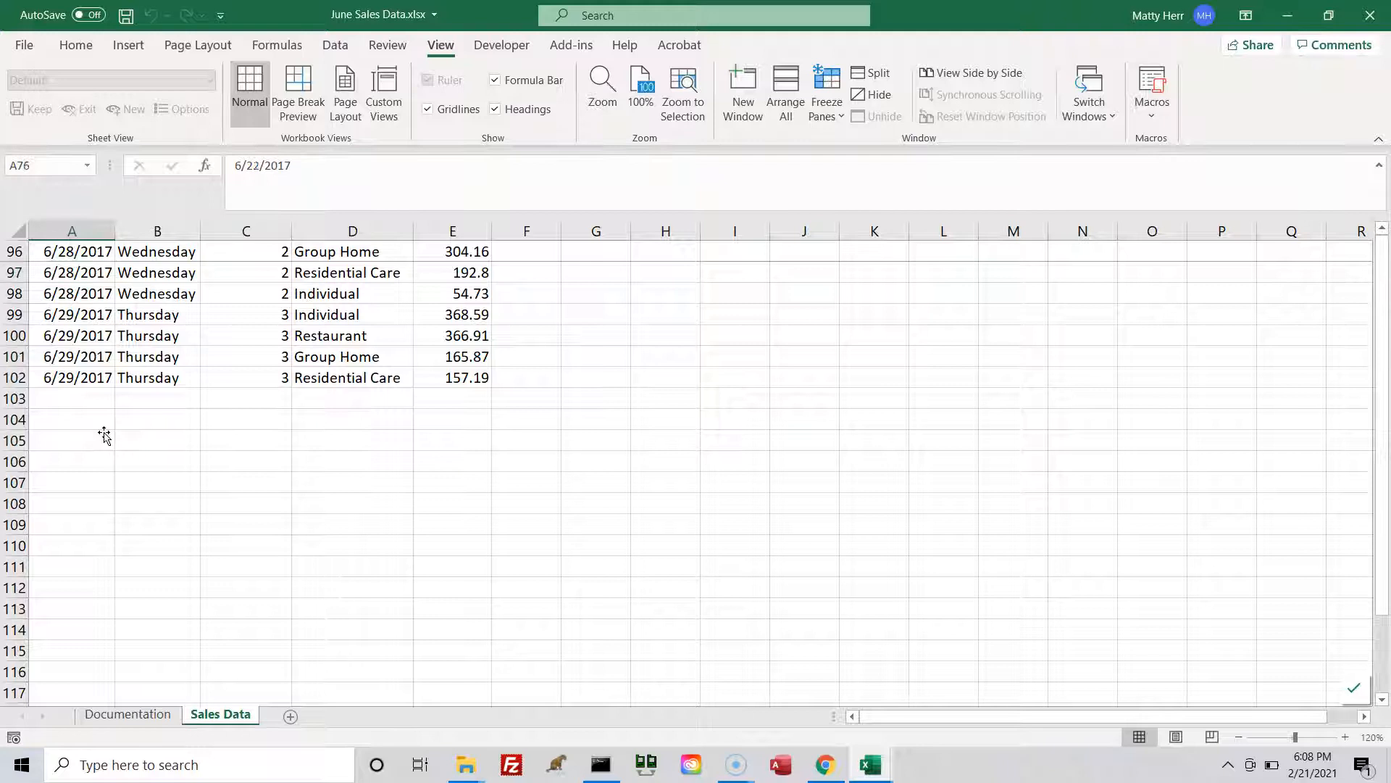
{"action": "left_click", "coordinate": [151, 426]}
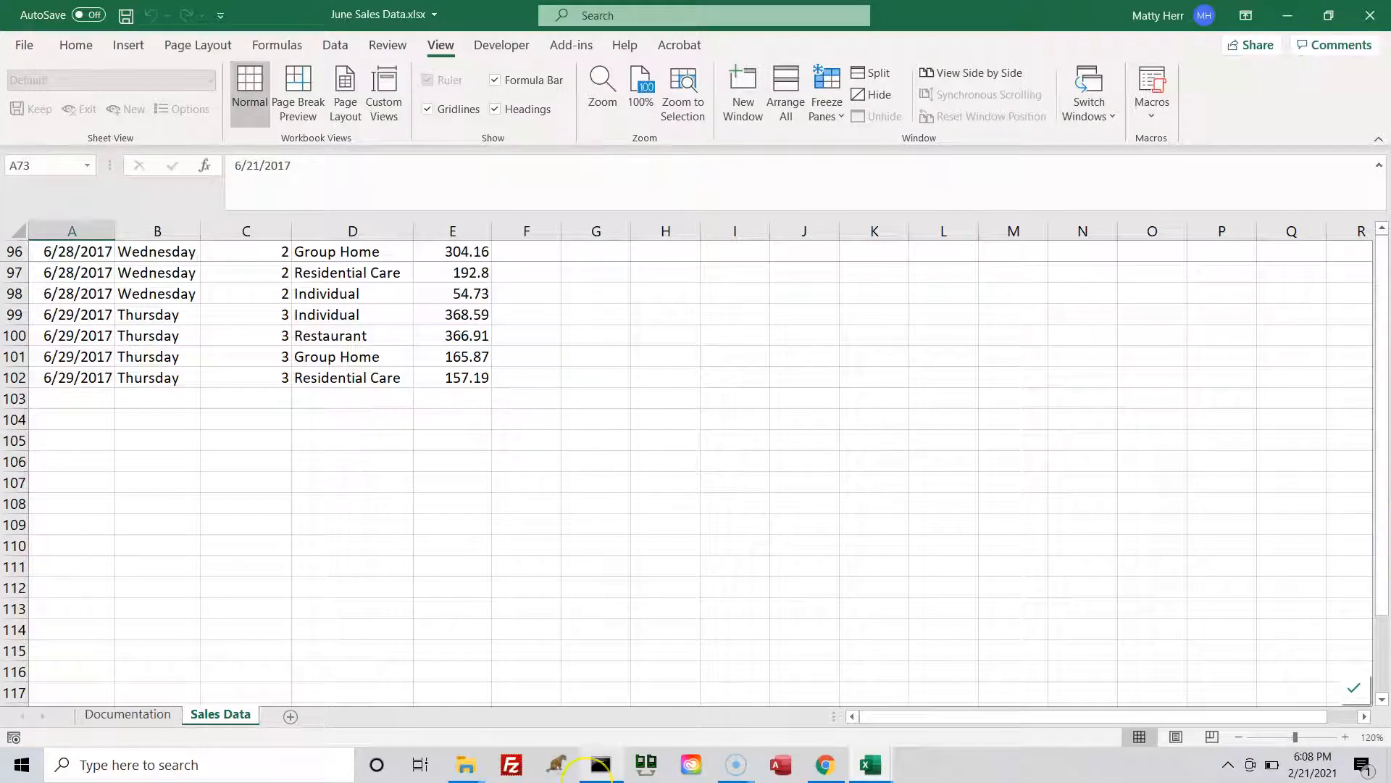
{"action": "mouse_move", "coordinate": [603, 766]}
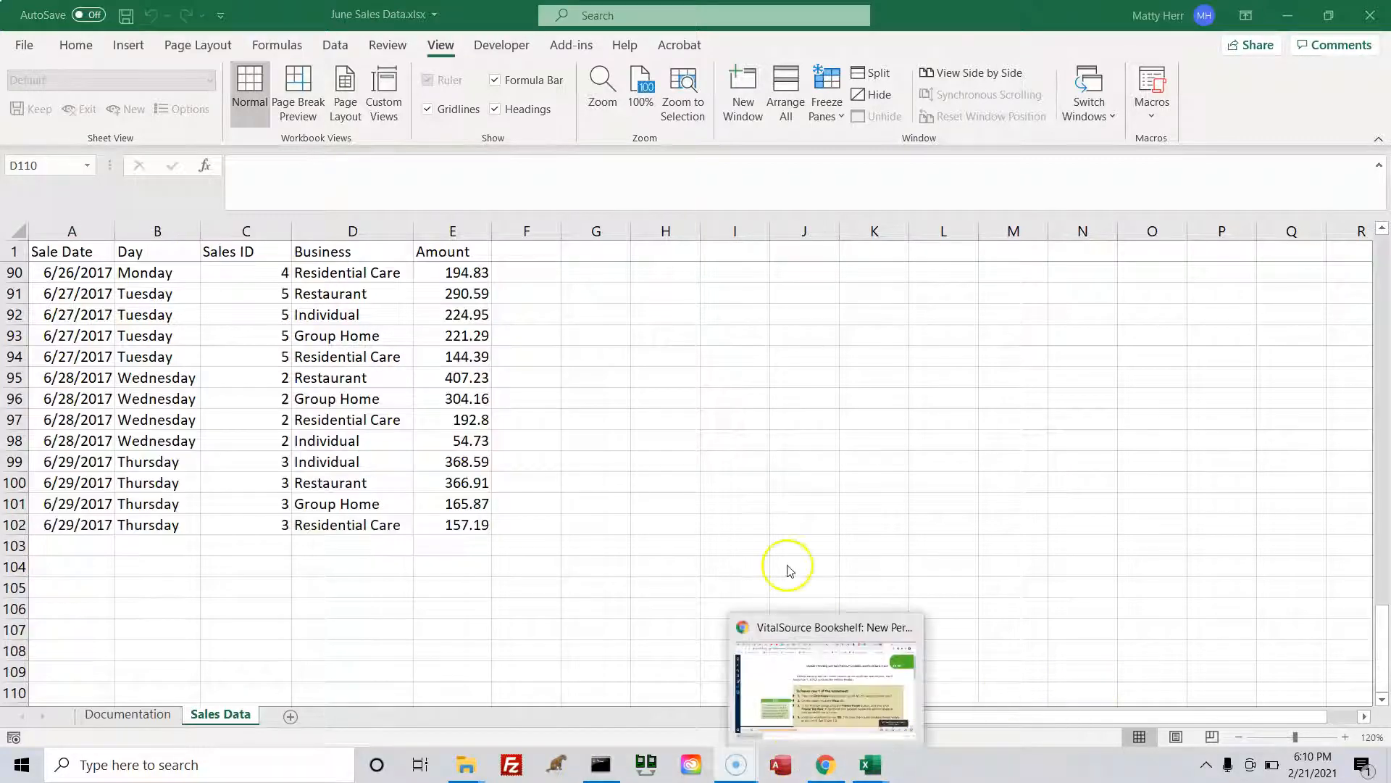
- Freeze the header row of the Sales Data sheet with the Freeze Top Row option and return to the first records
{"action": "left_click", "coordinate": [601, 477]}
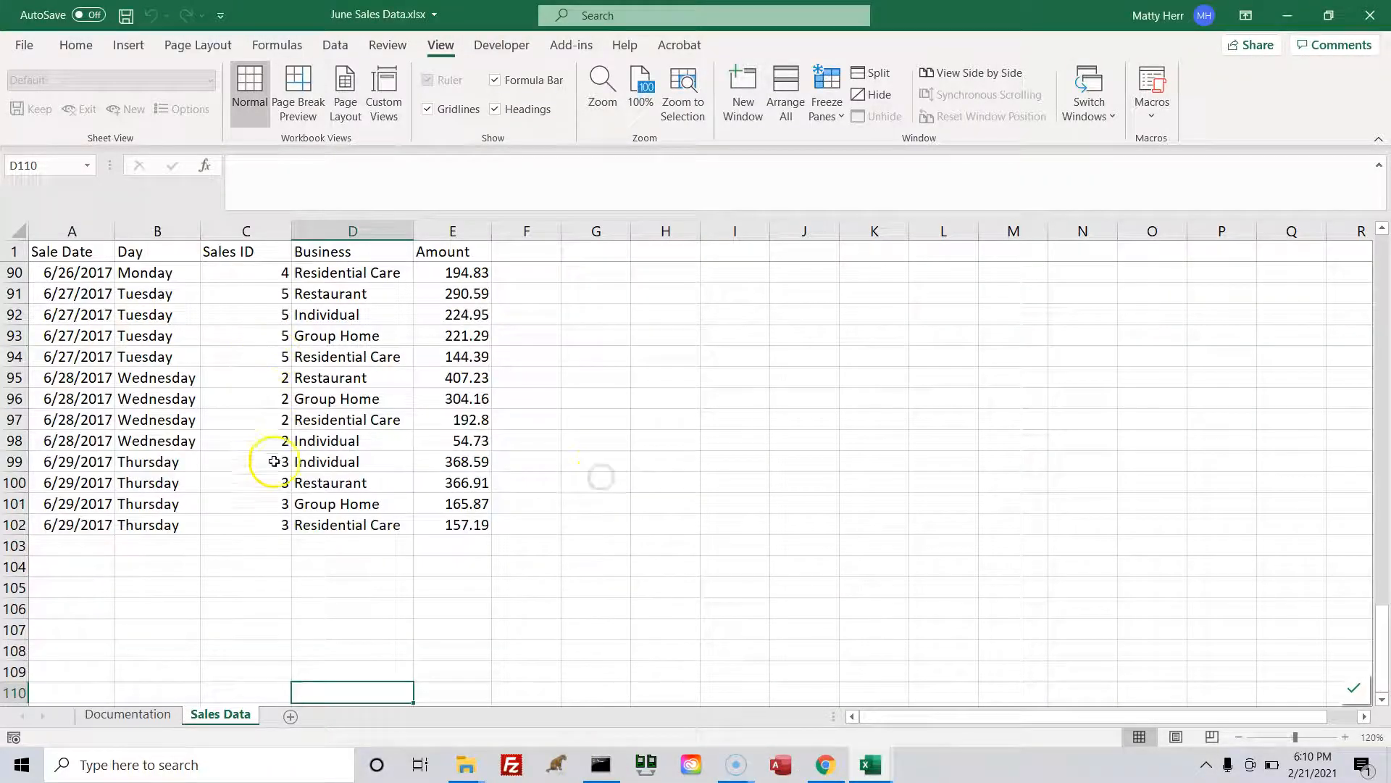
{"action": "left_click", "coordinate": [580, 483]}
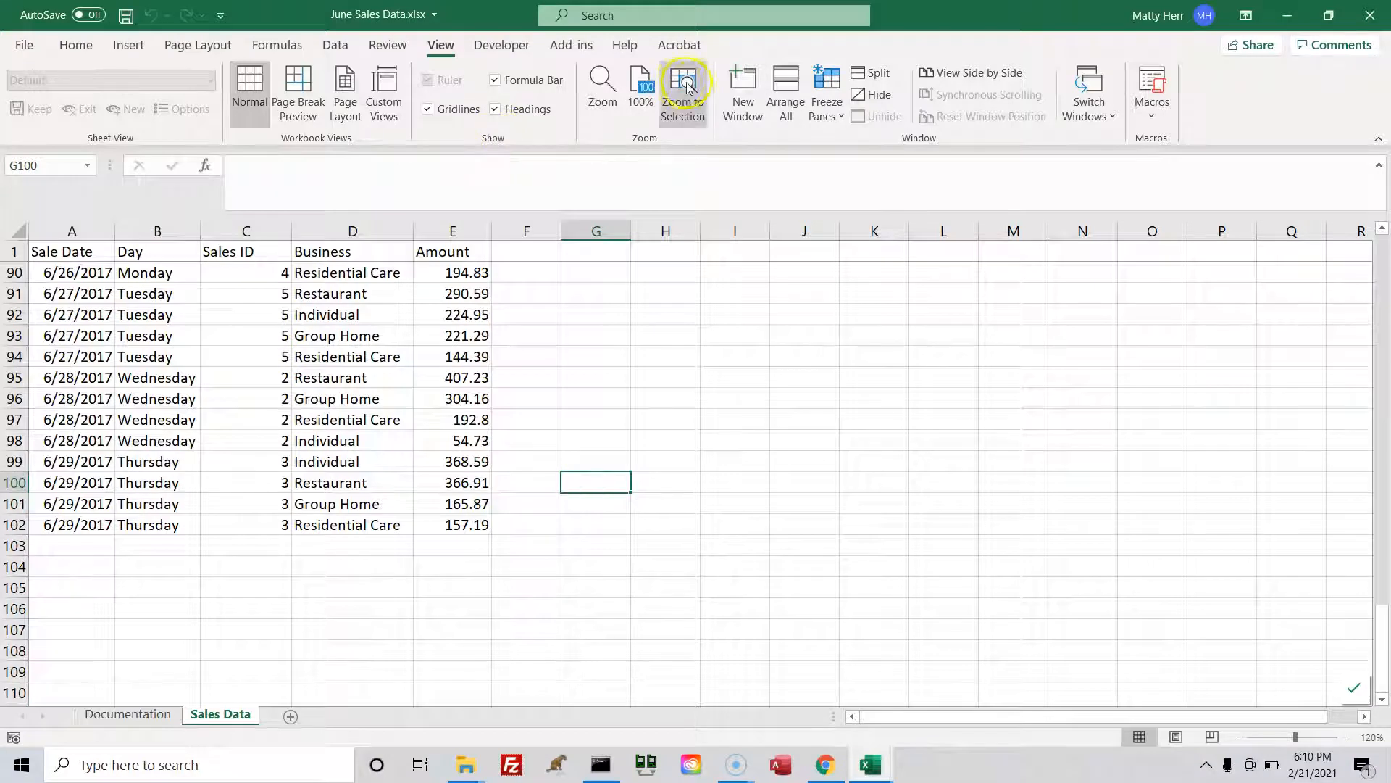
{"action": "left_click", "coordinate": [826, 110]}
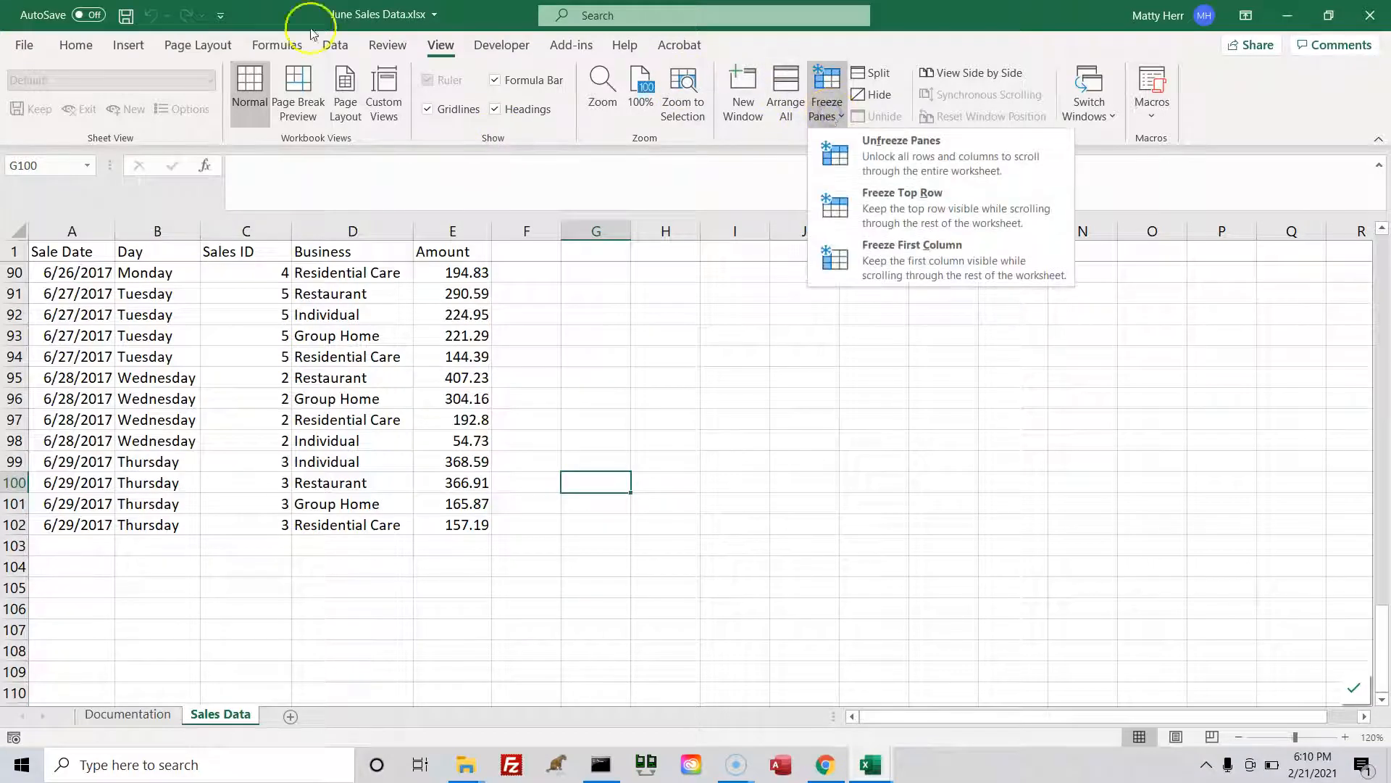
{"action": "left_click", "coordinate": [439, 48]}
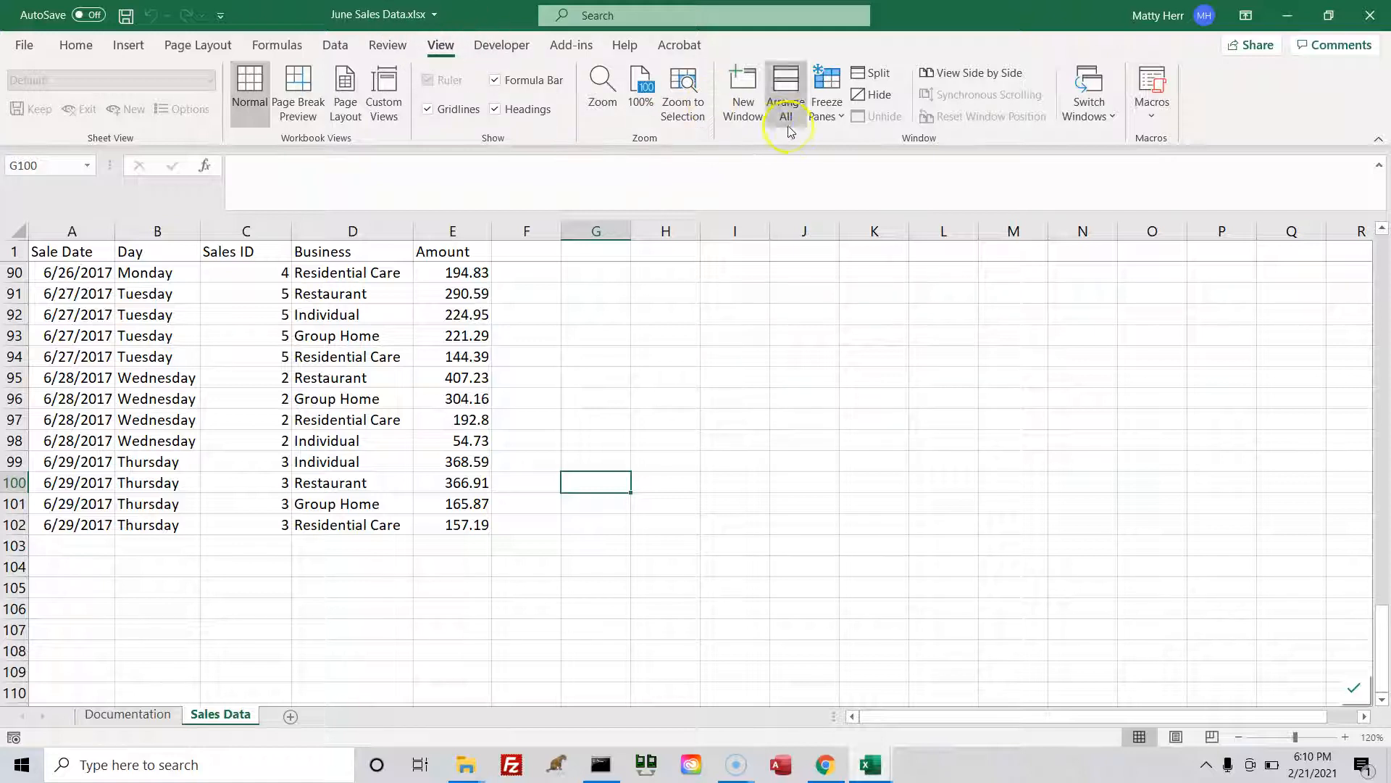
{"action": "left_click", "coordinate": [830, 123]}
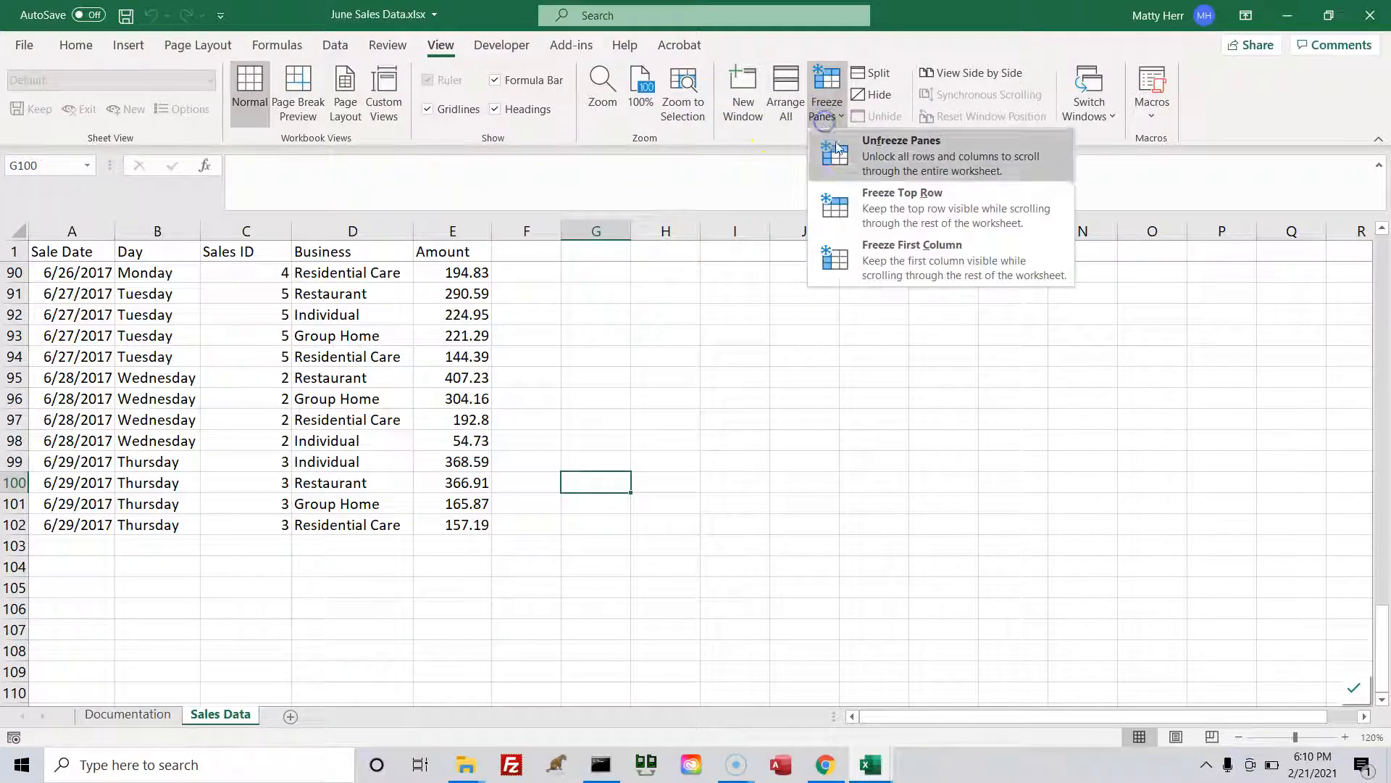
{"action": "left_click", "coordinate": [855, 208]}
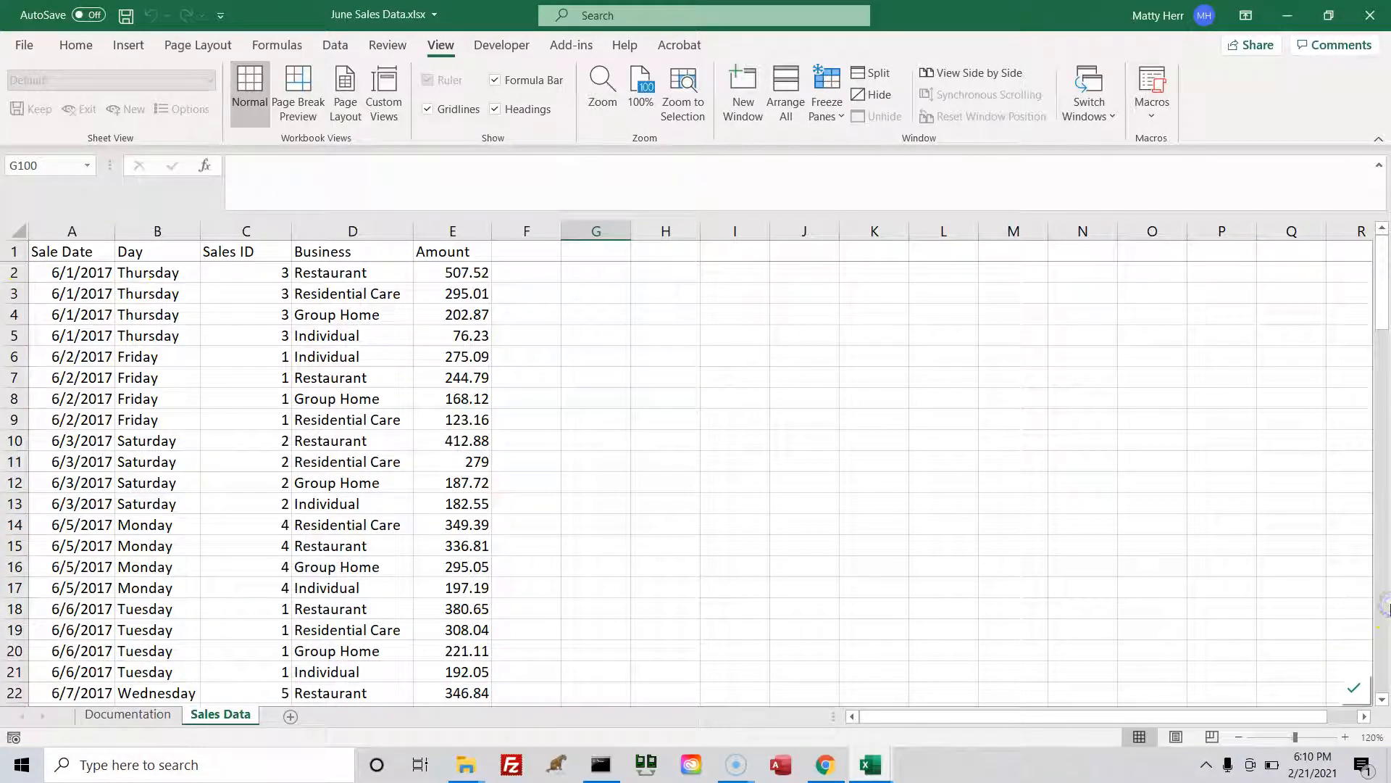
{"action": "left_click_drag", "start_coordinate": [1380, 310], "coordinate": [1362, 277]}
- Consult the textbook's steps for freezing row 1 in Chrome, and check the headers in June Sales Data.xlsx while scrolling to row 102 and back
{"action": "left_click", "coordinate": [826, 767]}
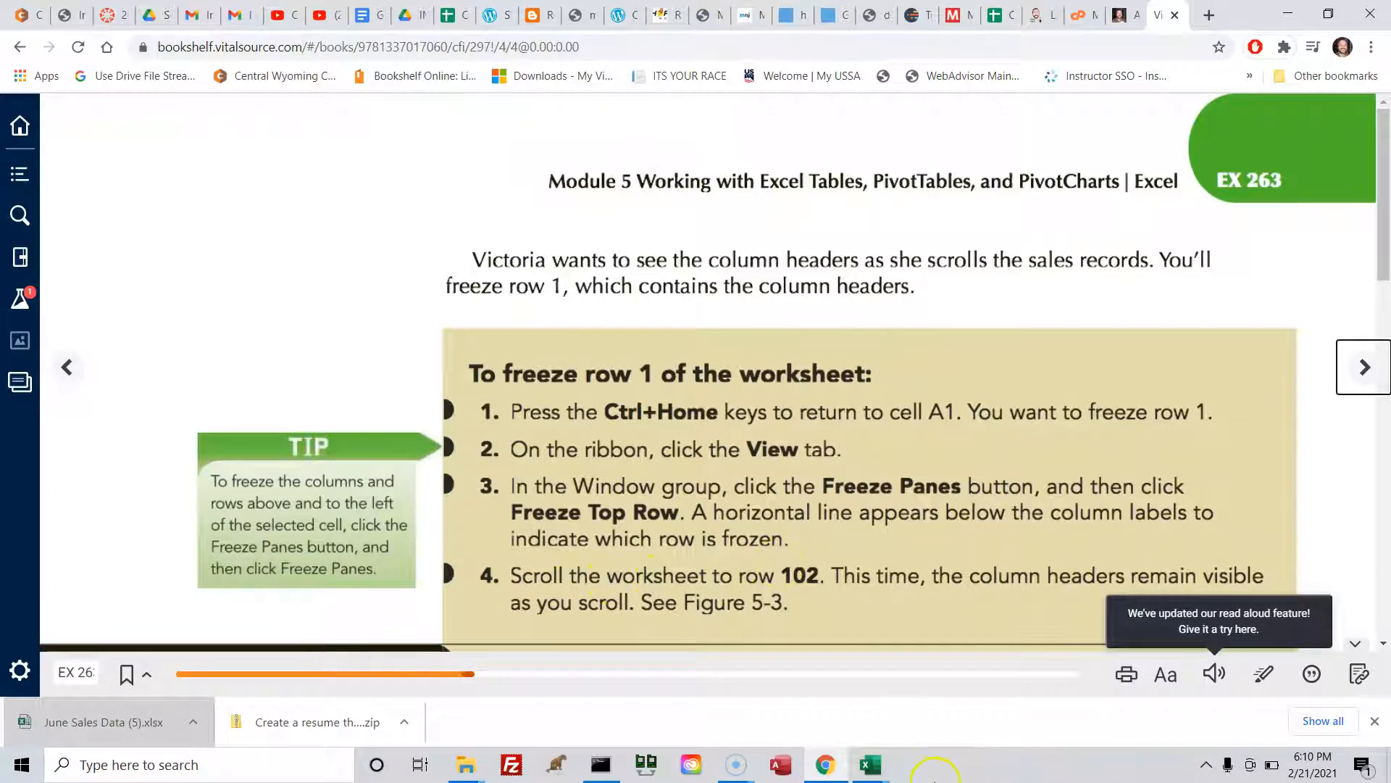
{"action": "mouse_move", "coordinate": [869, 765]}
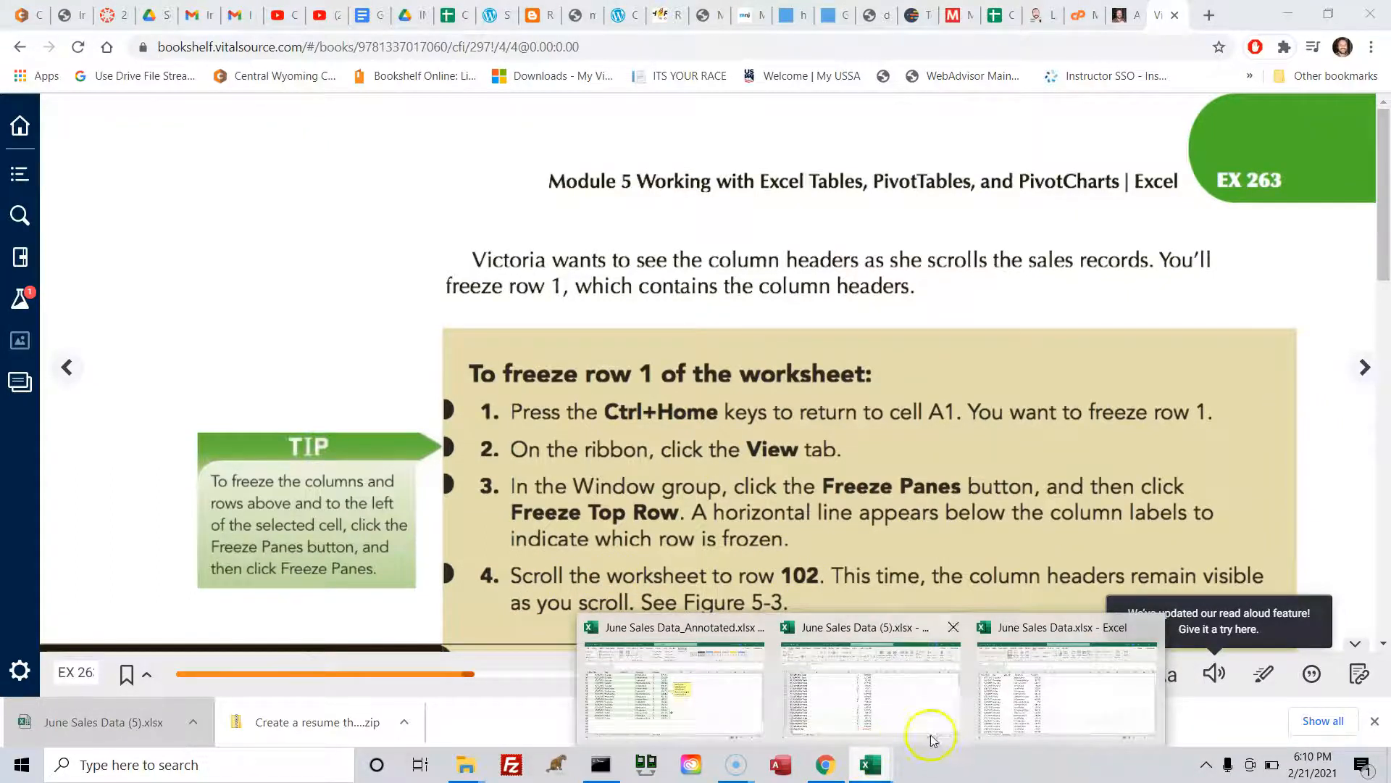
{"action": "left_click", "coordinate": [1081, 707]}
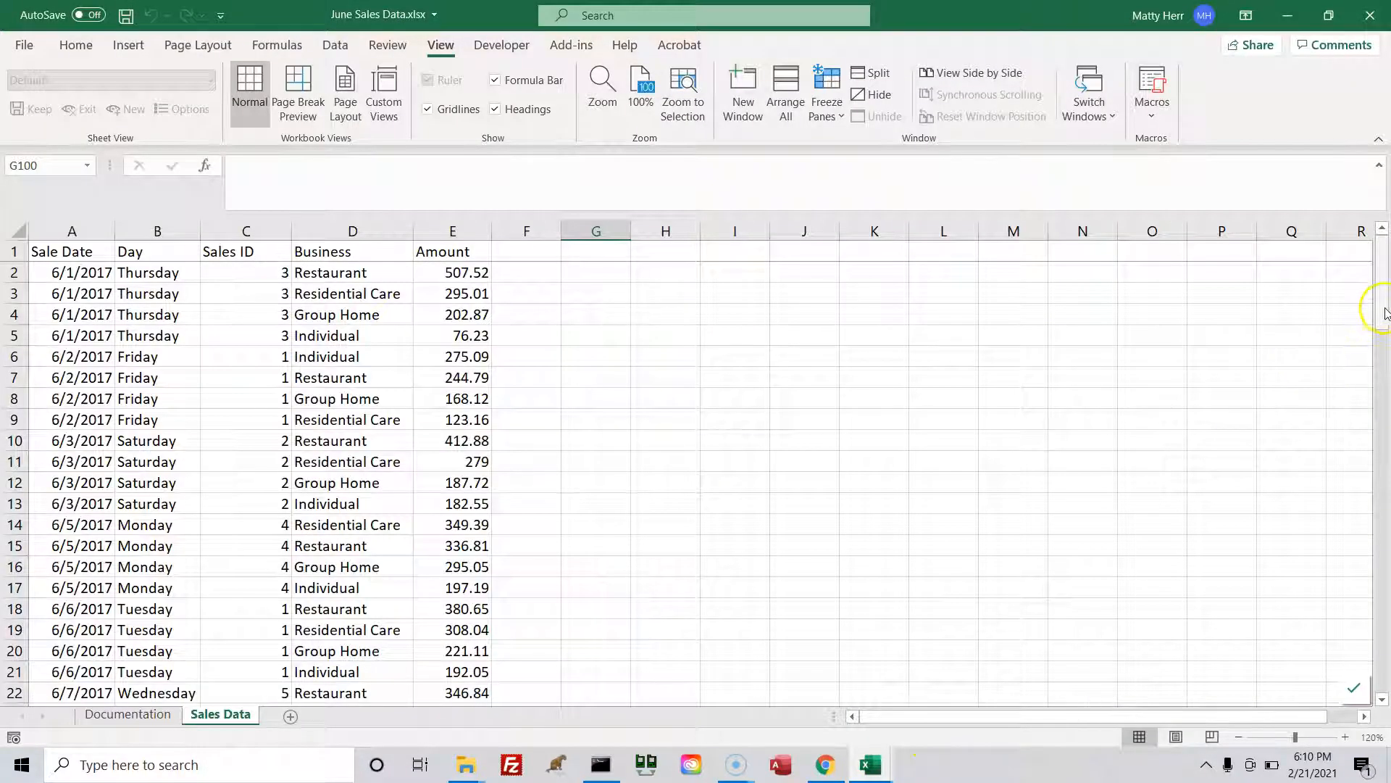
{"action": "left_click_drag", "start_coordinate": [1381, 310], "coordinate": [1384, 680]}
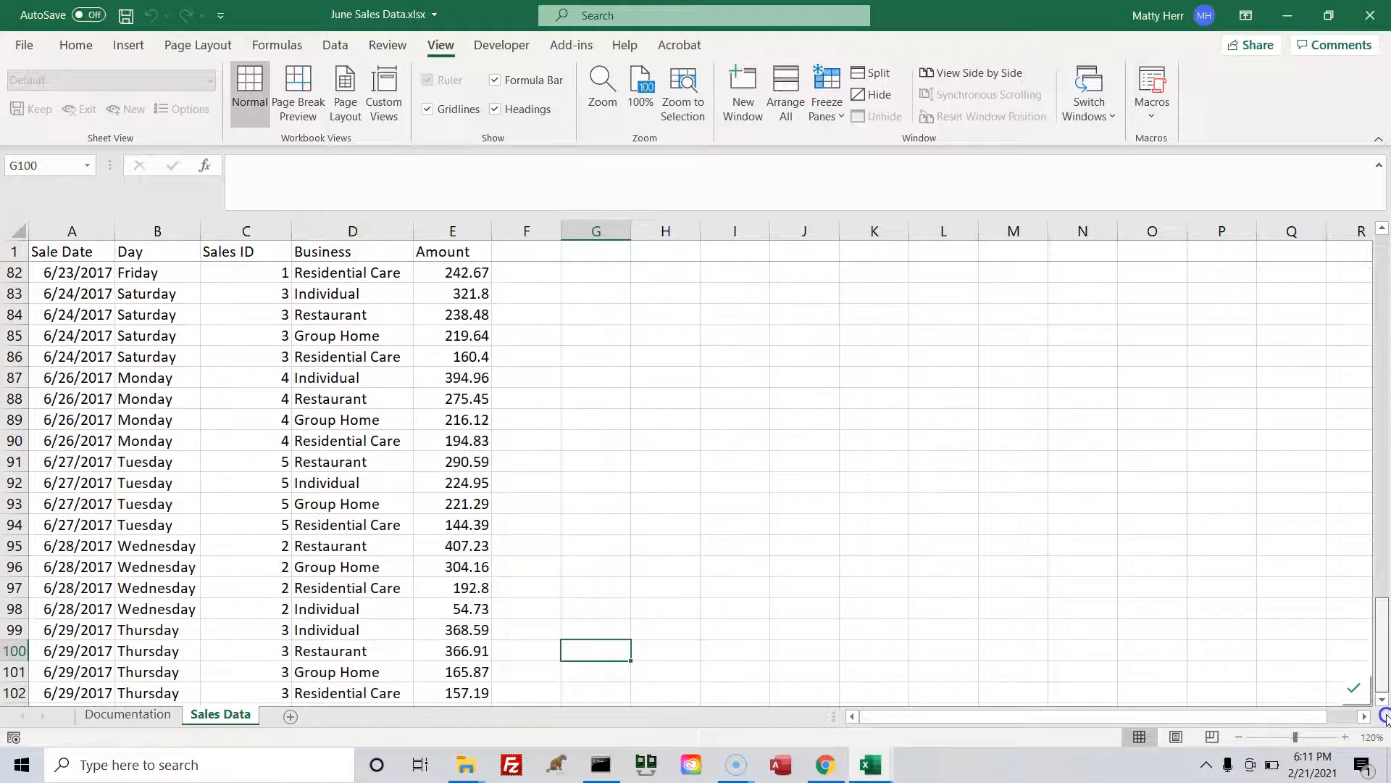
{"action": "left_click_drag", "start_coordinate": [1384, 770], "coordinate": [1335, 211]}
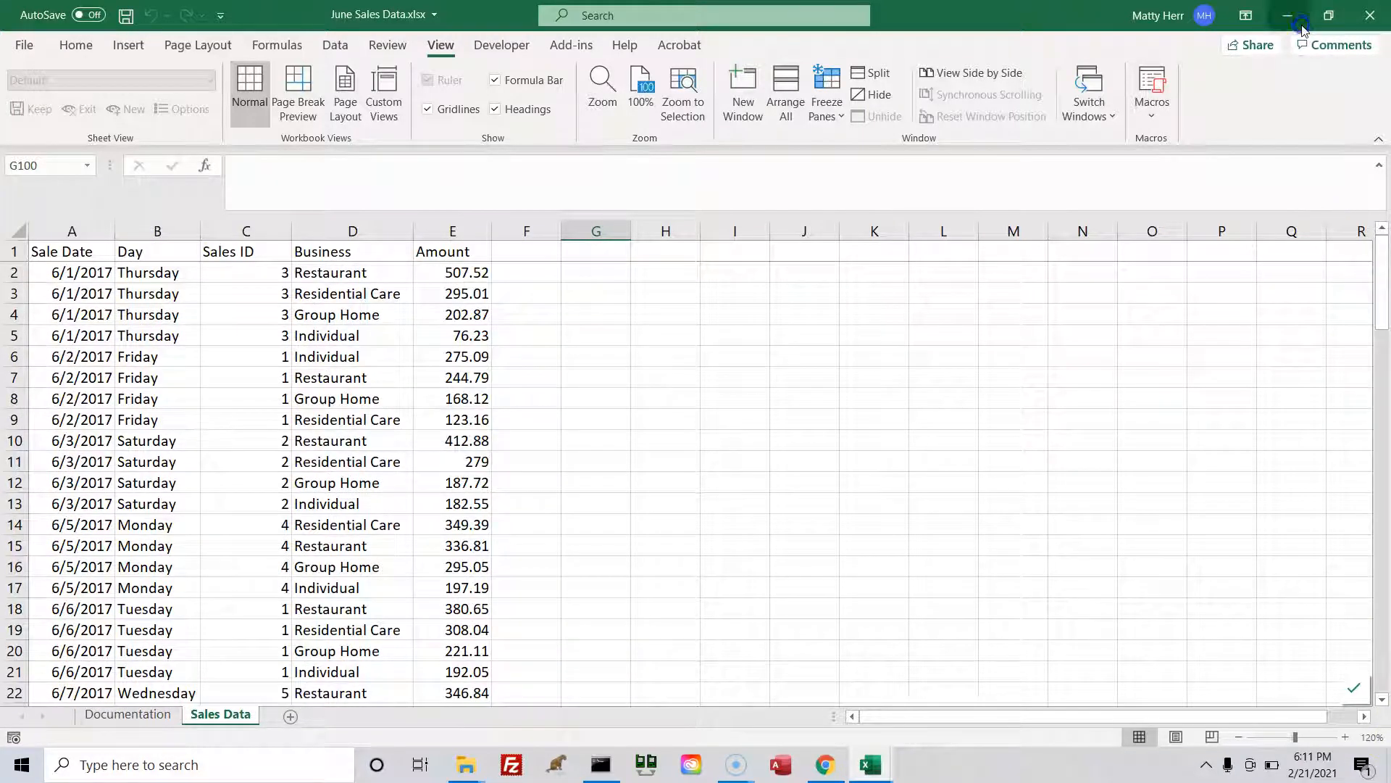
- Read the textbook's unfreezing instructions in Chrome, and unfreeze the panes of the Sales Data sheet in June Sales Data.xlsx
{"action": "left_click", "coordinate": [826, 765]}
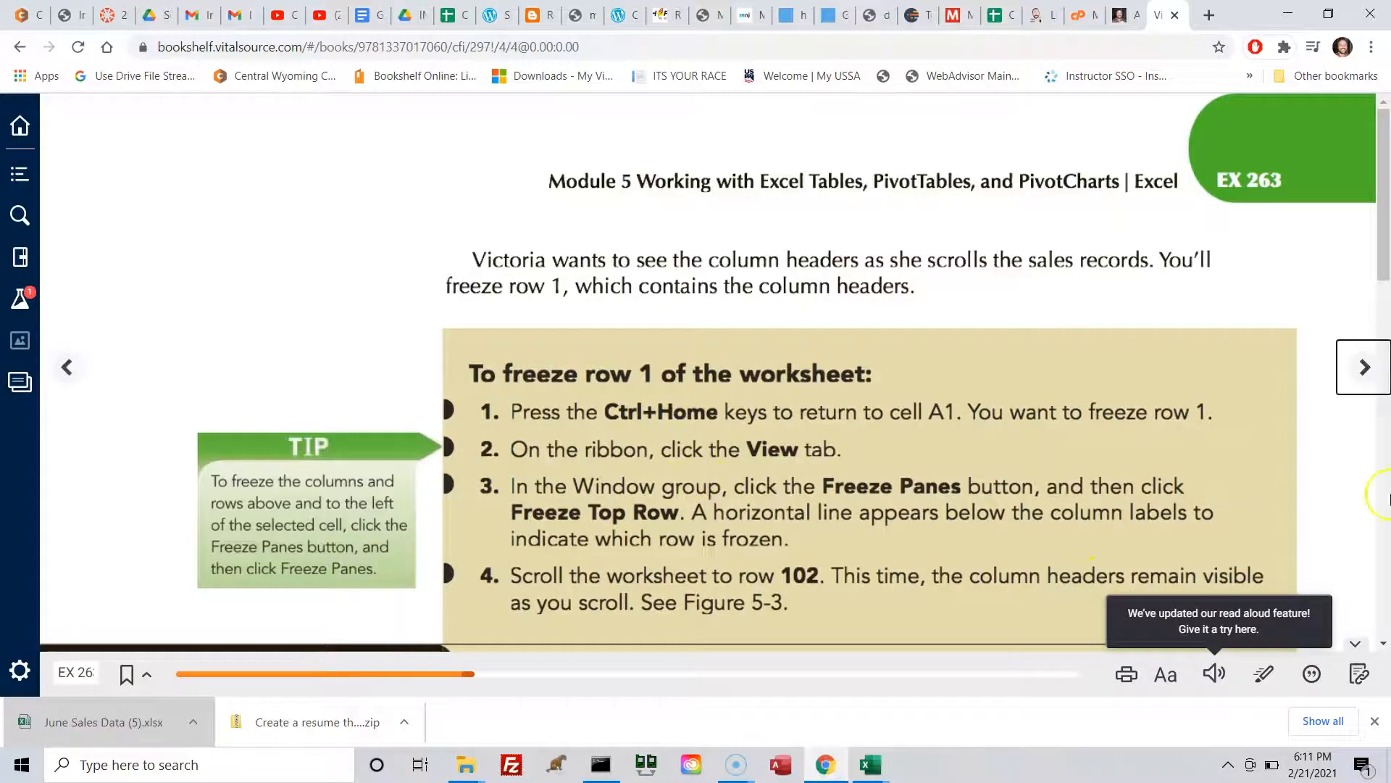
{"action": "left_click_drag", "start_coordinate": [1384, 238], "coordinate": [1351, 587]}
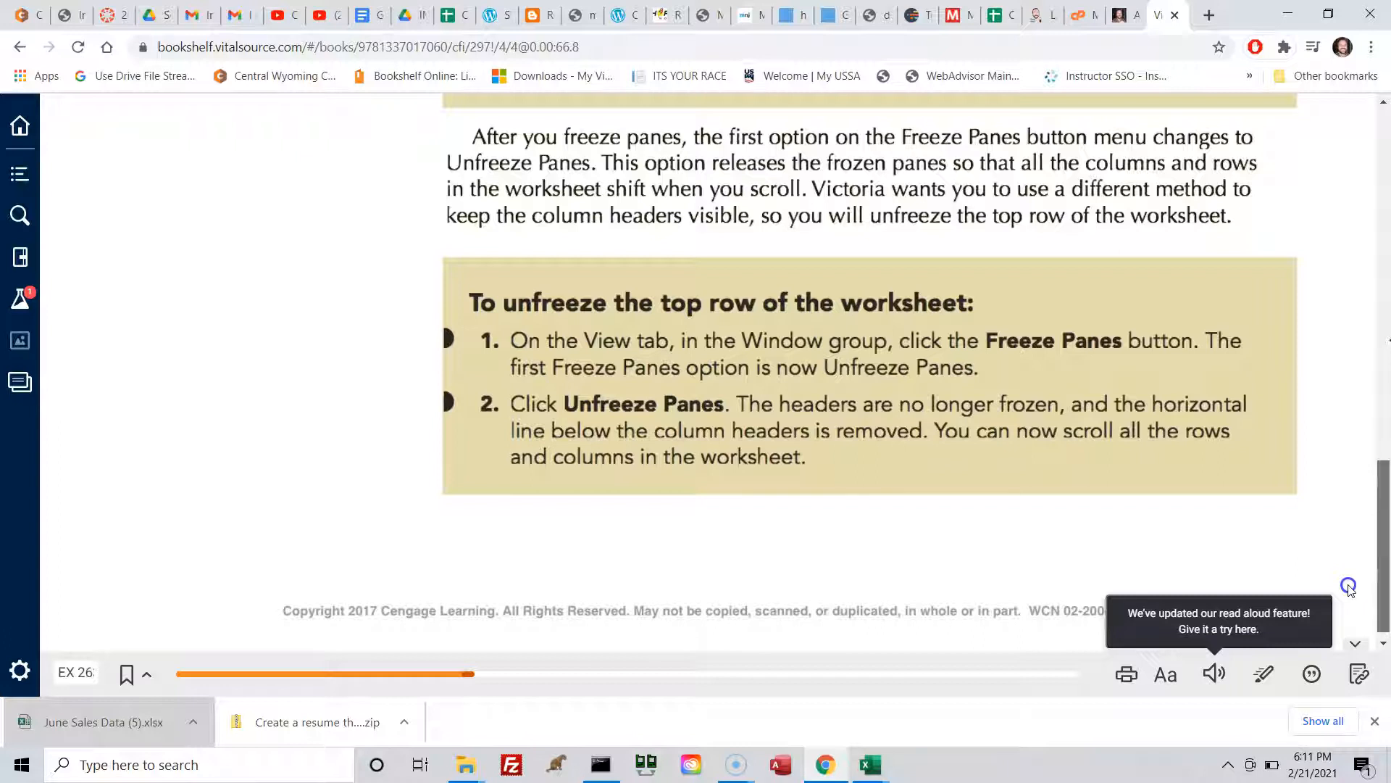
{"action": "left_click", "coordinate": [875, 771]}
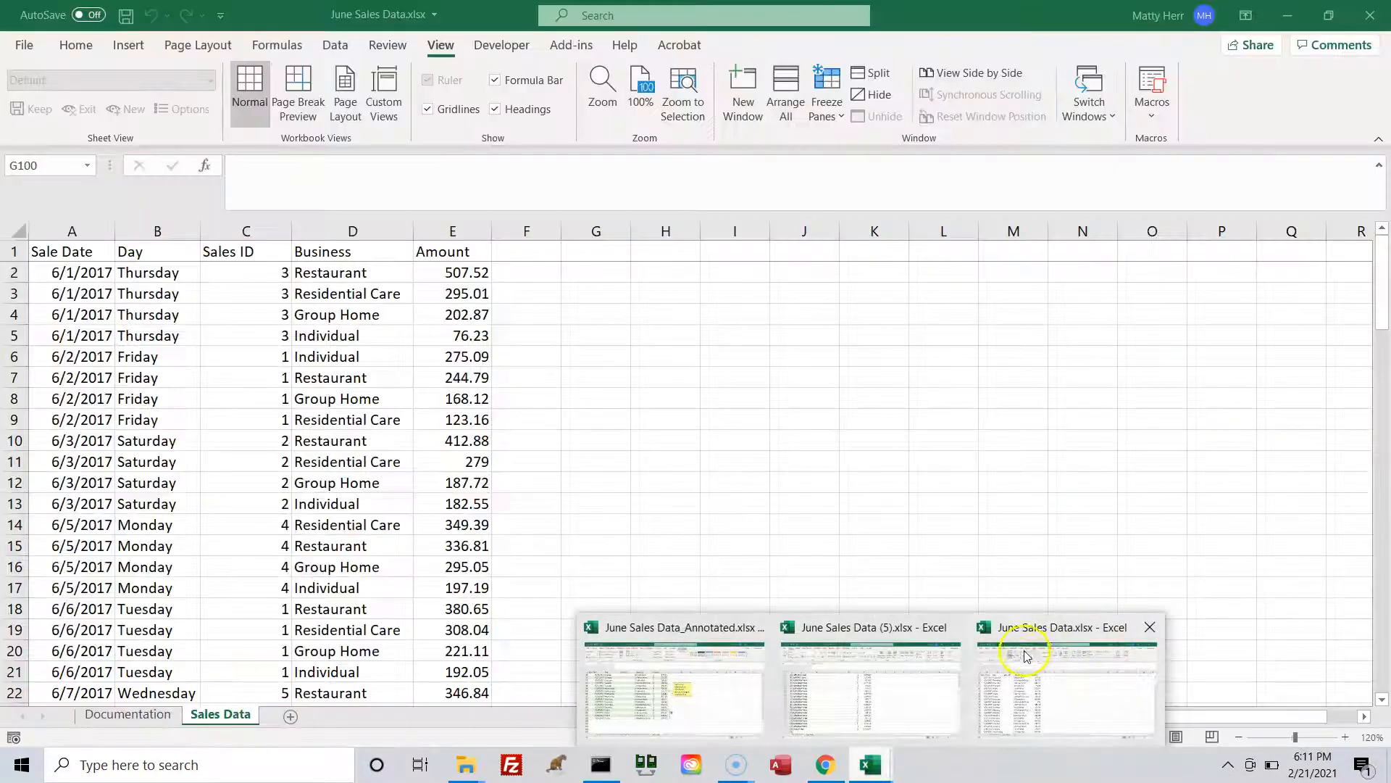
{"action": "left_click", "coordinate": [1036, 663]}
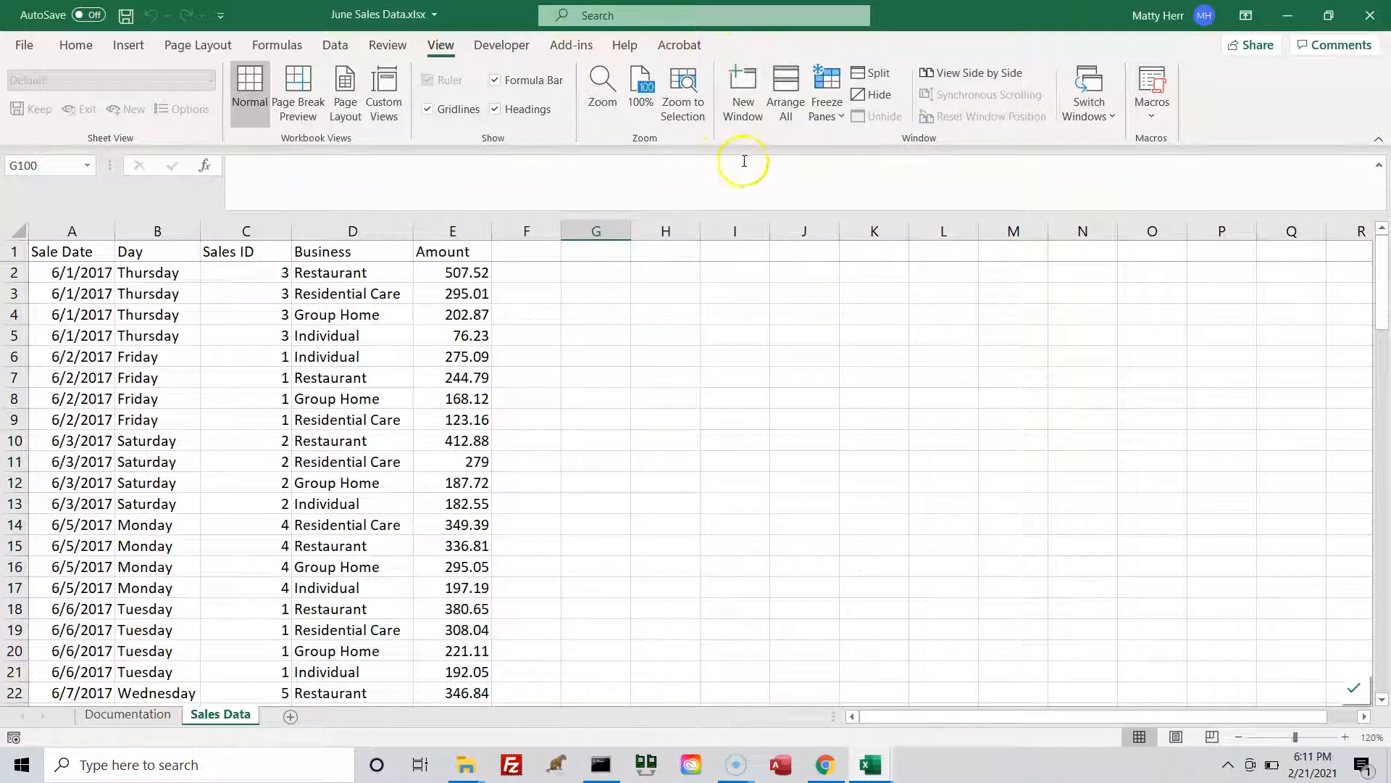
{"action": "left_click", "coordinate": [840, 120]}
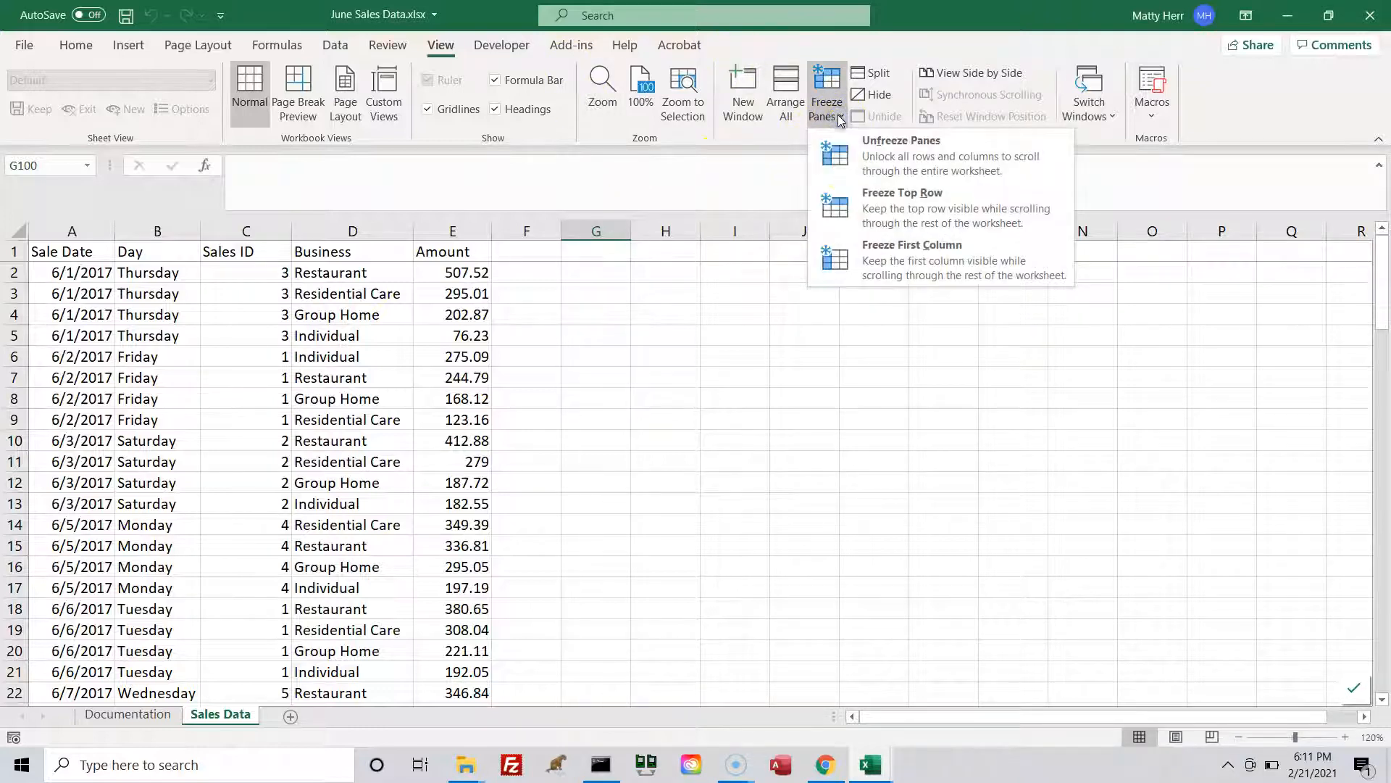
{"action": "left_click", "coordinate": [852, 158]}
- Move down and back up through the Sales ID column to cell C1 to check how the unfrozen sheet scrolls
{"action": "left_click", "coordinate": [249, 350]}
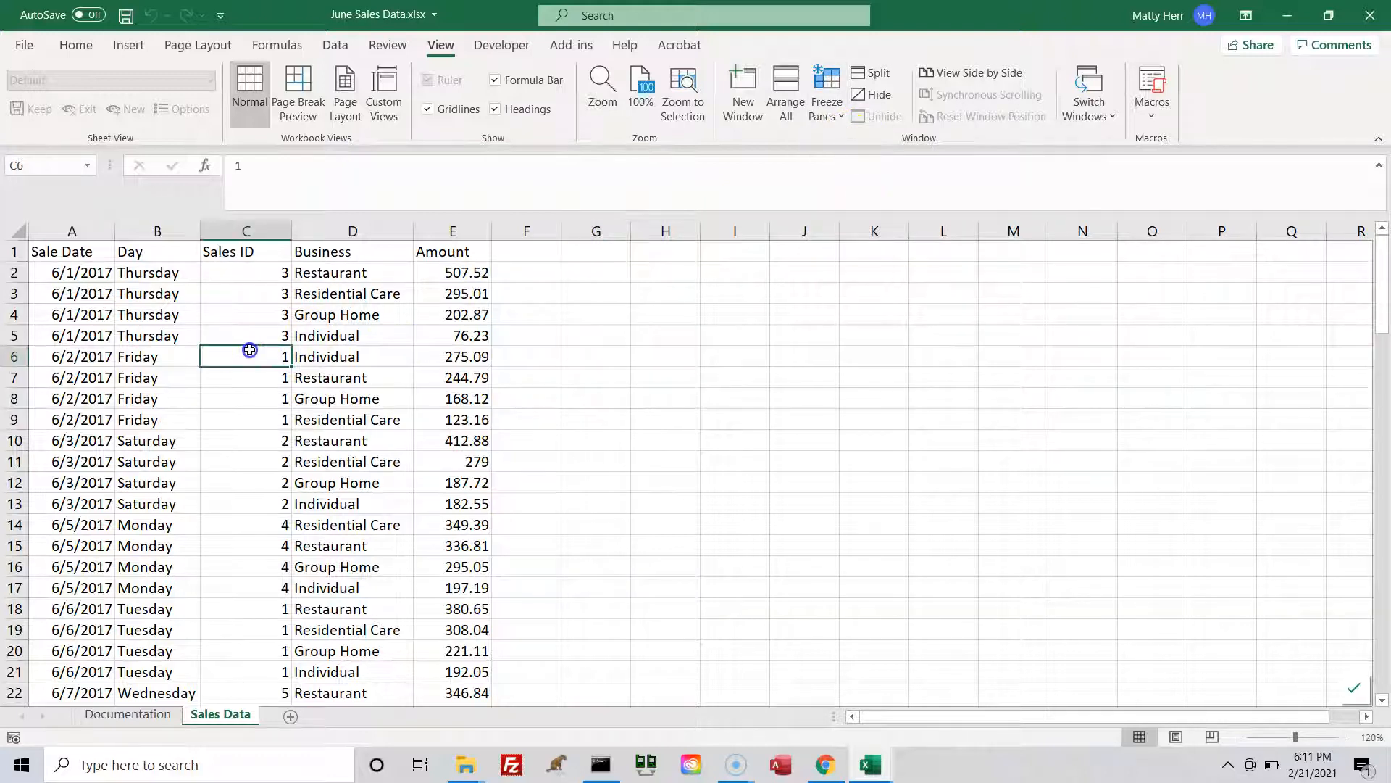
{"action": "key", "text": "Down"}
{"action": "key", "text": "Down"}
{"action": "key", "text": "Down"}
{"action": "key", "text": "Down"}
{"action": "key", "text": "Down"}
{"action": "key", "text": "Down"}
{"action": "key", "text": "Down"}
{"action": "key", "text": "Down"}
{"action": "key", "text": "Down"}
{"action": "key", "text": "Down"}
{"action": "key", "text": "Down"}
{"action": "key", "text": "Down"}
{"action": "key", "text": "Down"}
{"action": "key", "text": "Down"}
{"action": "key", "text": "Down"}
{"action": "key", "text": "Down"}
{"action": "key", "text": "Down"}
{"action": "key", "text": "Down"}
{"action": "key", "text": "Down"}
{"action": "key", "text": "Down"}
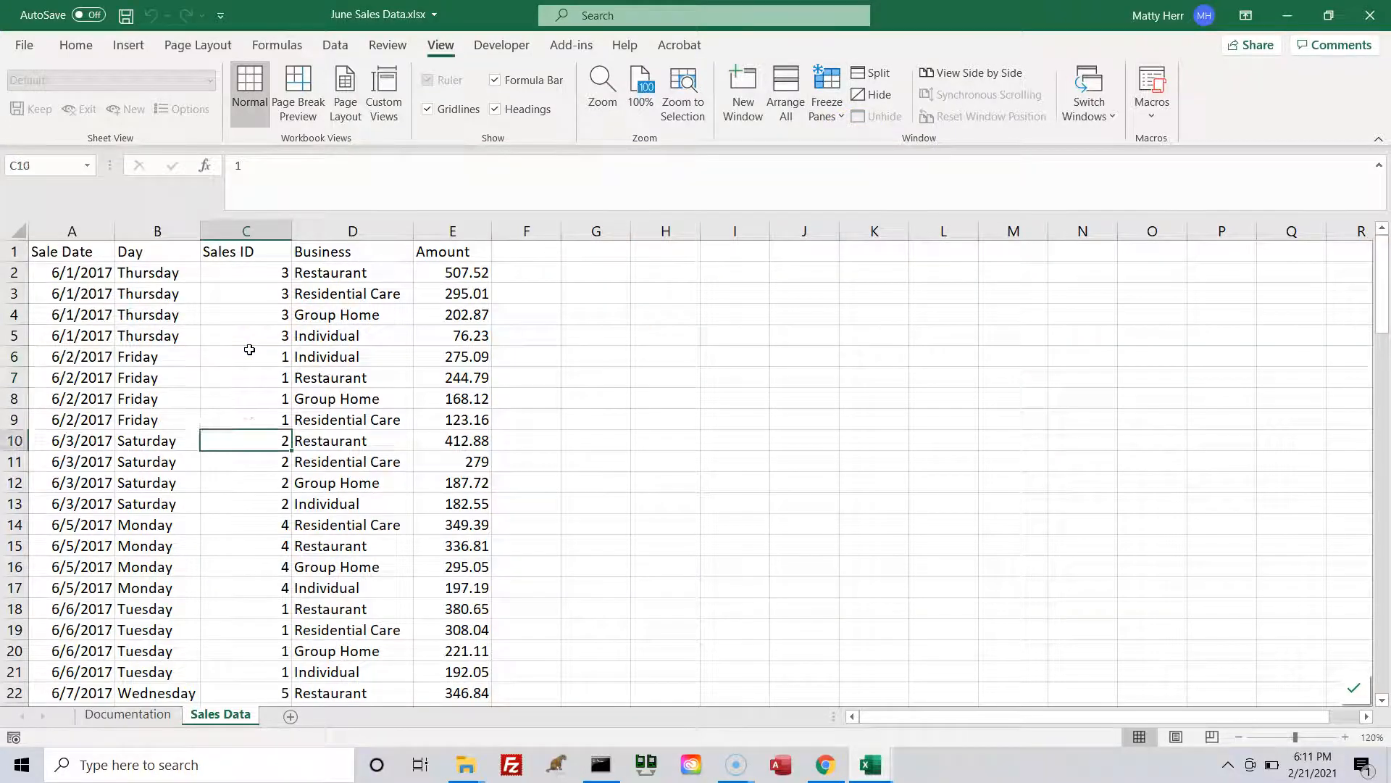
{"action": "key", "text": "Up"}
{"action": "key", "text": "Up"}
{"action": "key", "text": "Up"}
{"action": "key", "text": "Up"}
{"action": "key", "text": "Up"}
{"action": "key", "text": "Up"}
{"action": "key", "text": "Up"}
{"action": "key", "text": "Up"}
{"action": "key", "text": "Up"}
{"action": "key", "text": "Up"}
{"action": "key", "text": "Up"}
{"action": "key", "text": "Up"}
{"action": "key", "text": "Up"}
{"action": "key", "text": "Up"}
{"action": "key", "text": "Up"}
{"action": "key", "text": "Up"}
{"action": "key", "text": "Up"}
{"action": "key", "text": "Up"}
{"action": "key", "text": "Up"}
{"action": "key", "text": "Up"}
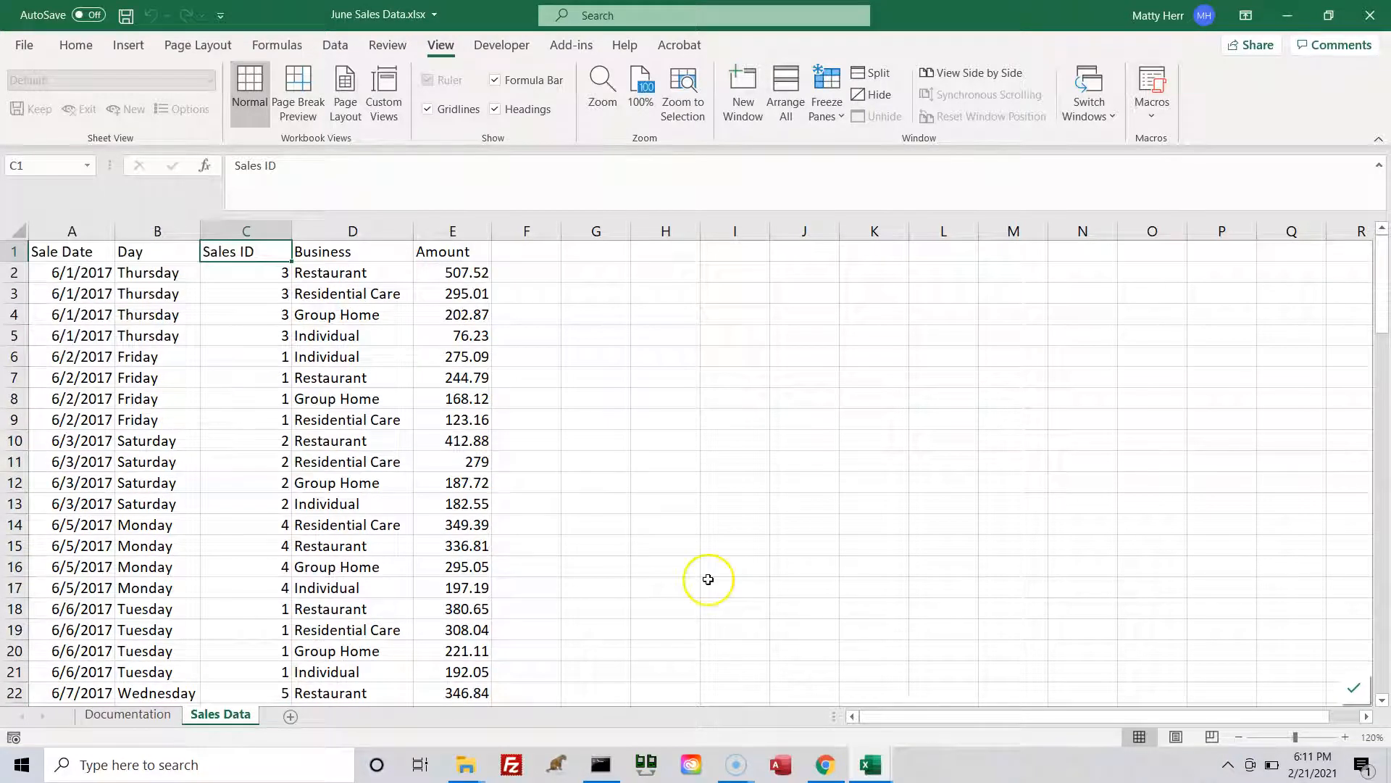
- Switch to the textbook in Chrome, go to page EX 264 and read the steps for creating an Excel table from the sales data
{"action": "left_click", "coordinate": [824, 765]}
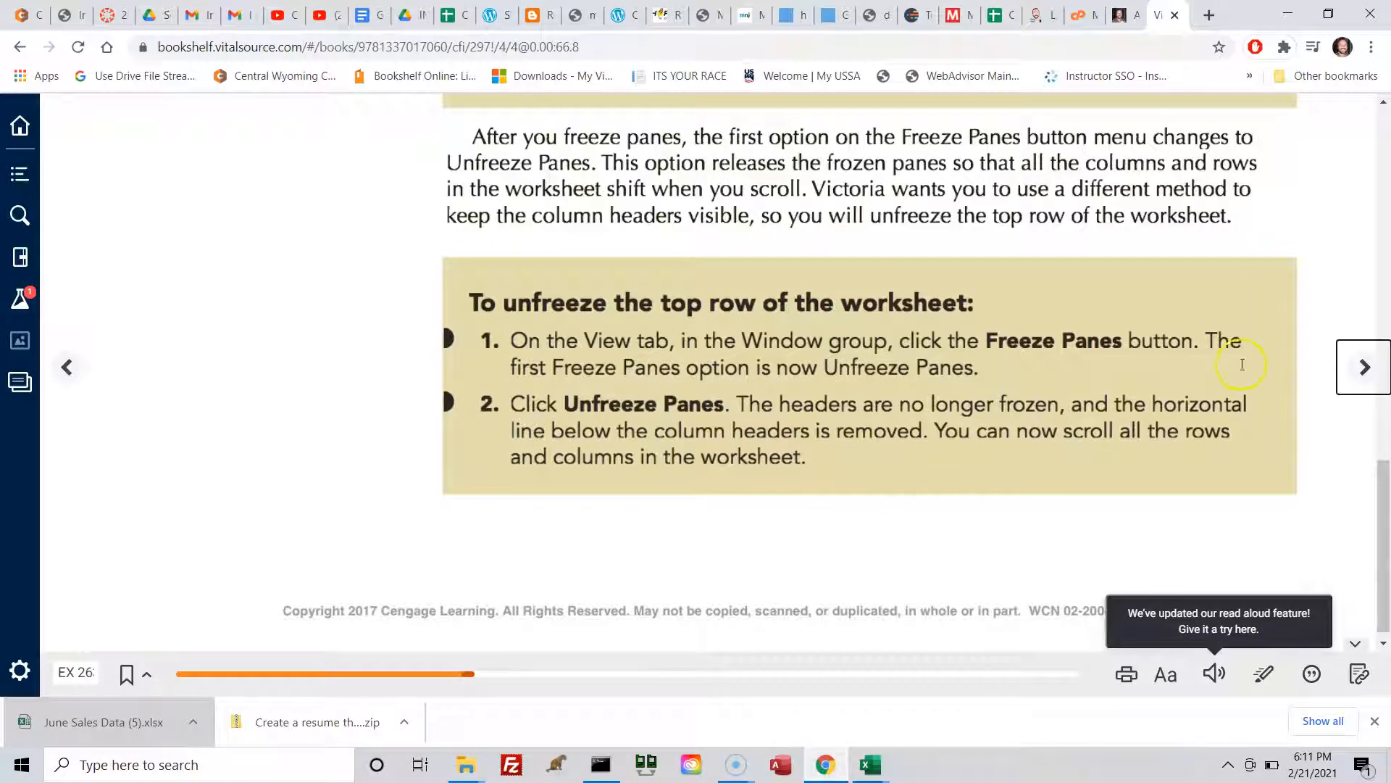
{"action": "left_click", "coordinate": [1365, 366]}
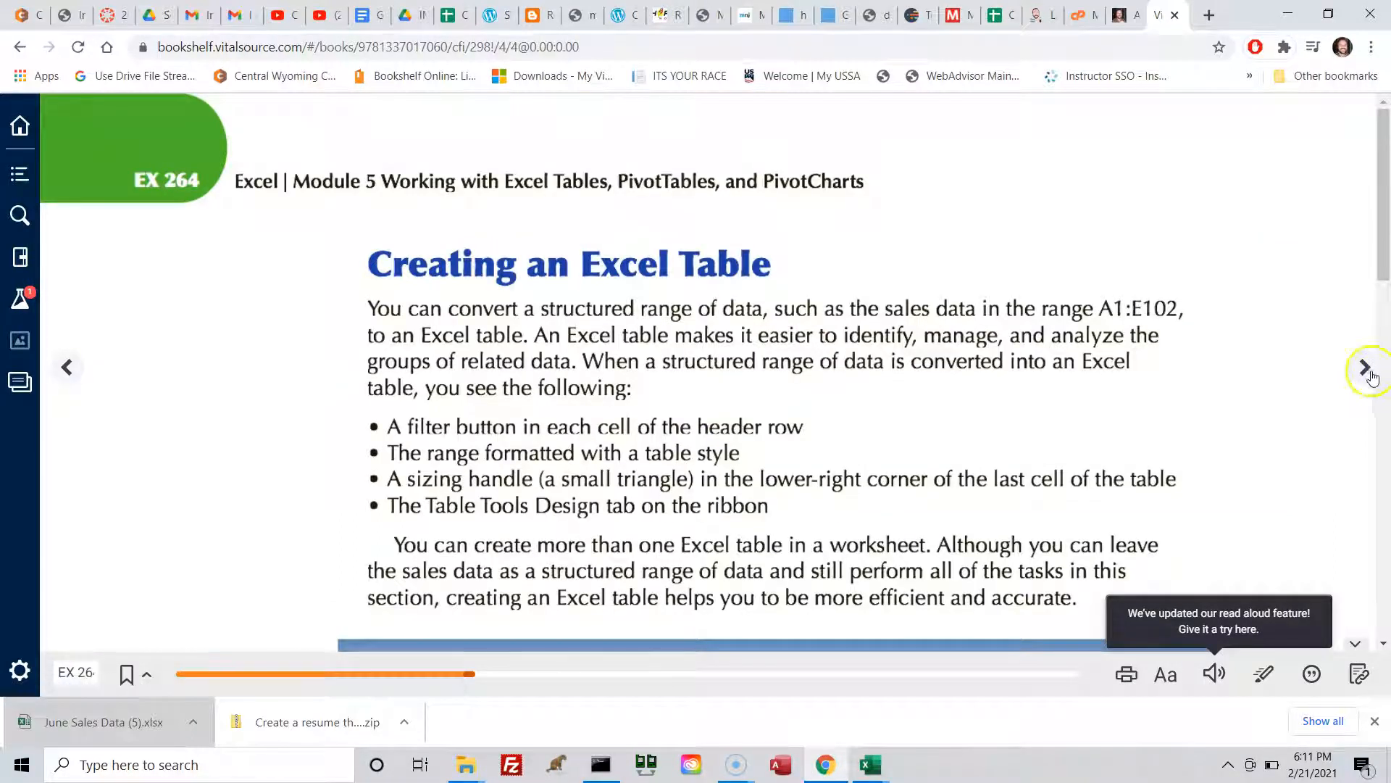
{"action": "left_click_drag", "start_coordinate": [1384, 248], "coordinate": [1373, 607]}
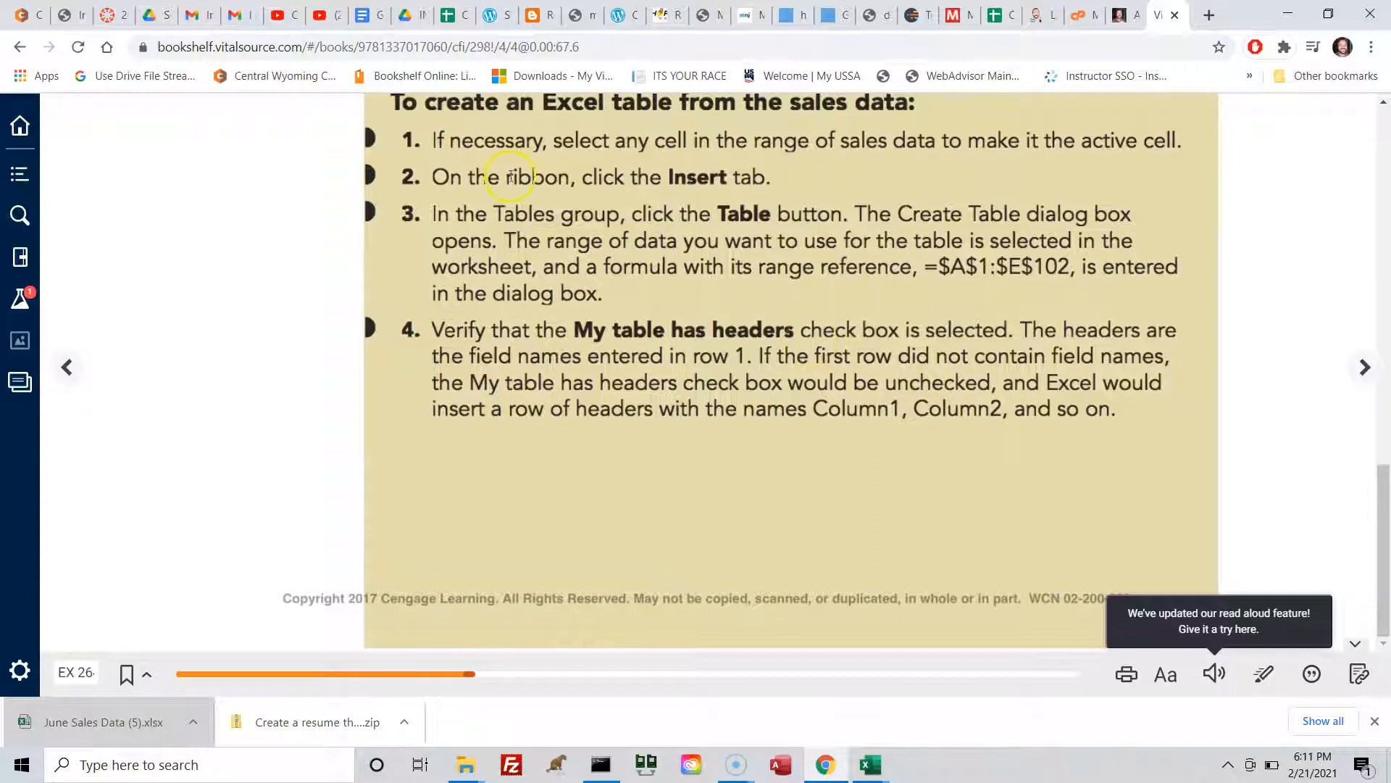
{"action": "left_click_drag", "start_coordinate": [1386, 531], "coordinate": [1372, 505]}
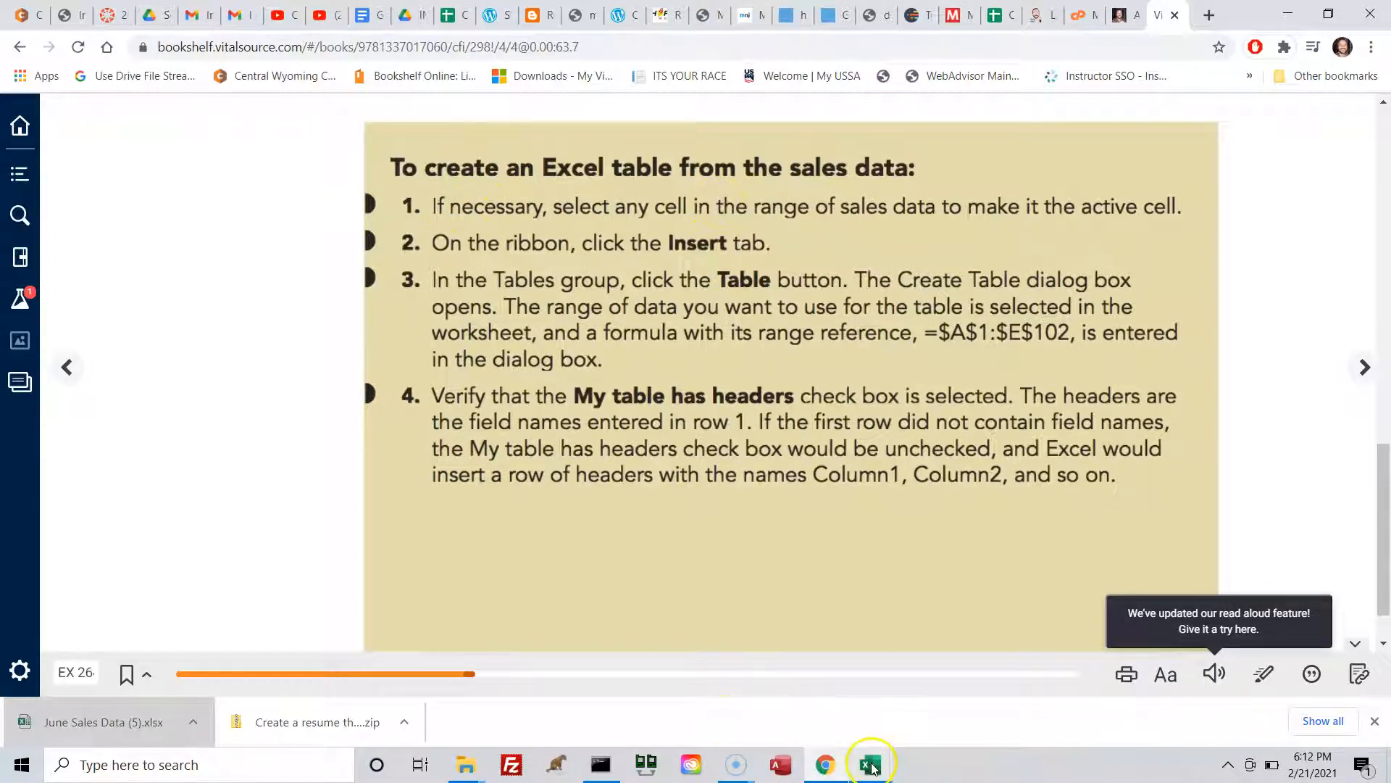
- Make cell B5 in the sales data of June Sales Data.xlsx active, and return to the textbook's table instructions in Chrome
{"action": "mouse_move", "coordinate": [873, 767]}
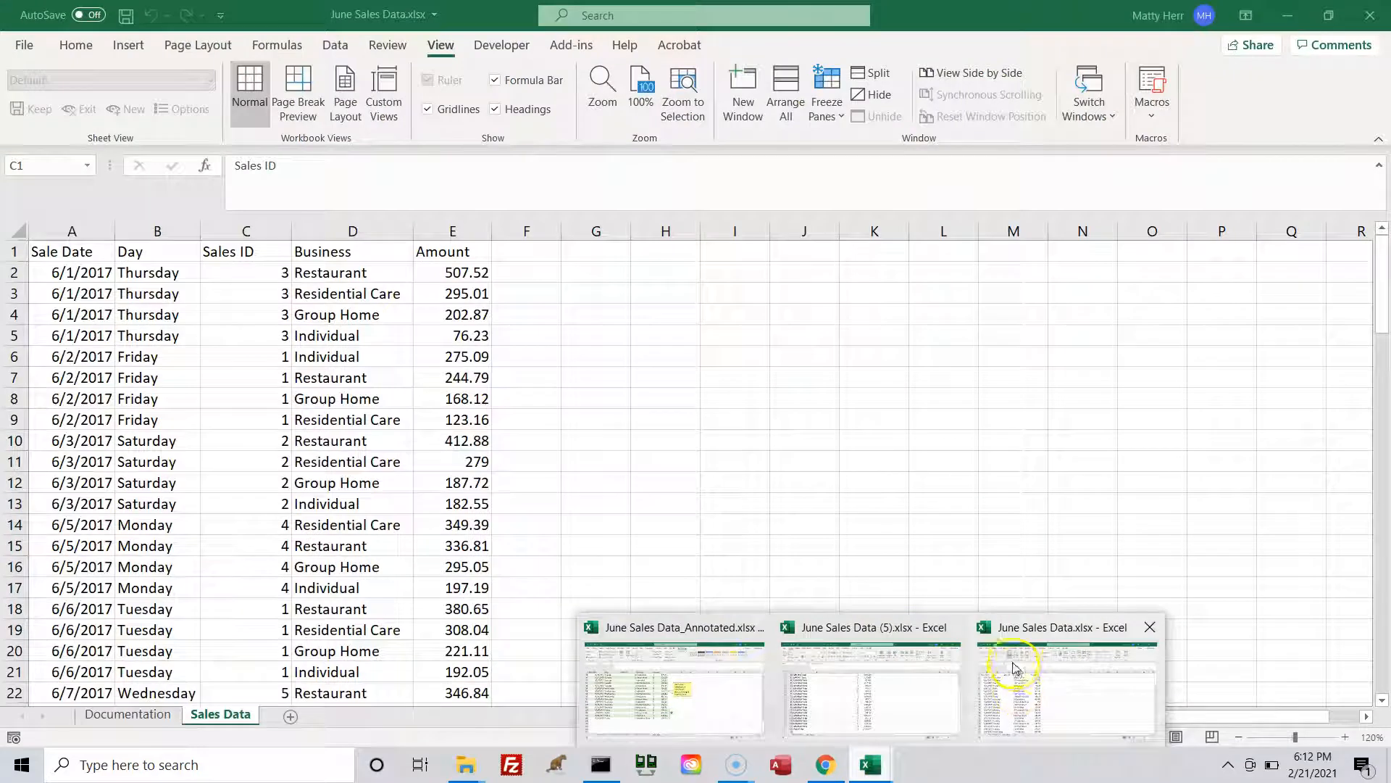
{"action": "left_click", "coordinate": [1017, 666]}
{"action": "left_click", "coordinate": [134, 399]}
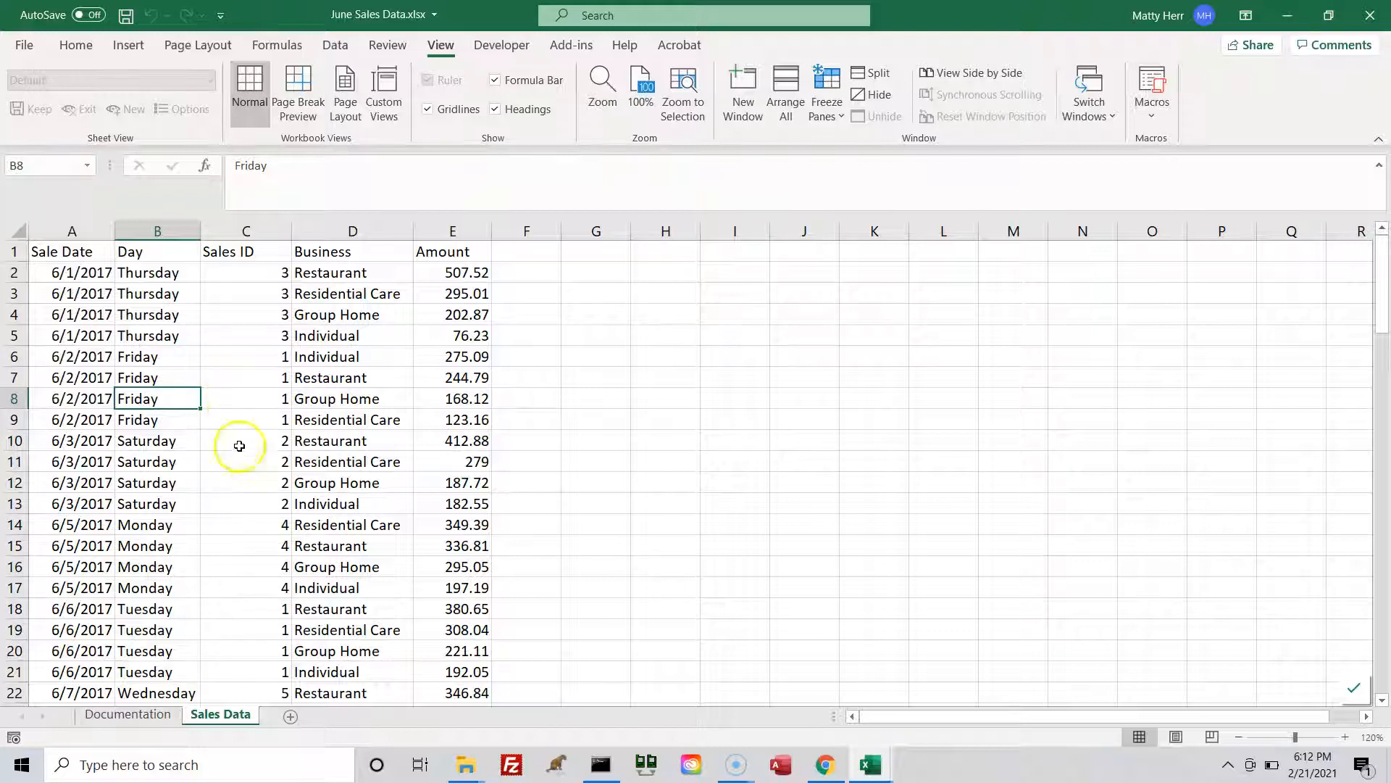
{"action": "left_click", "coordinate": [239, 370]}
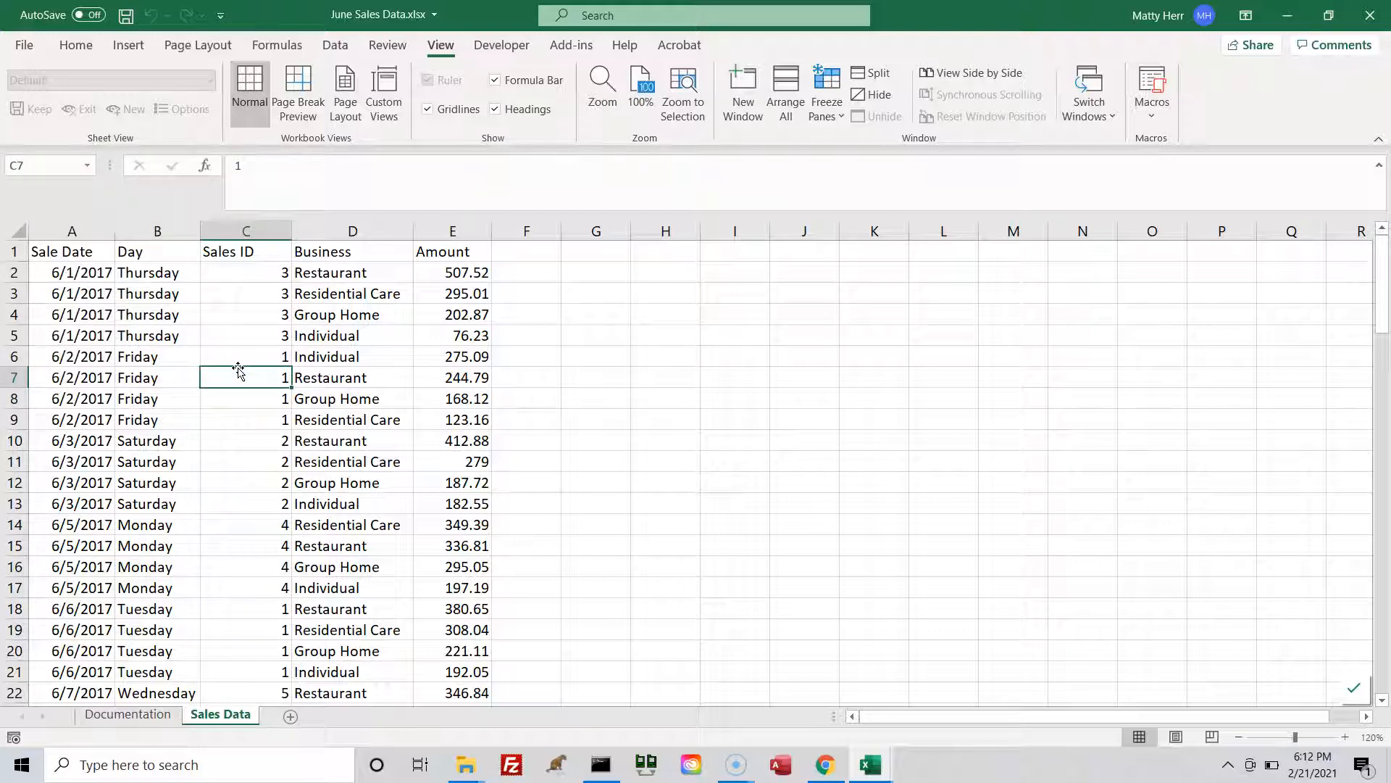
{"action": "left_click", "coordinate": [164, 338]}
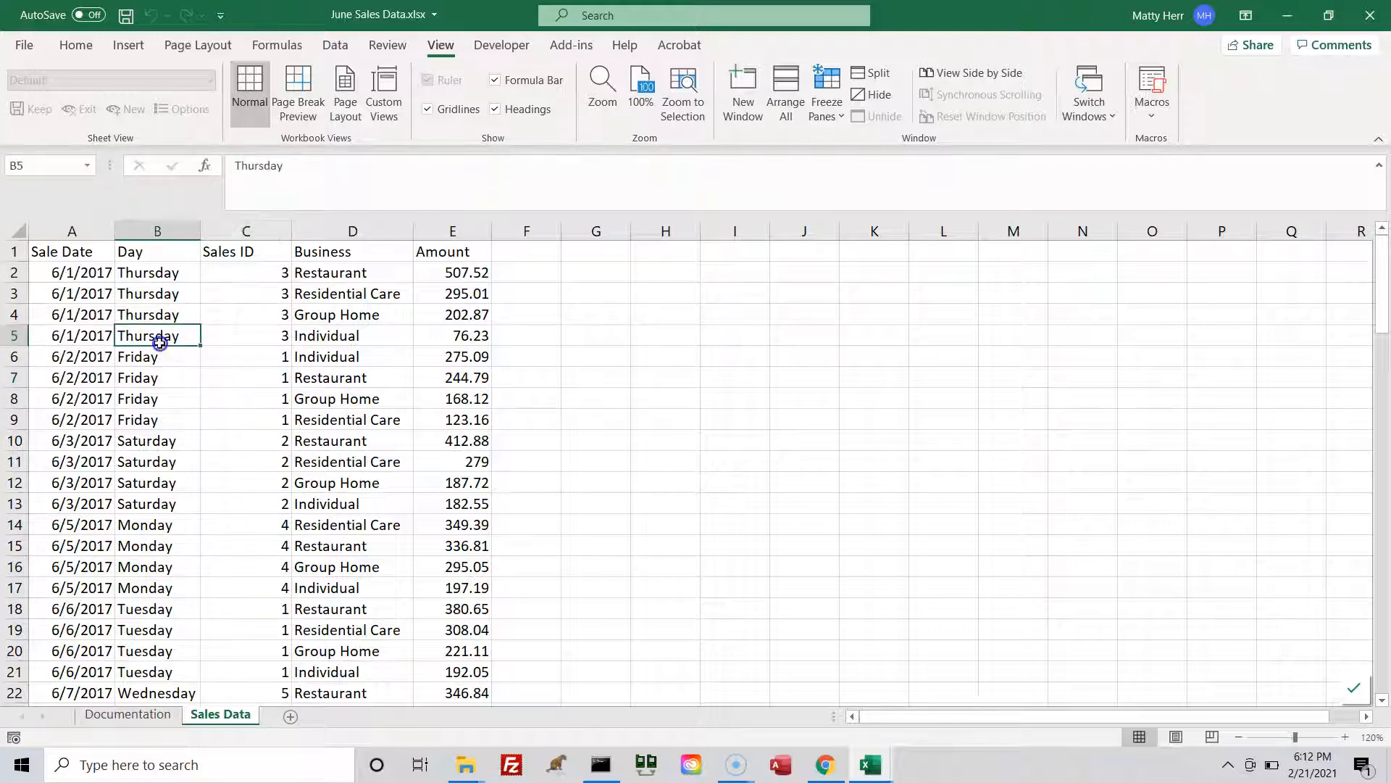
{"action": "left_click", "coordinate": [814, 763]}
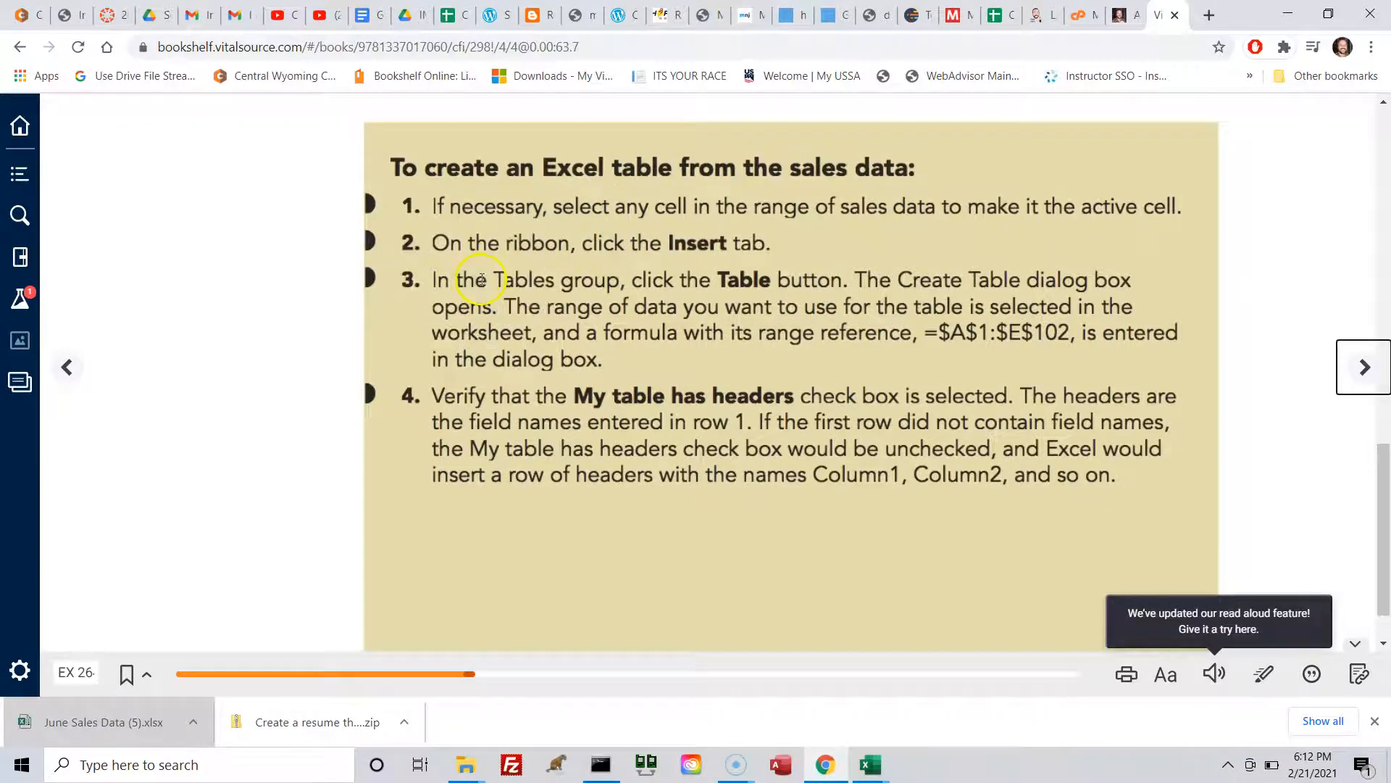
- Switch to June Sales Data.xlsx in Excel and convert the sales data range A1:E102 into a table with headers
{"action": "left_click", "coordinate": [867, 763]}
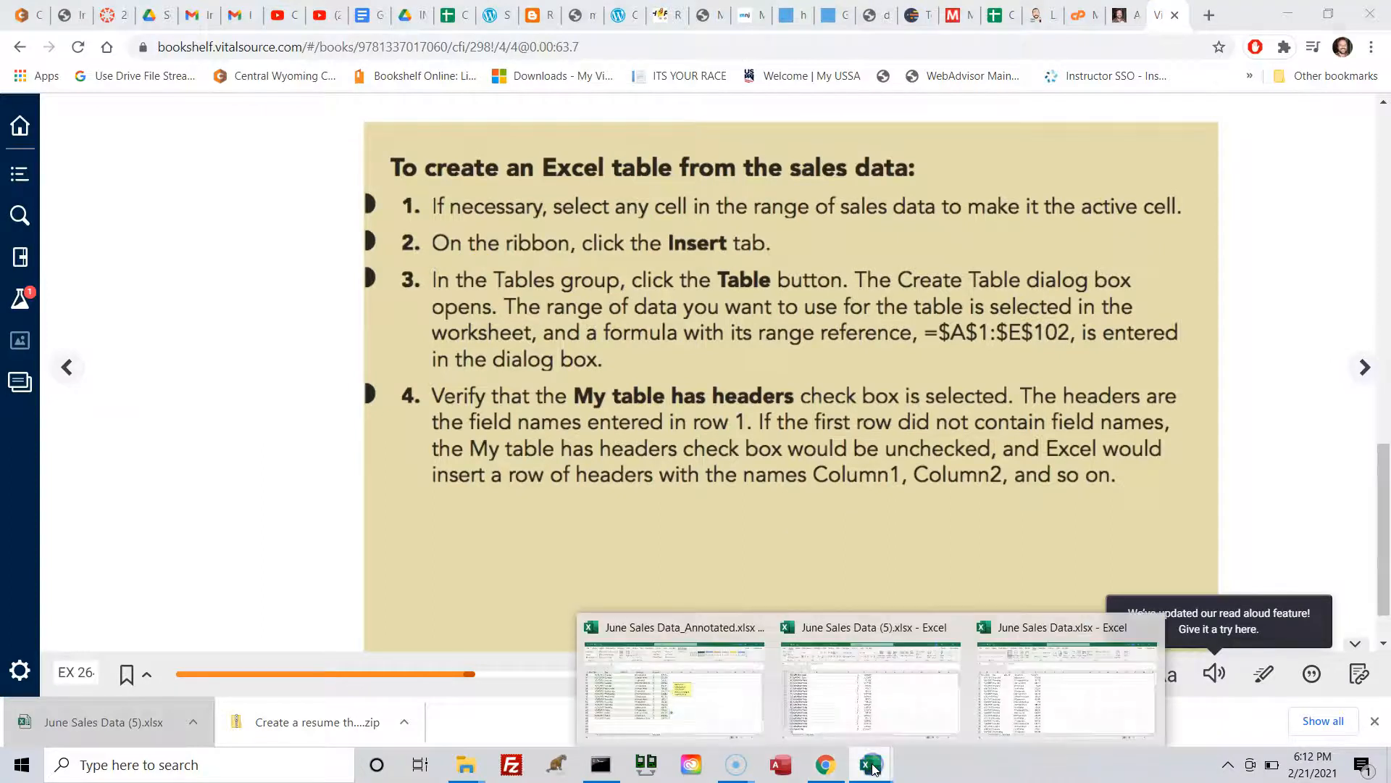
{"action": "left_click", "coordinate": [1038, 699]}
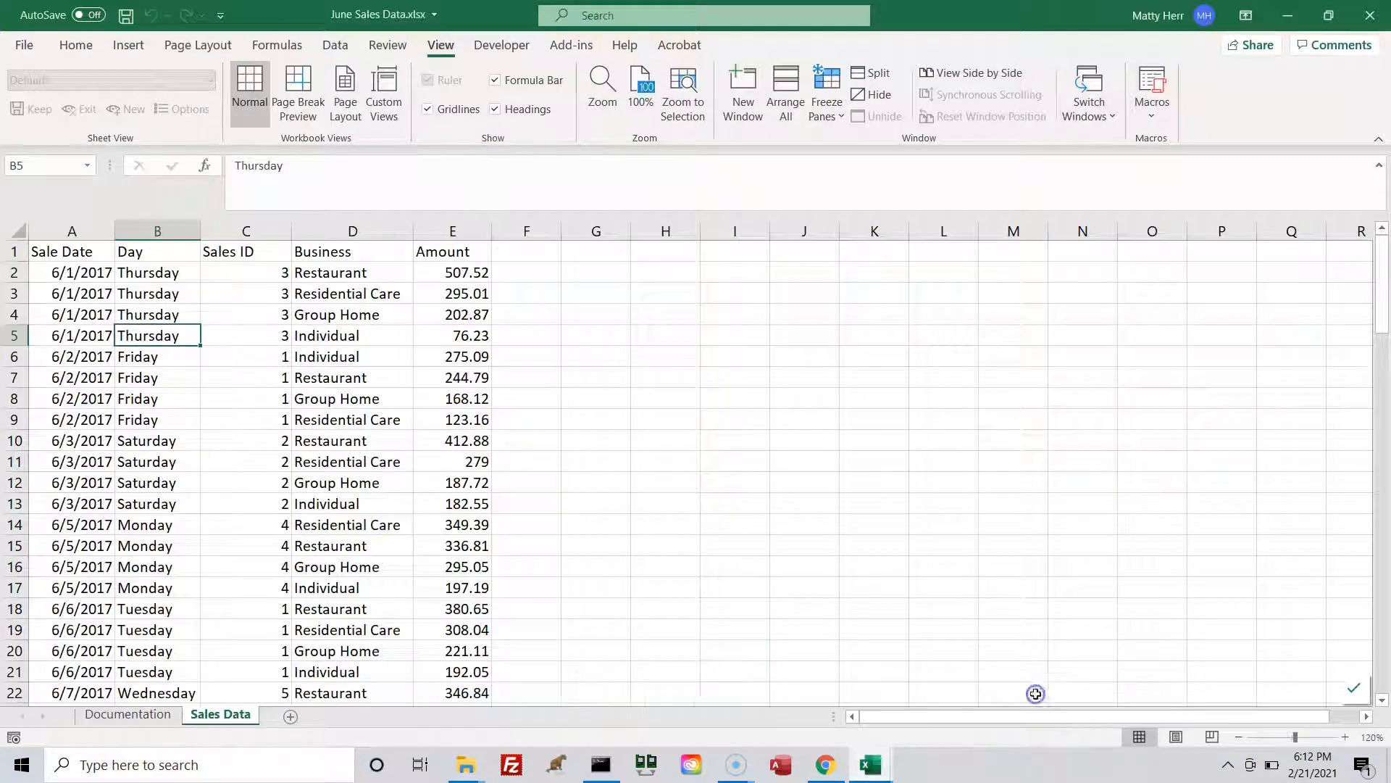
{"action": "left_click", "coordinate": [129, 46]}
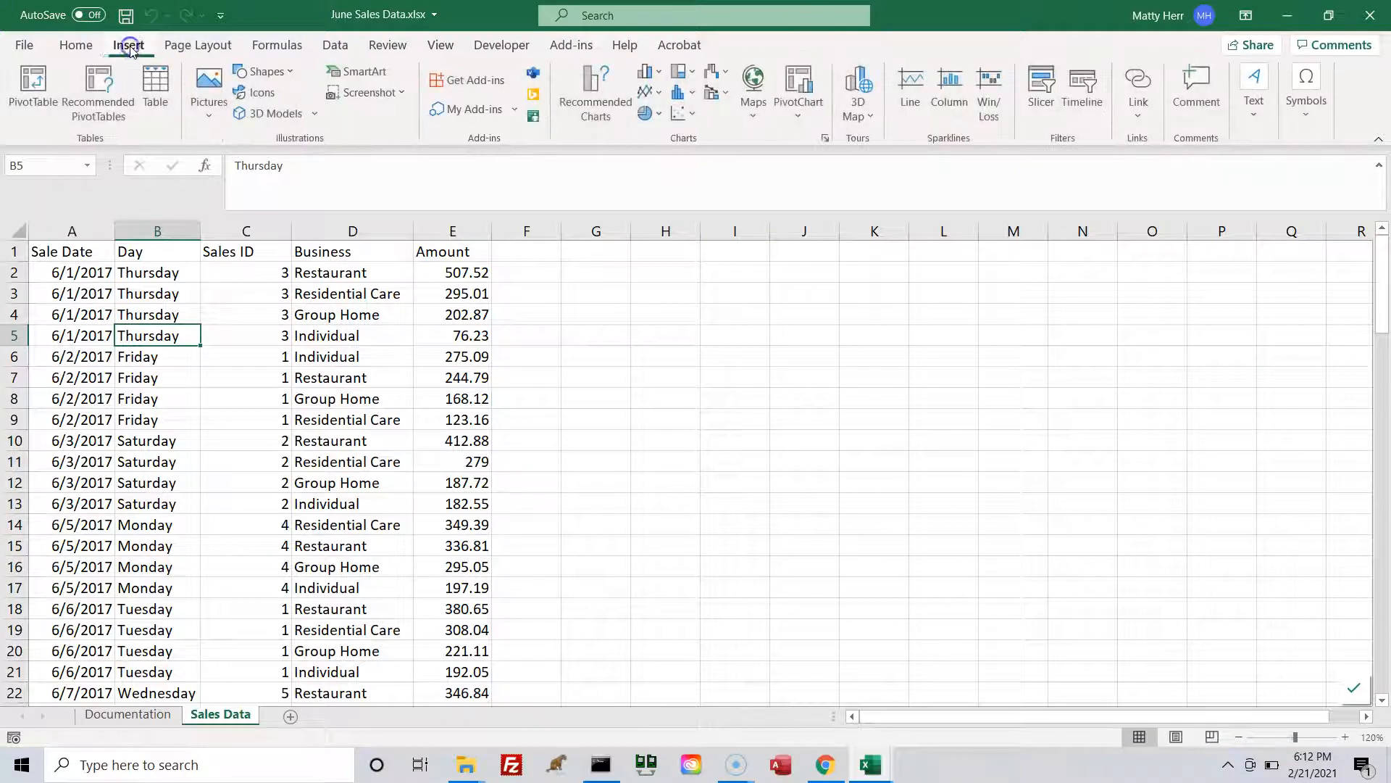
{"action": "left_click", "coordinate": [156, 102]}
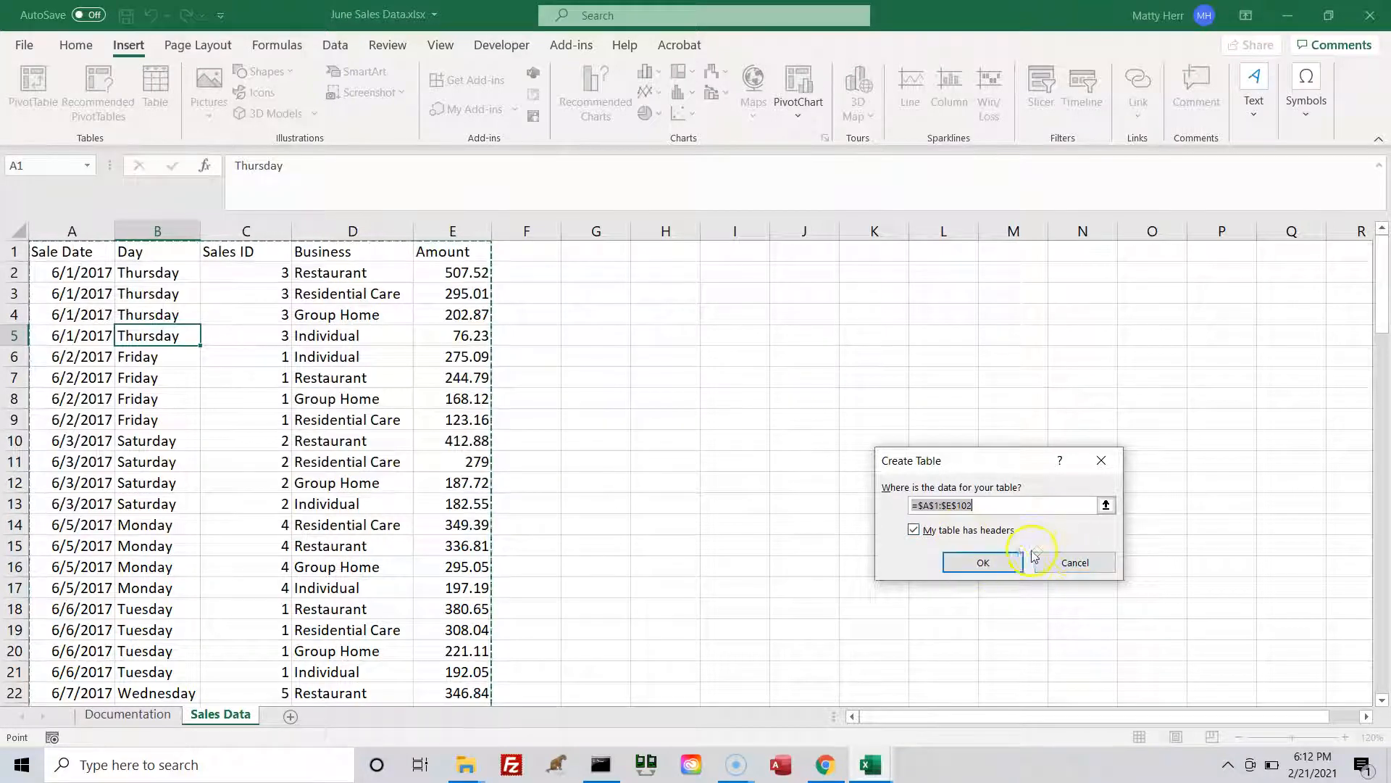
{"action": "left_click", "coordinate": [989, 564]}
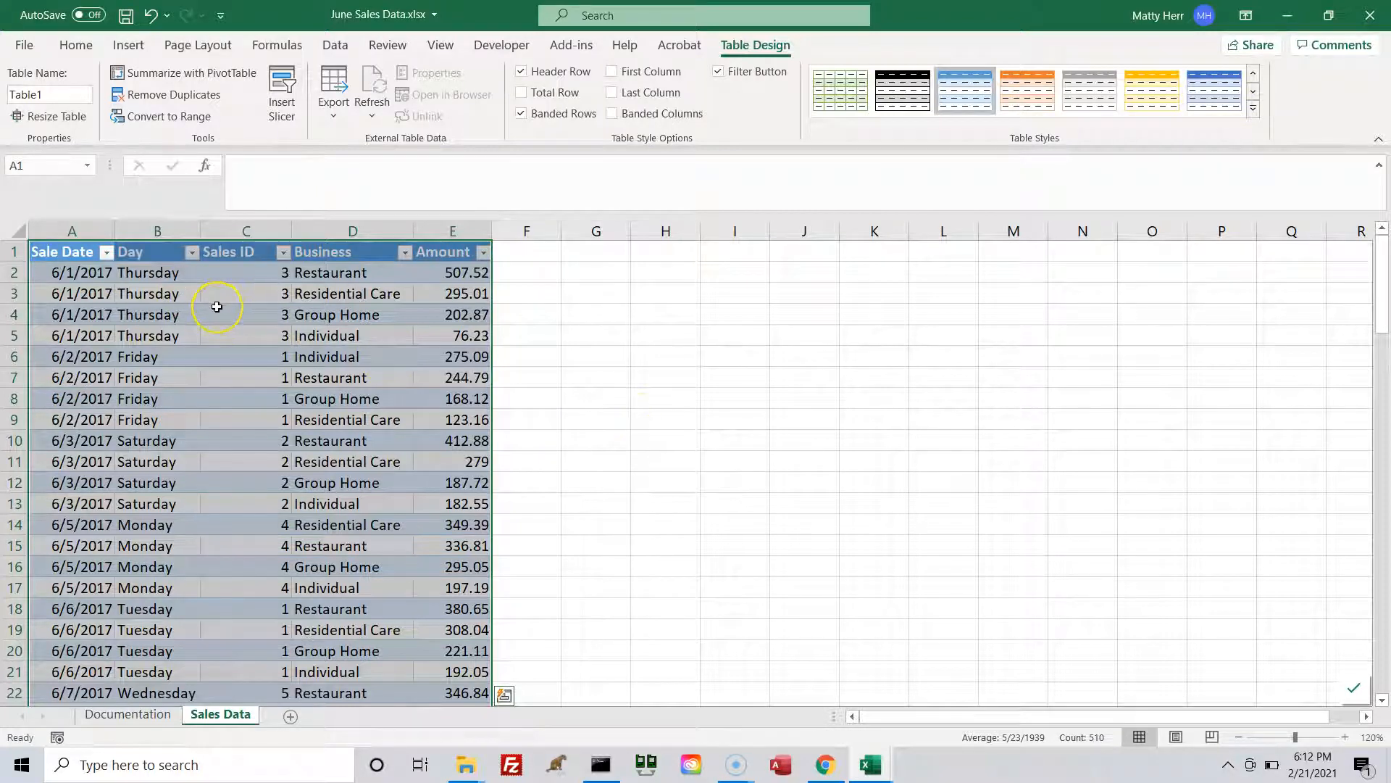
{"action": "key", "text": "ctrl+q"}
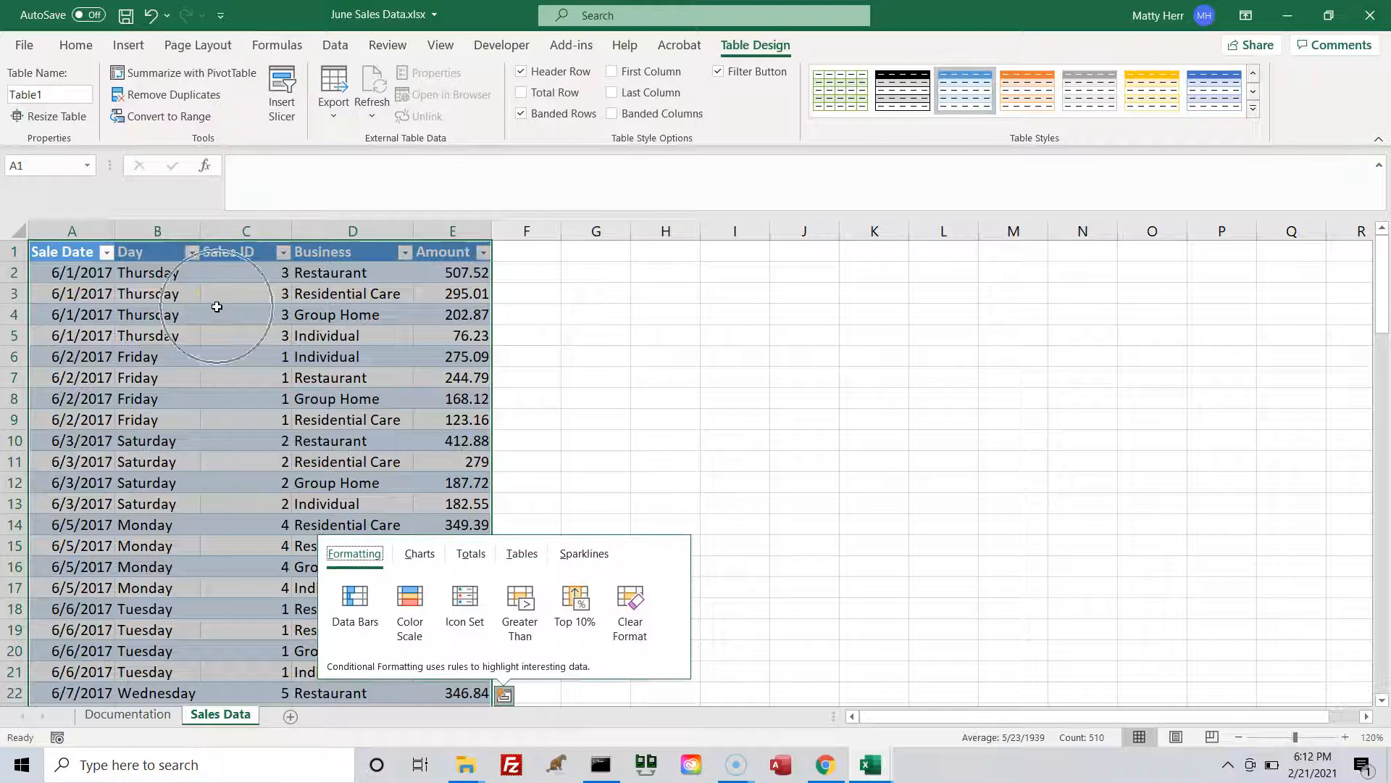
{"action": "key", "text": "ctrl"}
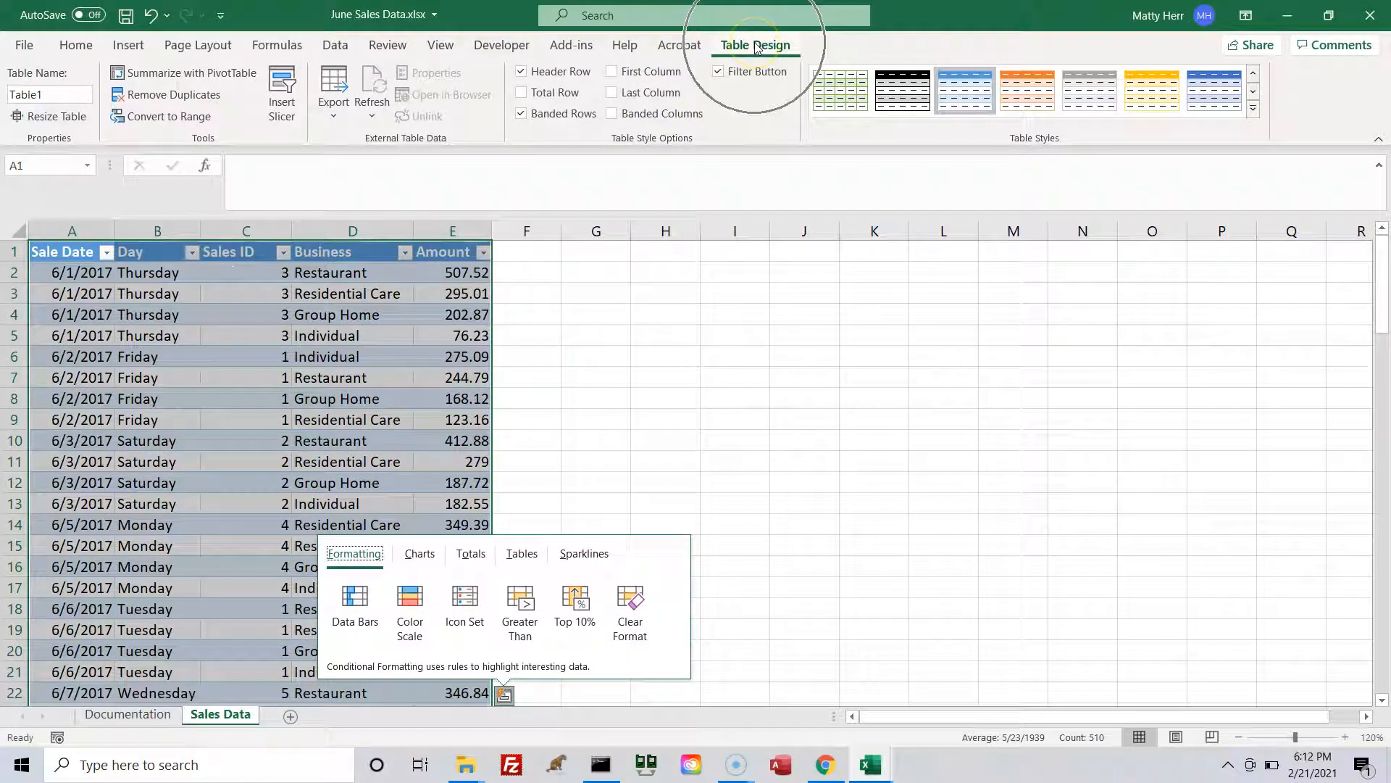
{"action": "key", "text": "ctrl"}
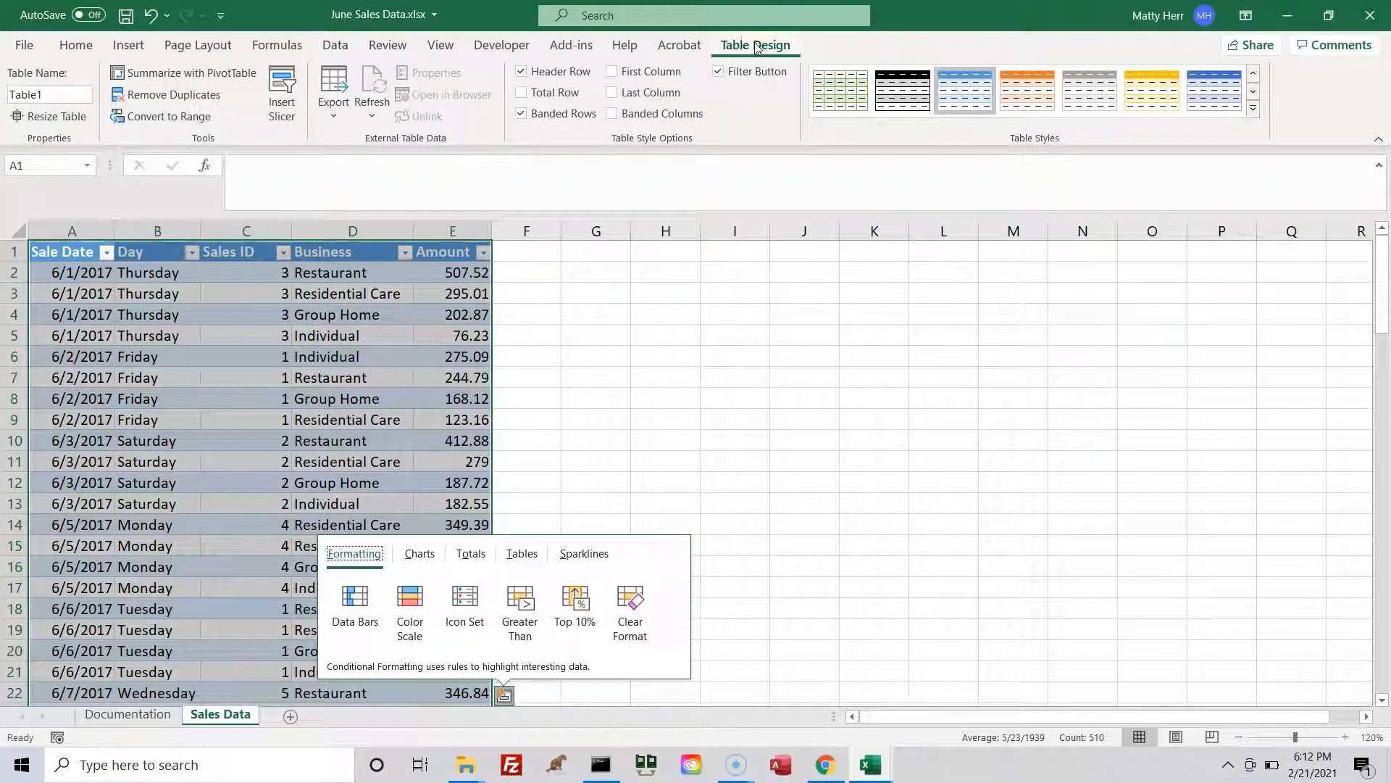
- Switch to the textbook in Chrome, go to page EX 265 and read the remaining table creation steps down to step 7
{"action": "left_click", "coordinate": [827, 766]}
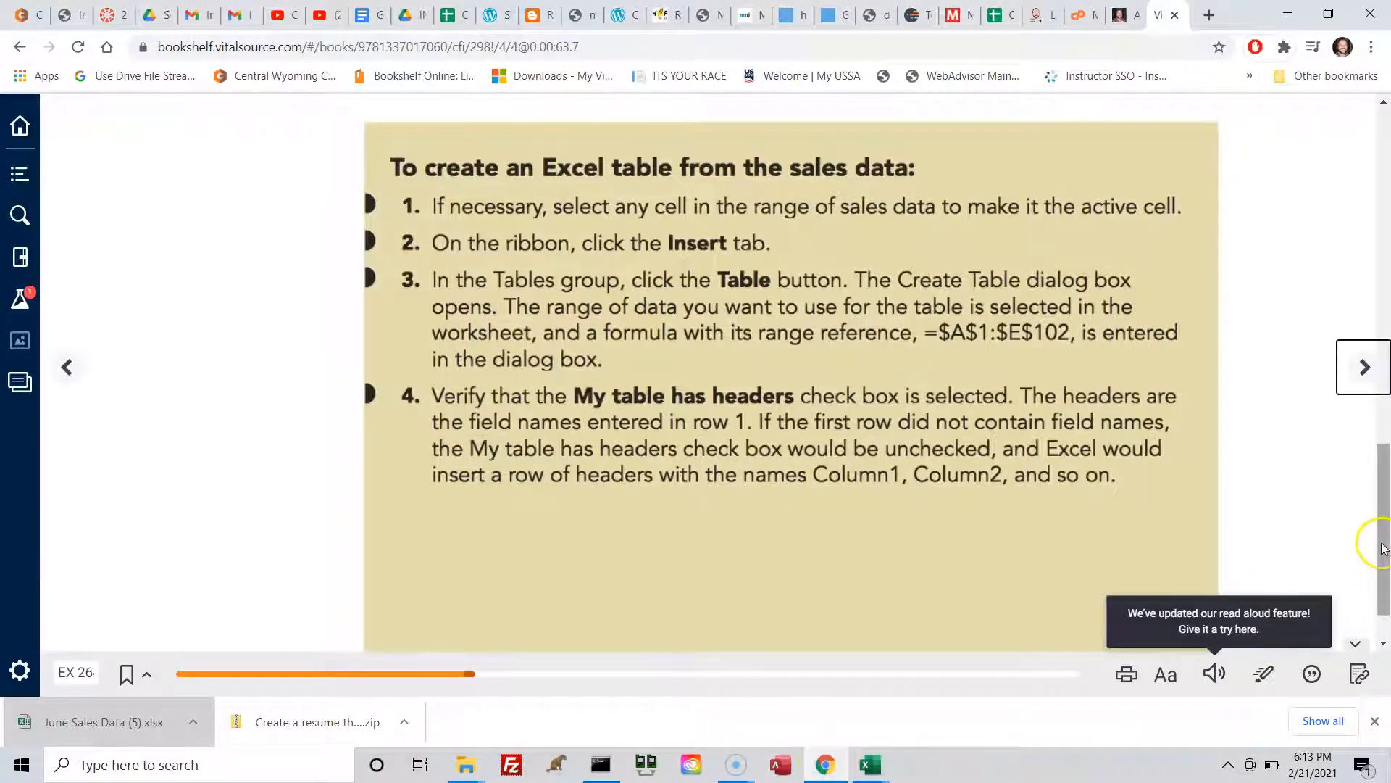
{"action": "left_click", "coordinate": [1364, 366]}
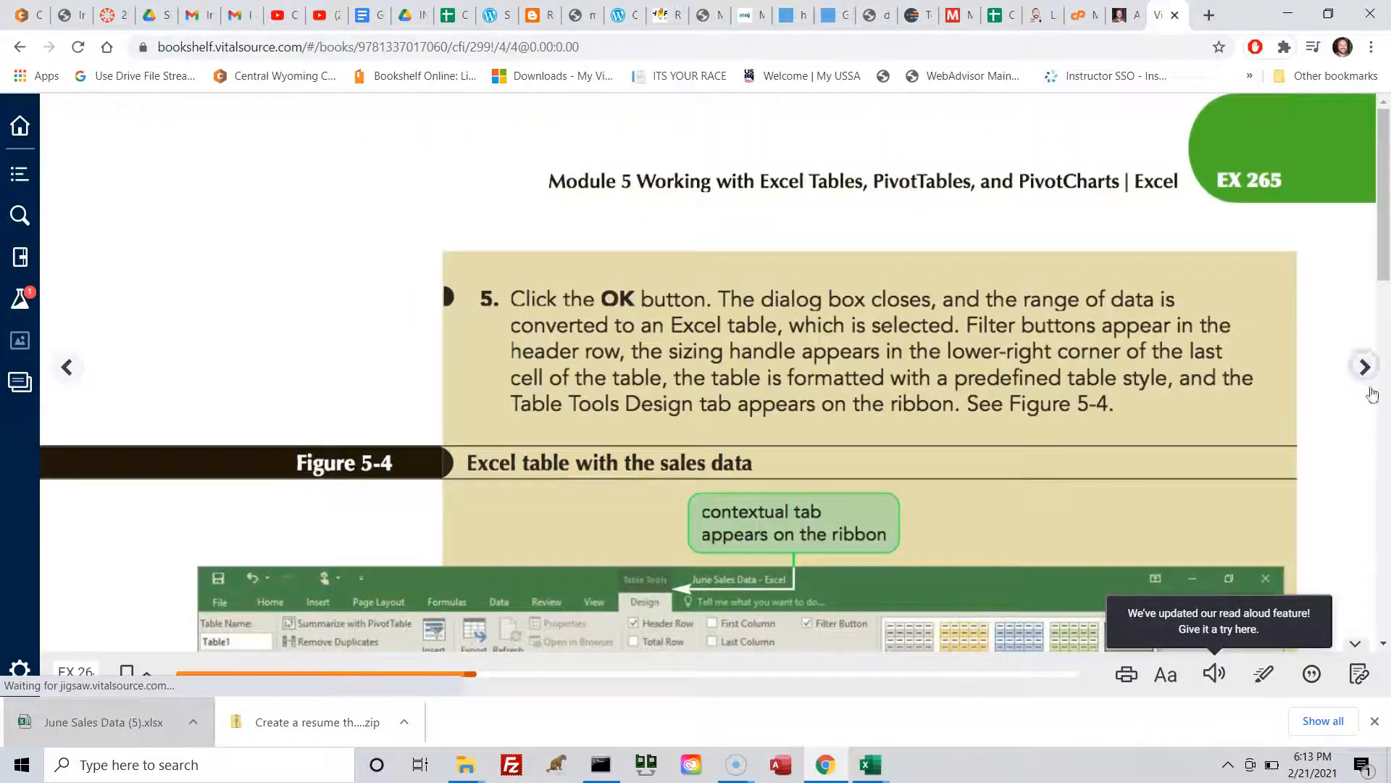
{"action": "left_click_drag", "start_coordinate": [1385, 226], "coordinate": [1384, 389]}
{"action": "left_click_drag", "start_coordinate": [1386, 410], "coordinate": [1386, 535]}
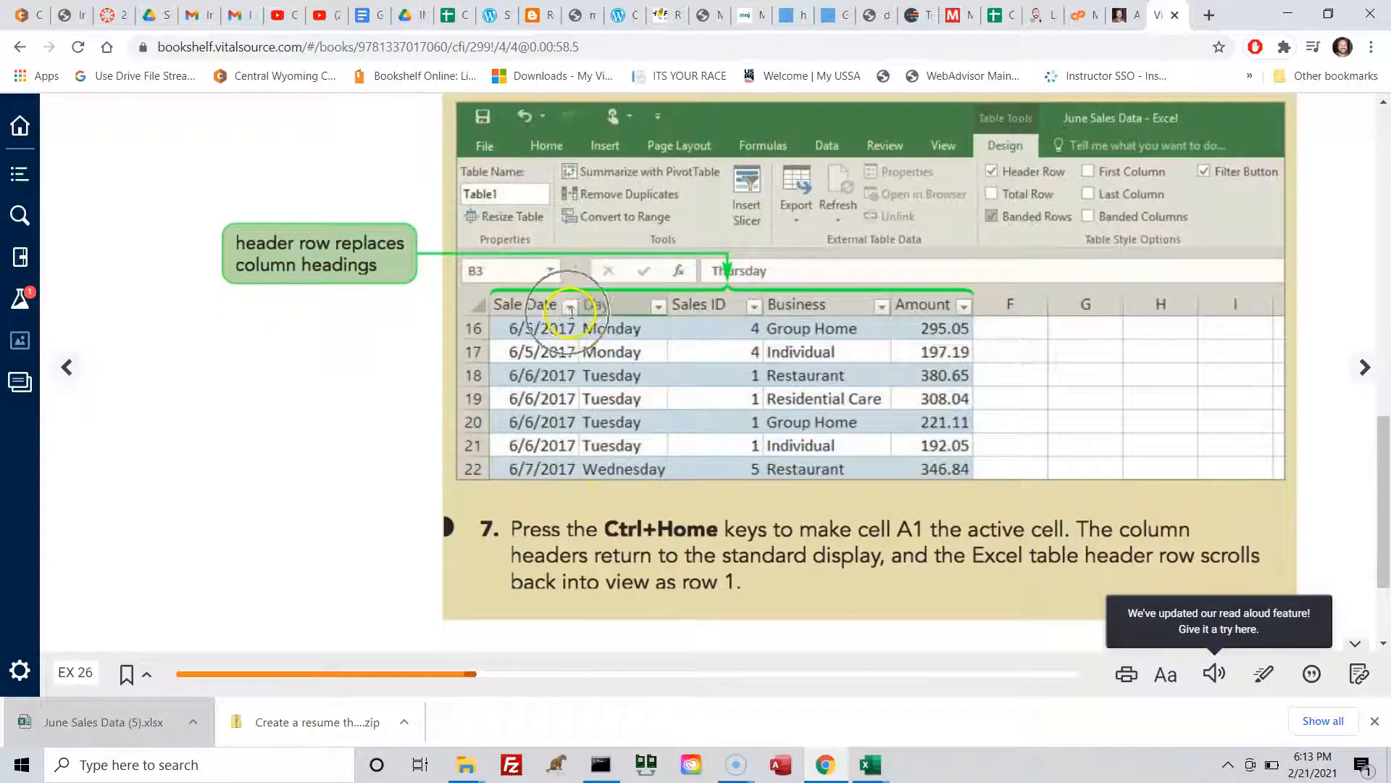
{"action": "left_click", "coordinate": [753, 309]}
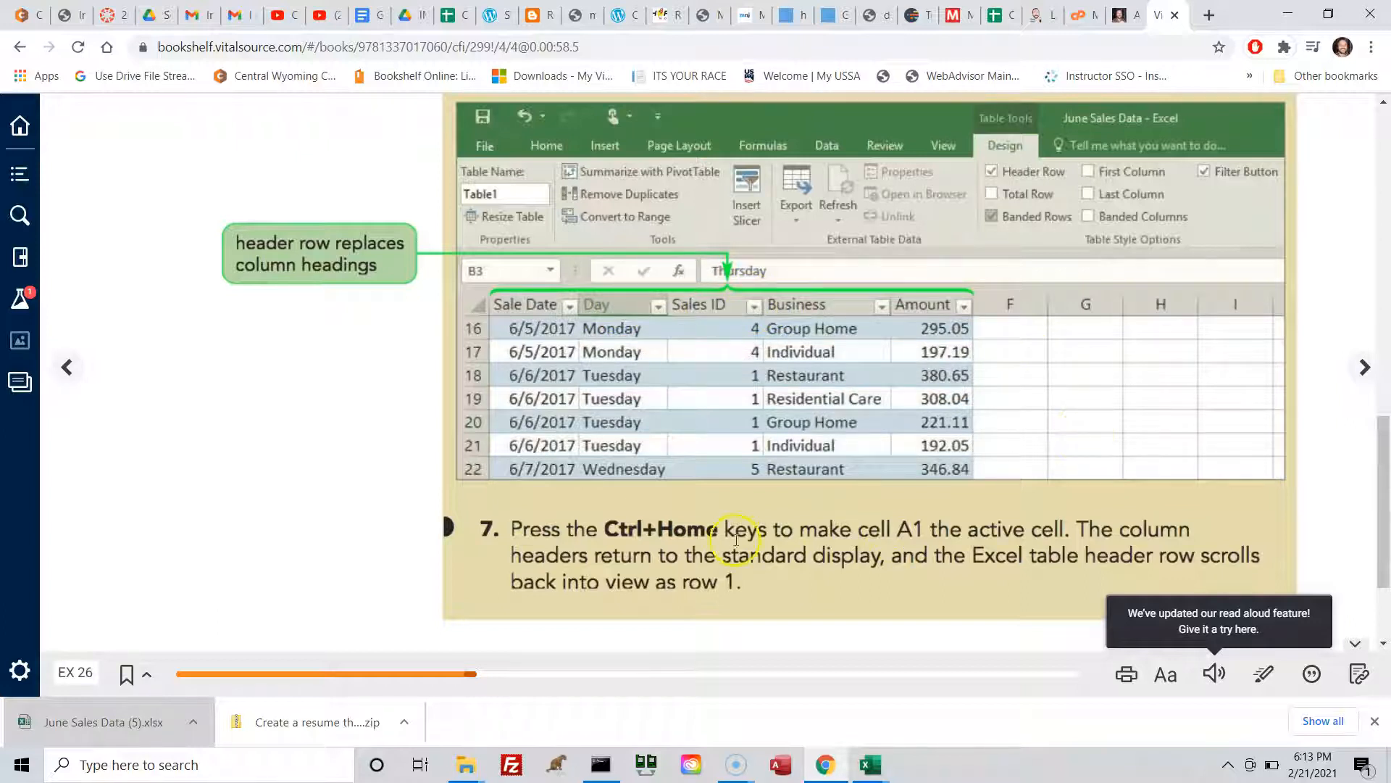
{"action": "left_click_drag", "start_coordinate": [1385, 498], "coordinate": [1336, 692]}
{"action": "key", "text": "ctrl"}
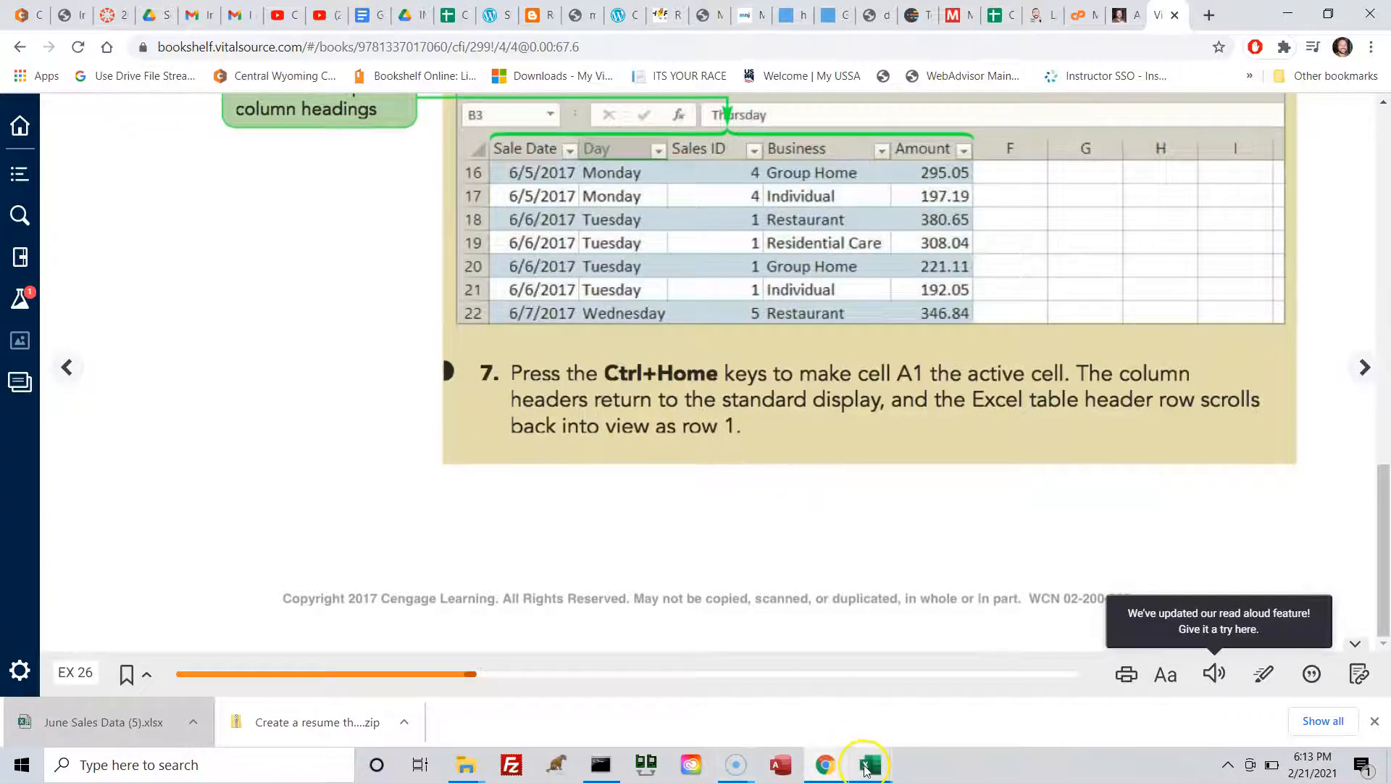
- Return to June Sales Data.xlsx in Excel and make cell A1 of the new table active
{"action": "mouse_move", "coordinate": [867, 766]}
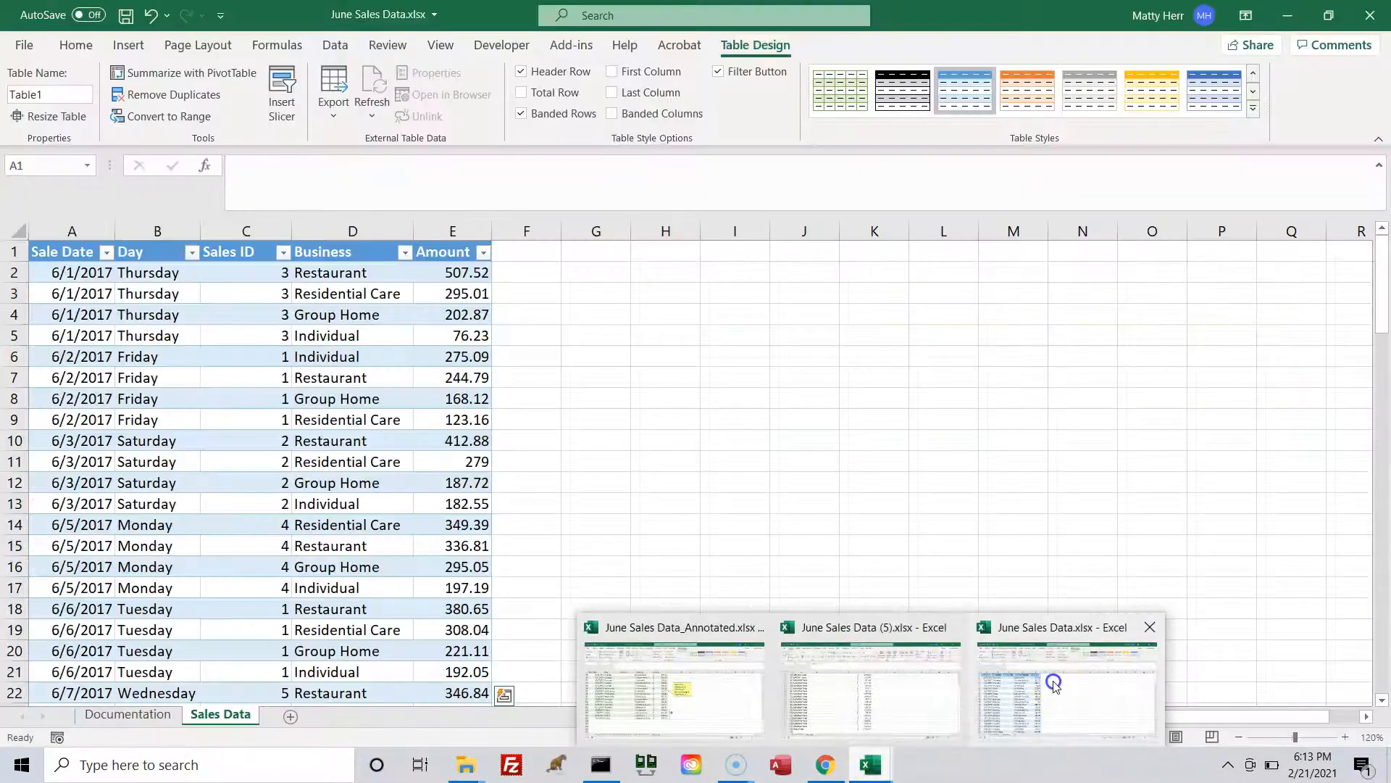
{"action": "left_click", "coordinate": [1054, 684]}
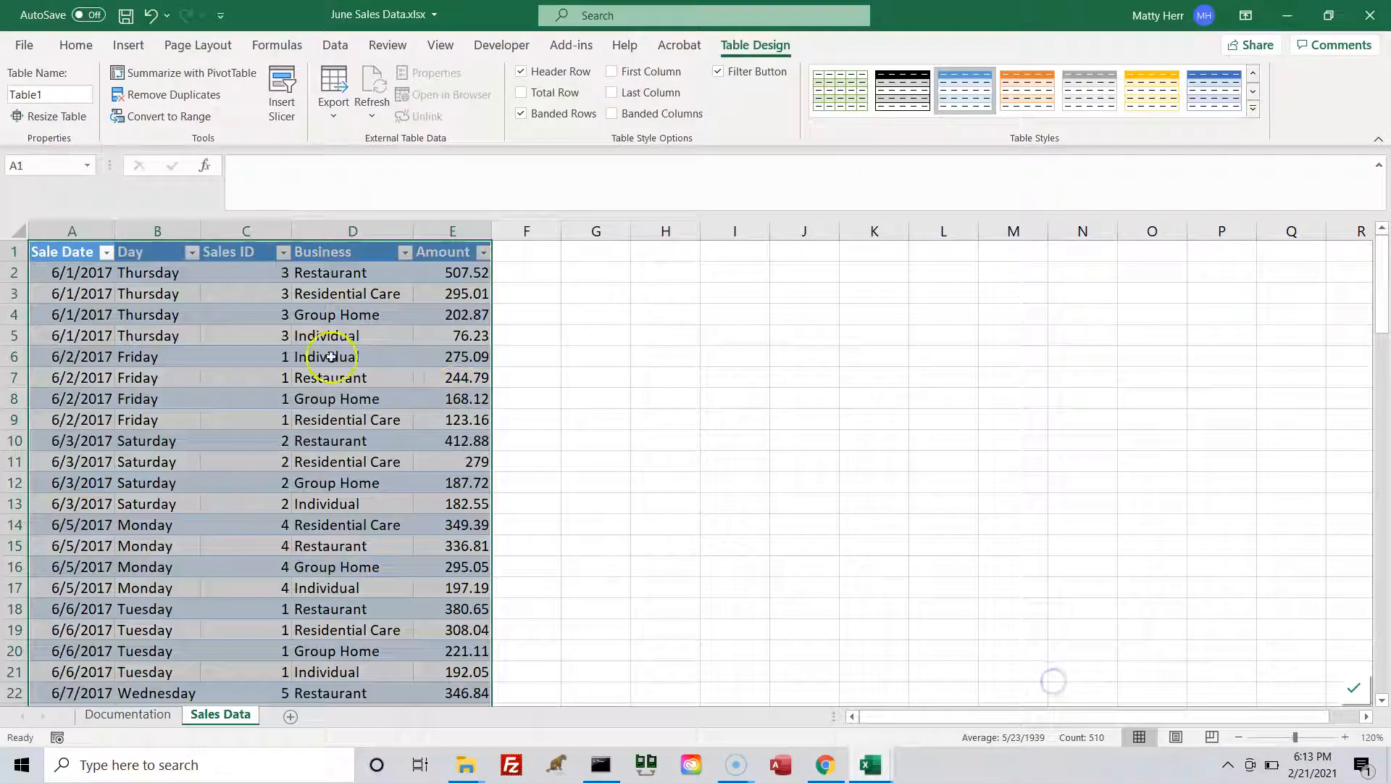
{"action": "left_click", "coordinate": [51, 253]}
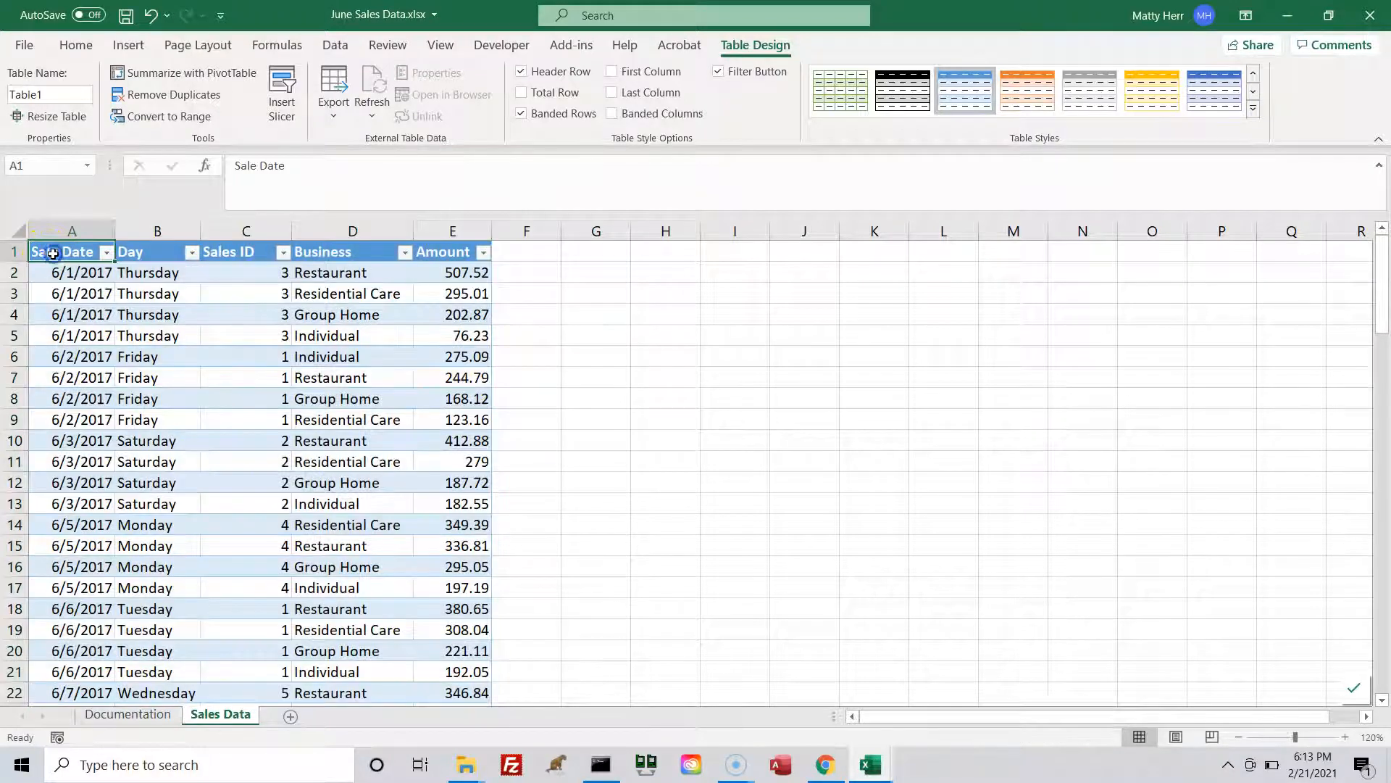
- Switch to the textbook in Chrome, go to page EX 266 and read the instructions for renaming the Table1 table
{"action": "left_click", "coordinate": [839, 768]}
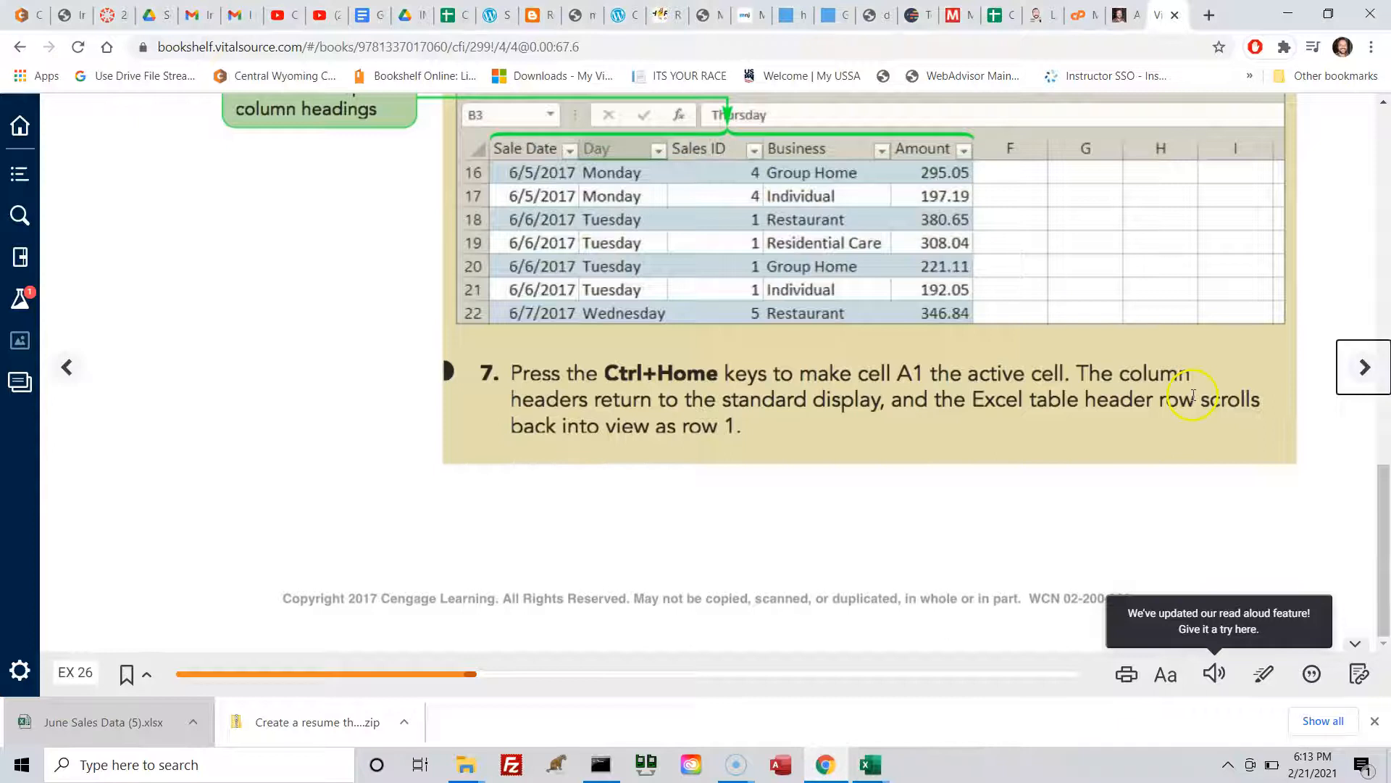
{"action": "left_click", "coordinate": [1368, 368]}
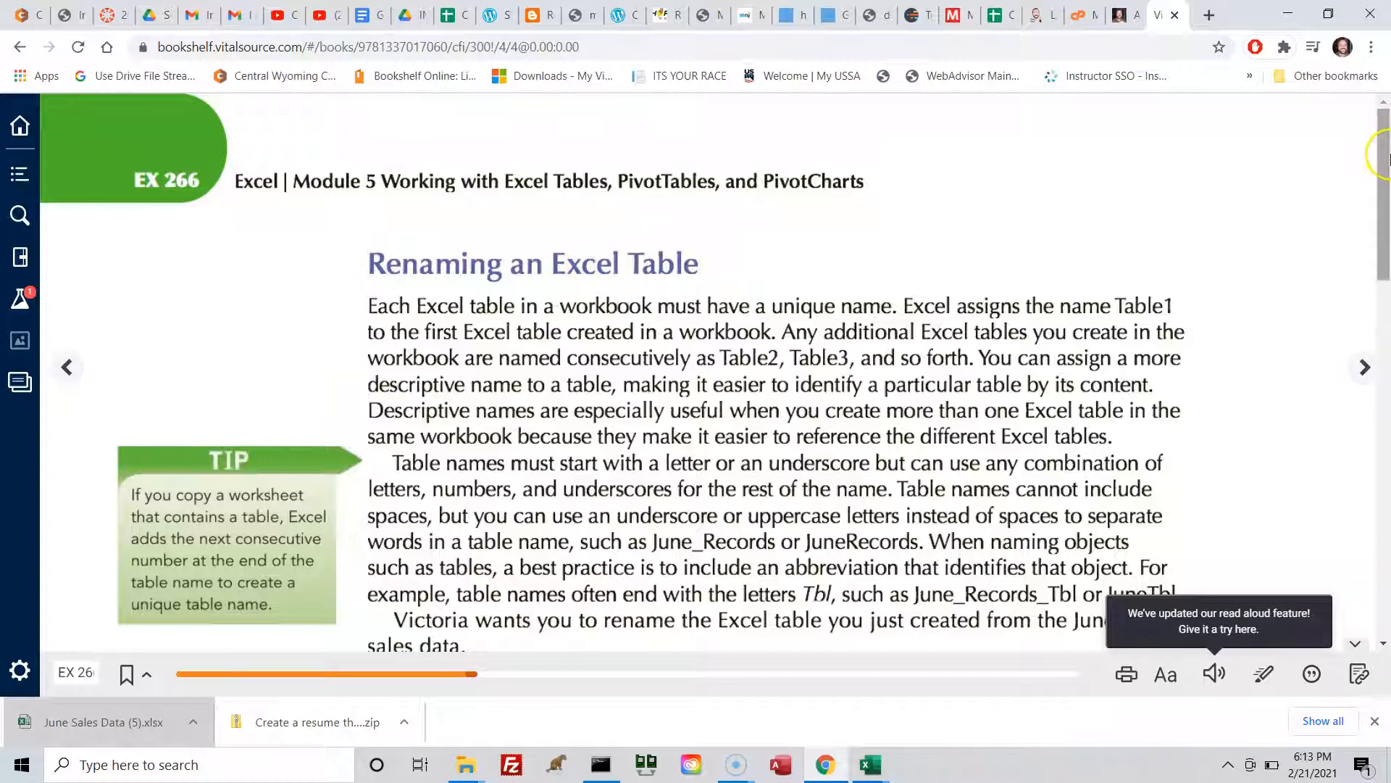
{"action": "left_click_drag", "start_coordinate": [1382, 154], "coordinate": [1383, 351]}
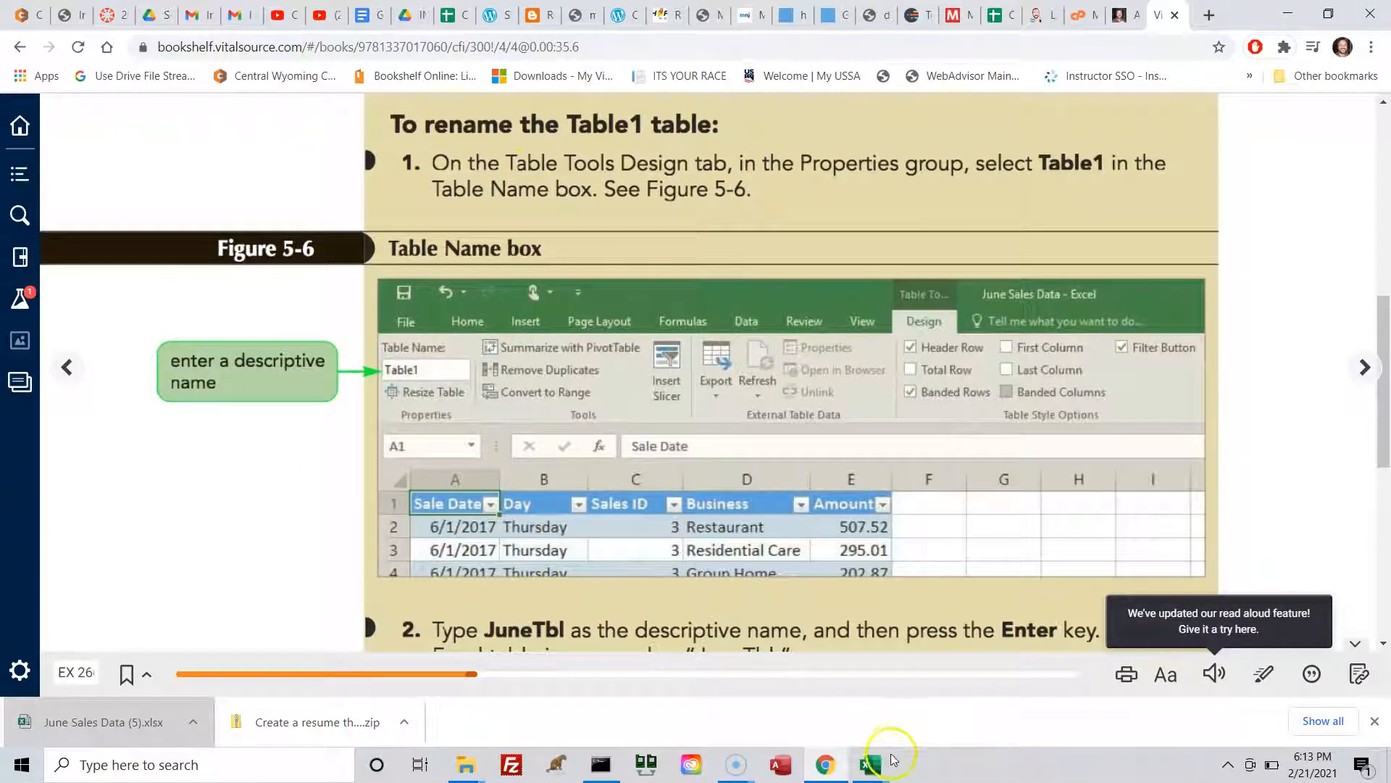
- Return to June Sales Data.xlsx in Excel and open the sales table's name for editing
{"action": "left_click", "coordinate": [874, 765]}
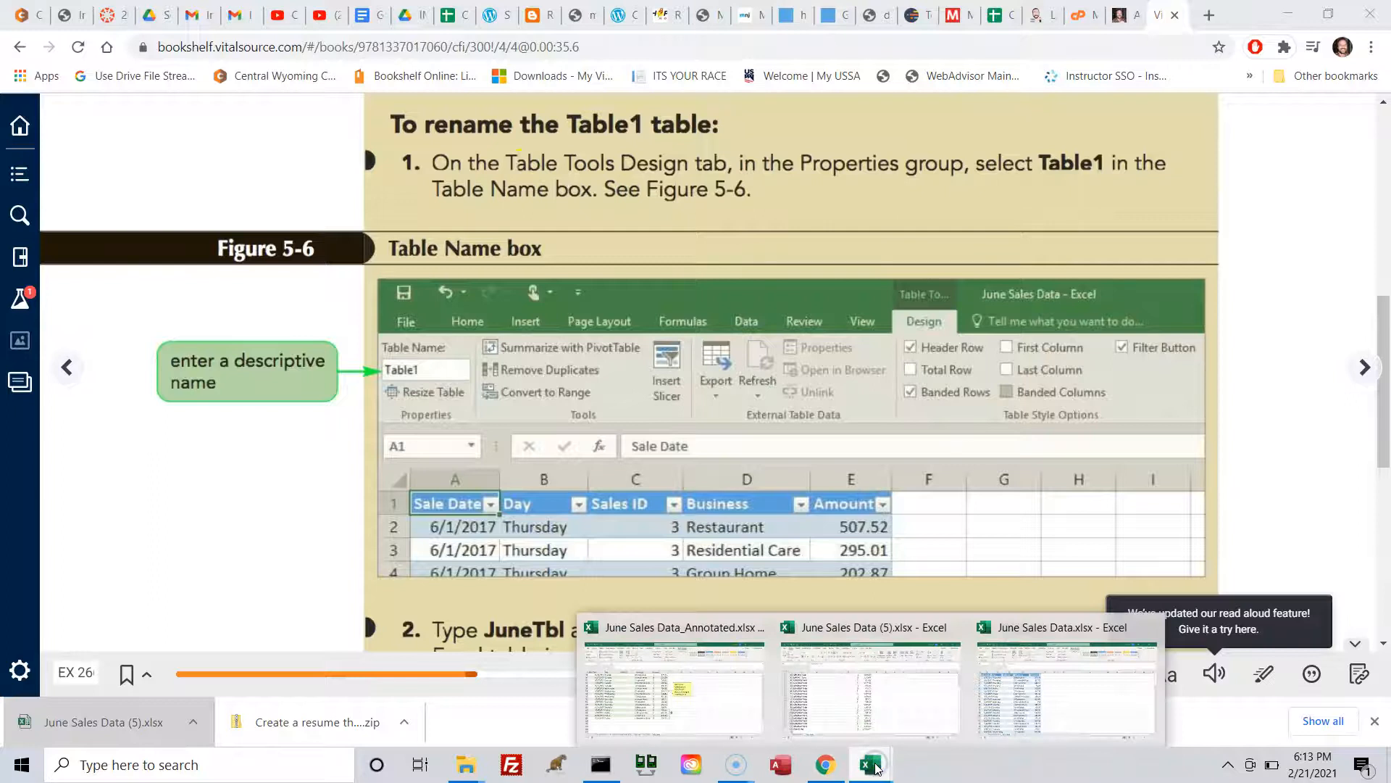
{"action": "left_click", "coordinate": [1063, 692]}
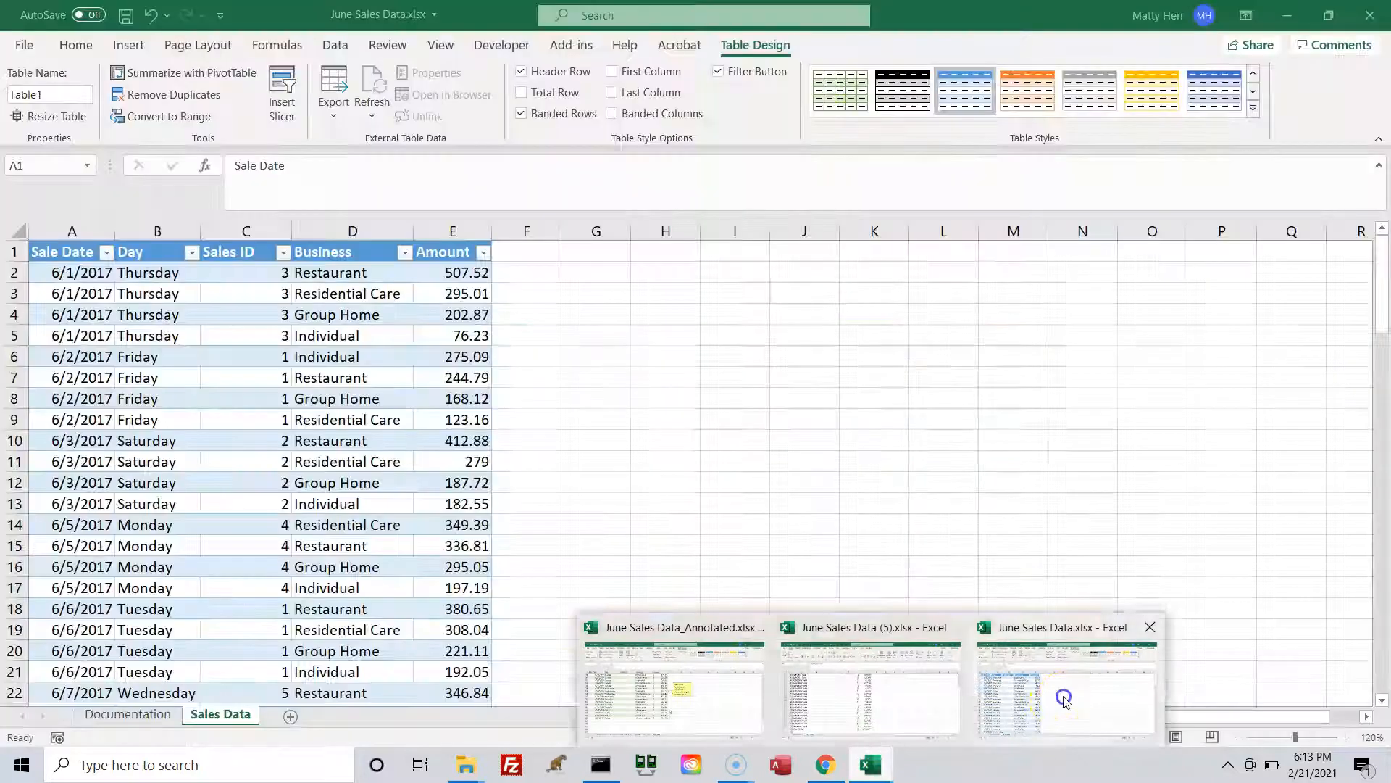
{"action": "left_click", "coordinate": [775, 47]}
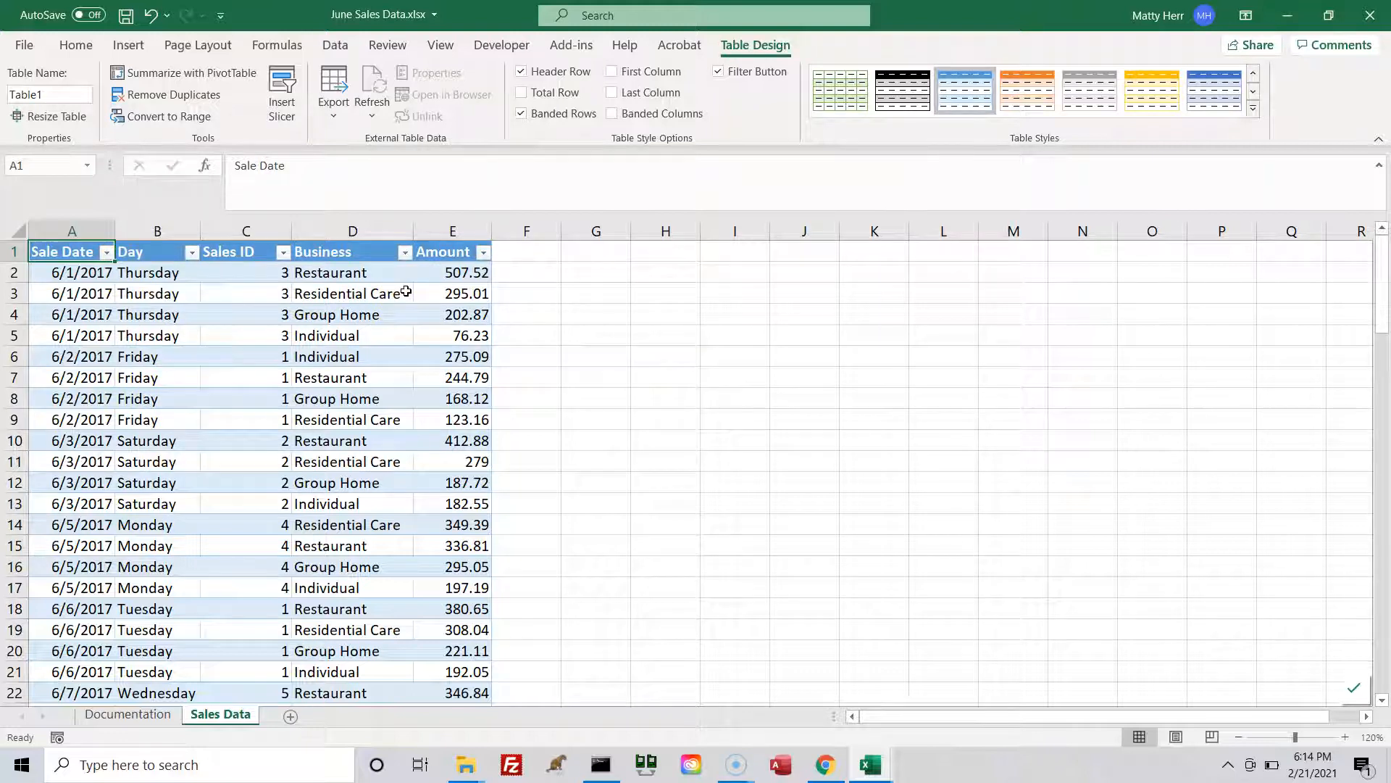
{"action": "left_click", "coordinate": [55, 94]}
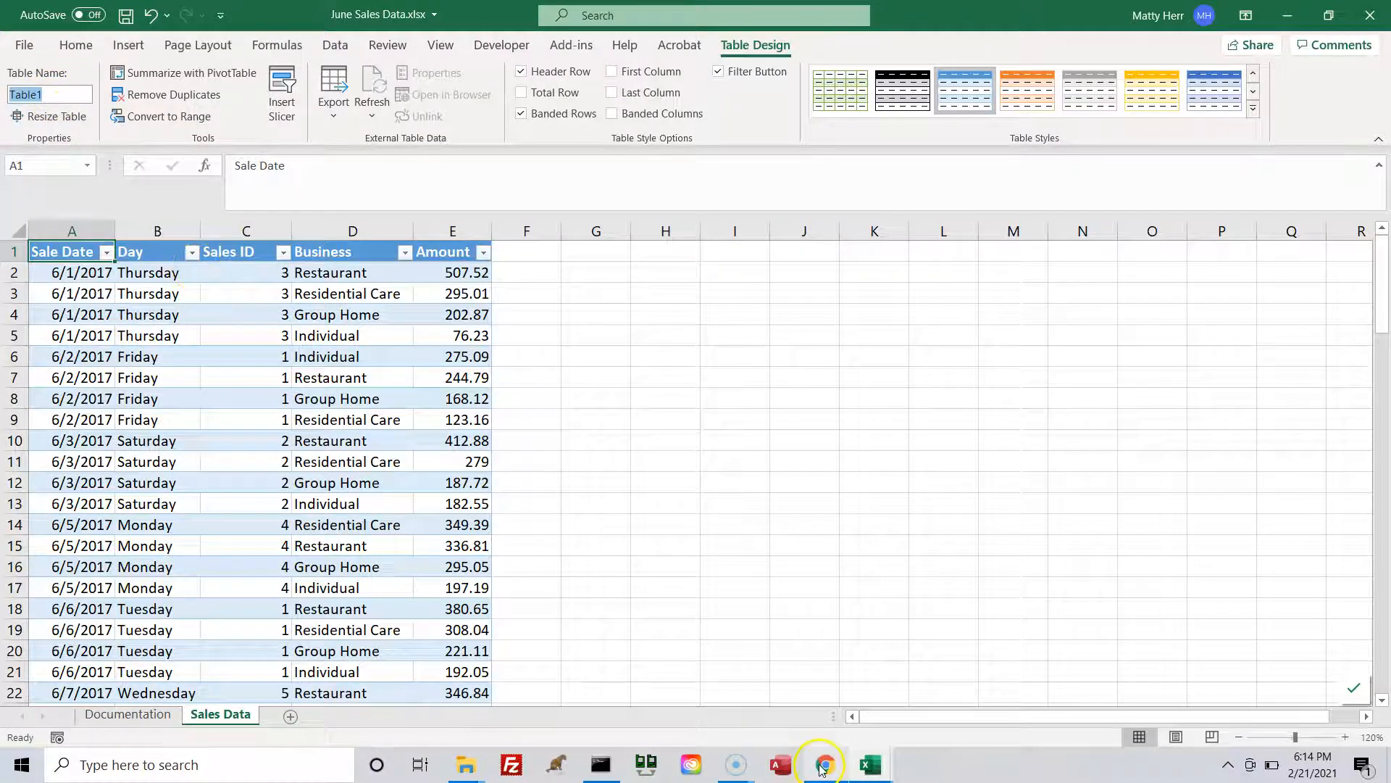
- Switch to the textbook in Chrome and read step 2 of the renaming instructions for the table's new name
{"action": "mouse_move", "coordinate": [825, 767]}
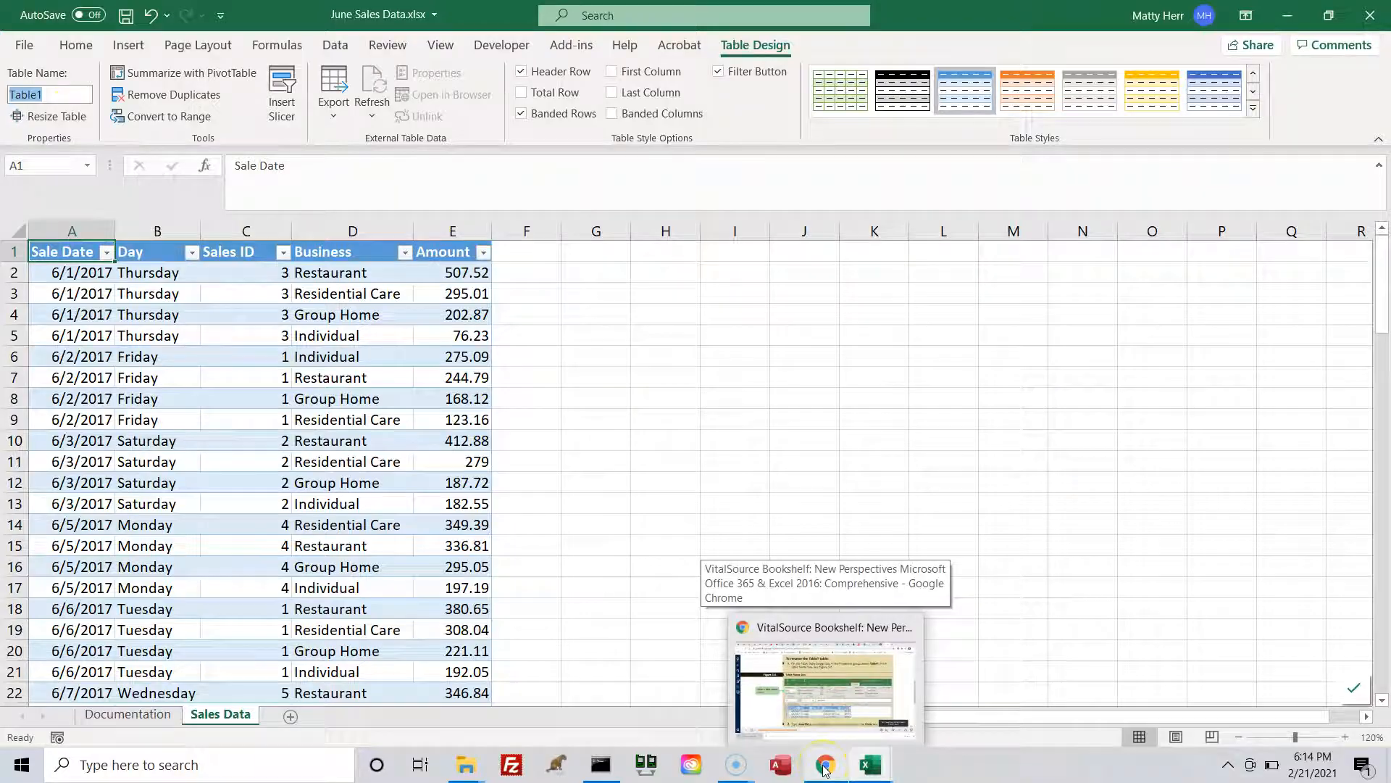
{"action": "left_click", "coordinate": [806, 696]}
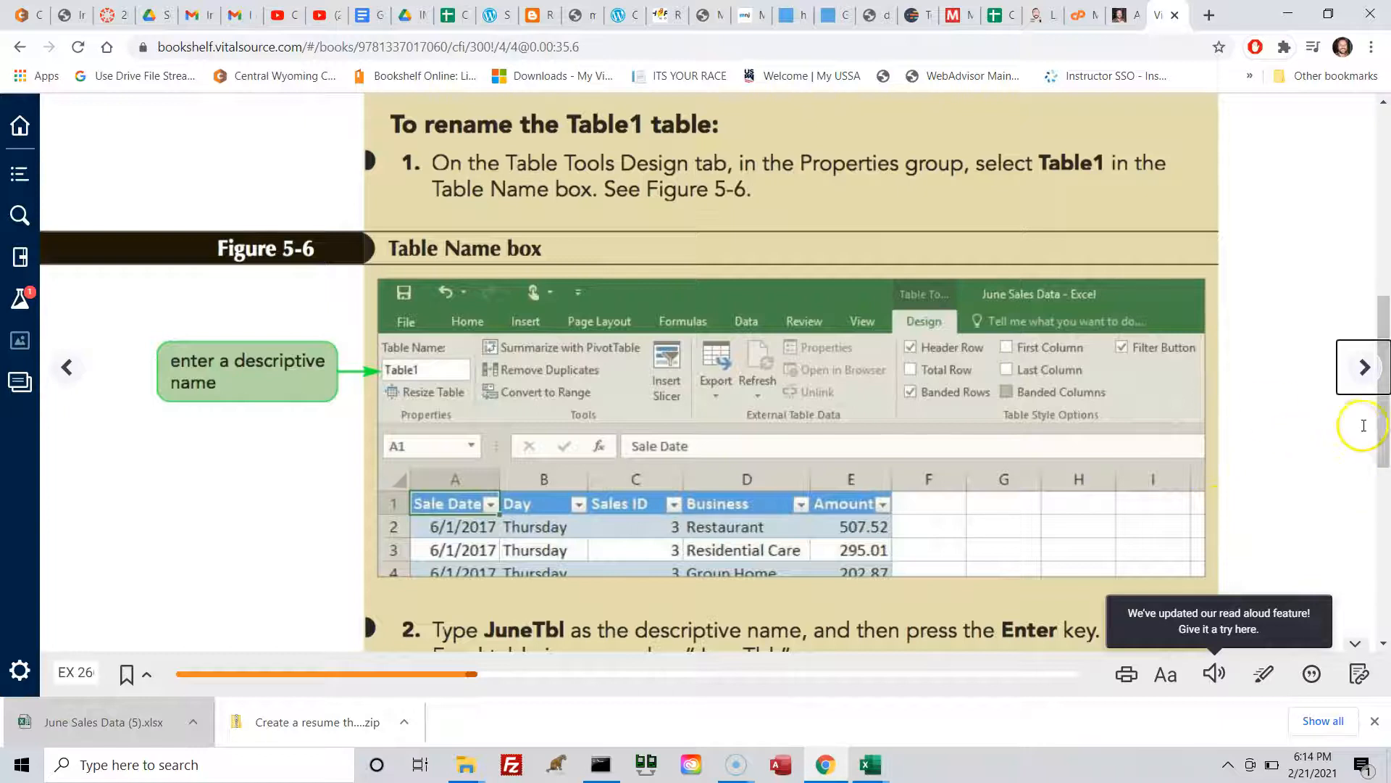
{"action": "mouse_move", "coordinate": [1388, 437]}
{"action": "left_mouse_down"}
{"action": "mouse_move", "coordinate": [1388, 460]}
{"action": "mouse_move", "coordinate": [1388, 438]}
{"action": "left_mouse_up"}
{"action": "left_click", "coordinate": [1077, 158]}
{"action": "left_click", "coordinate": [1077, 158]}
{"action": "left_click", "coordinate": [1078, 155]}
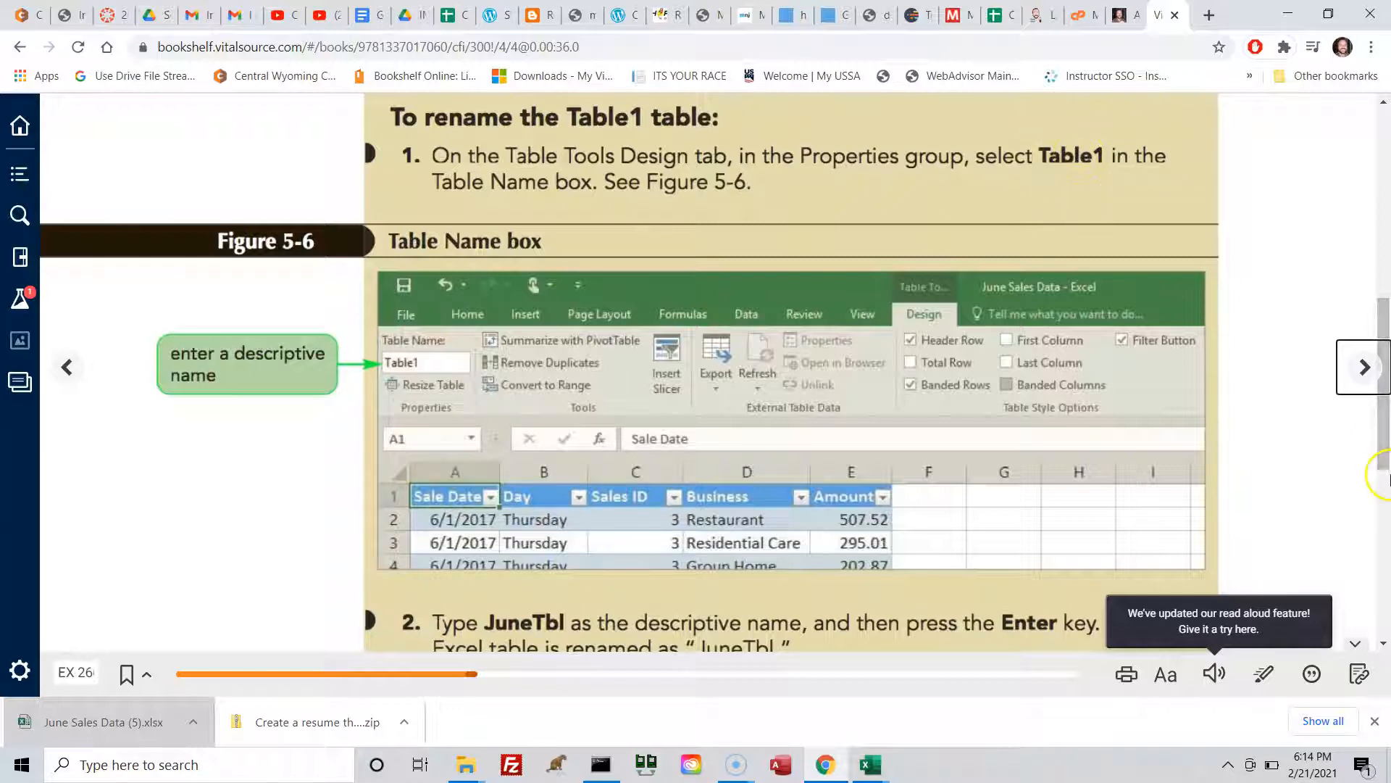
{"action": "left_click_drag", "start_coordinate": [1387, 456], "coordinate": [1388, 547]}
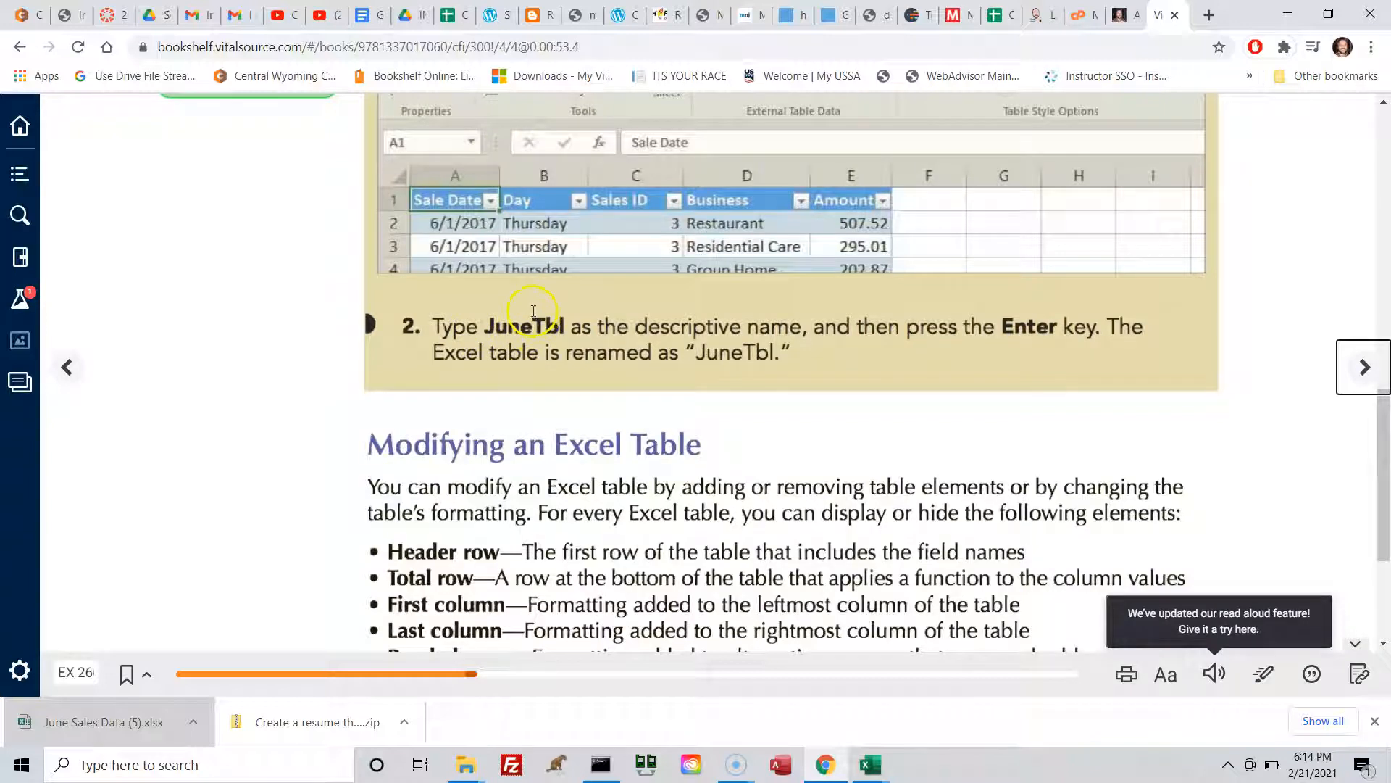
- Return to June Sales Data.xlsx in Excel and rename the sales table as JuneTbl
{"action": "left_click", "coordinate": [872, 765]}
{"action": "left_click", "coordinate": [1011, 716]}
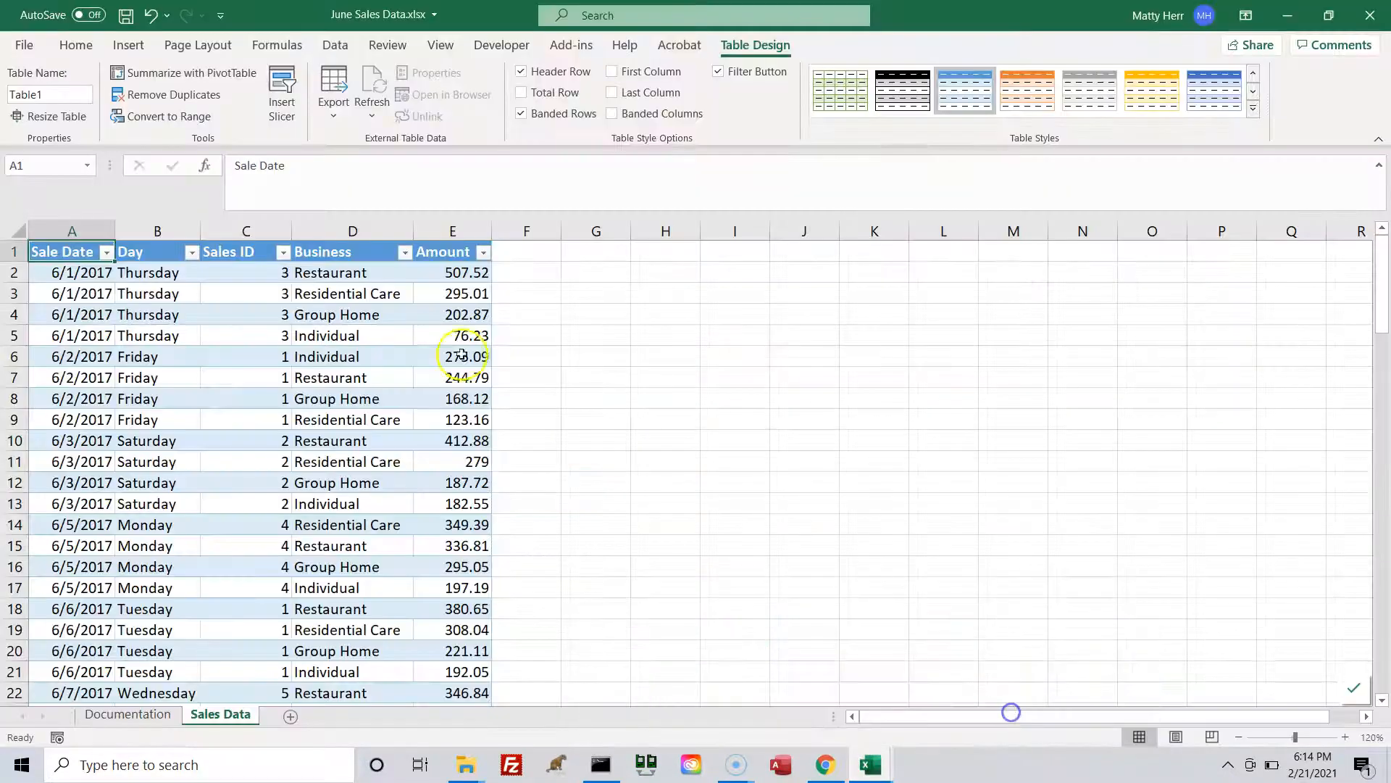
{"action": "left_click", "coordinate": [26, 94]}
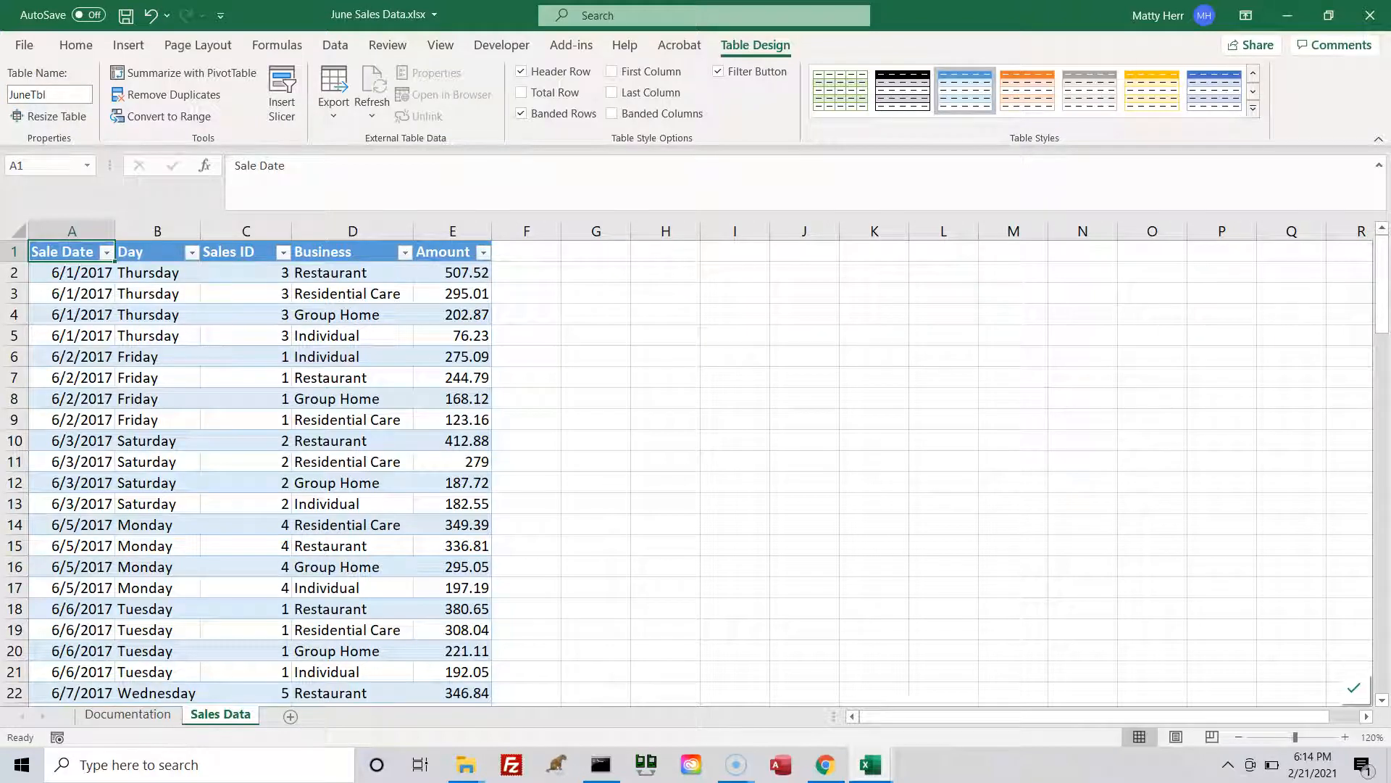
{"action": "key", "text": "Return"}
- Read the textbook's steps for formatting the JuneTbl table on page EX 267 in Chrome, and return to June Sales Data.xlsx in Excel
{"action": "left_click", "coordinate": [827, 767]}
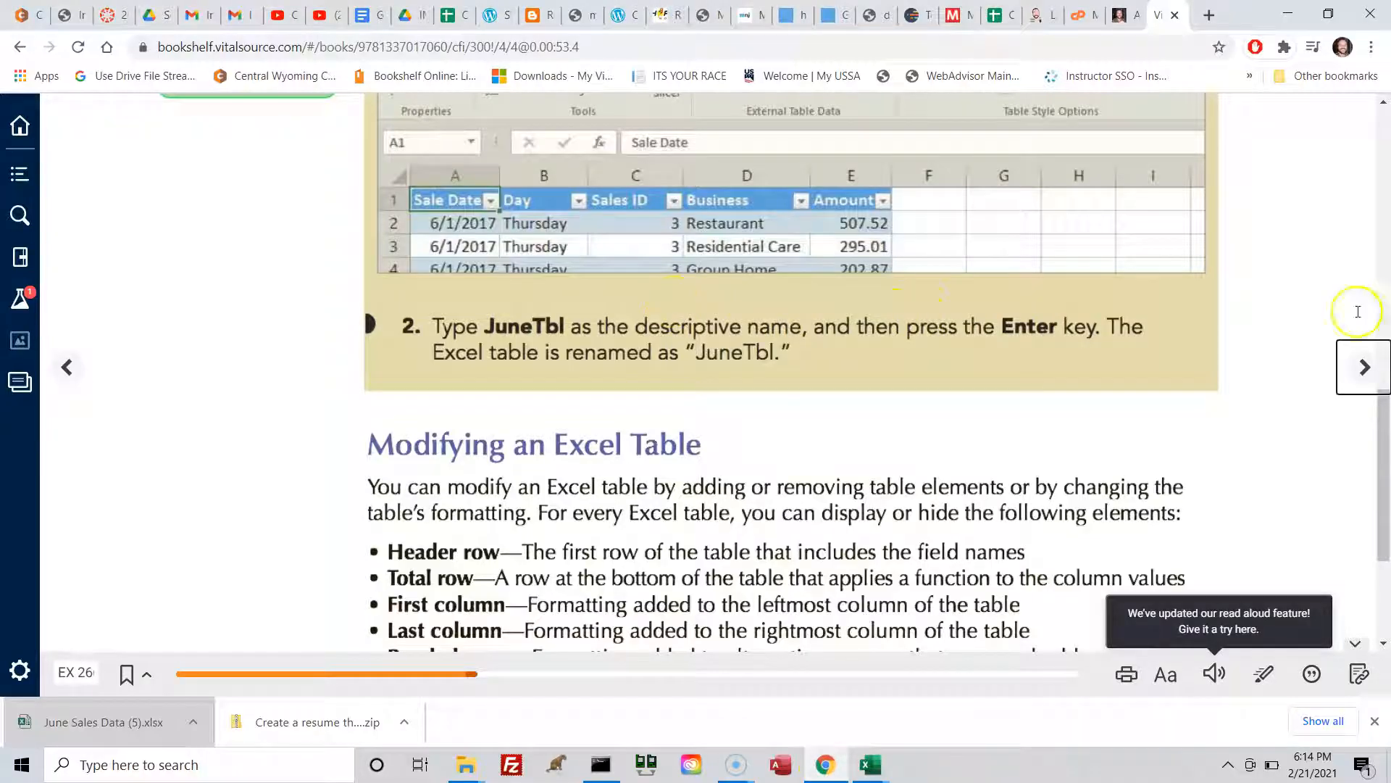
{"action": "left_click_drag", "start_coordinate": [1382, 443], "coordinate": [1381, 515]}
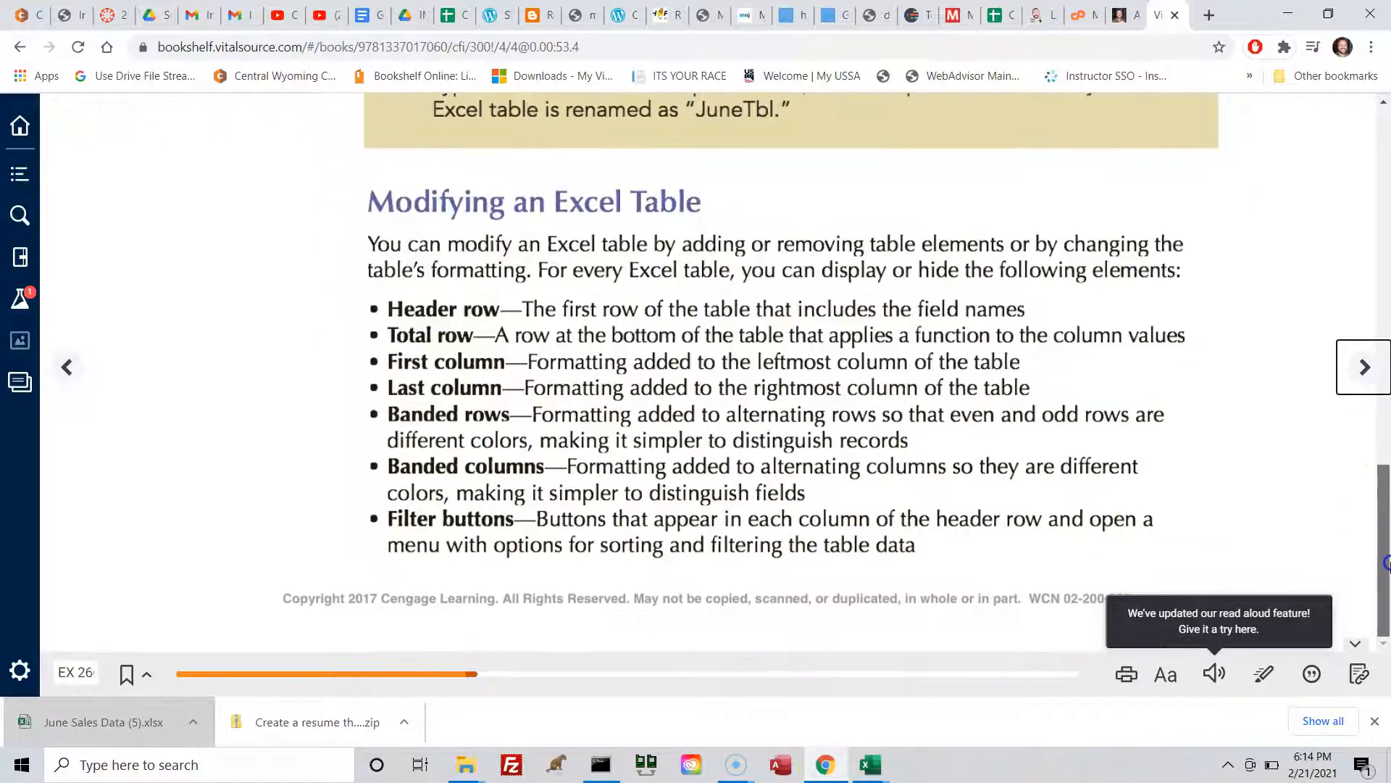
{"action": "left_click", "coordinate": [1354, 379]}
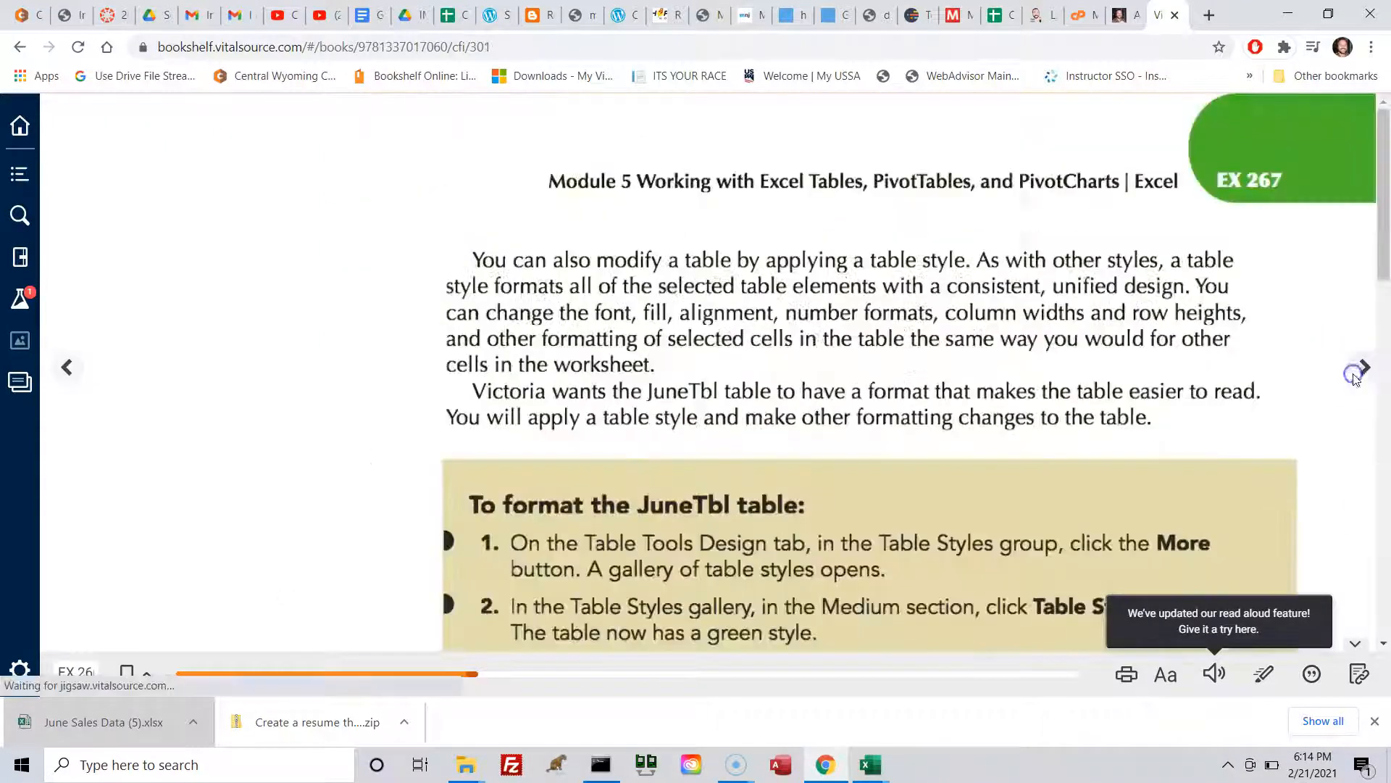
{"action": "left_click_drag", "start_coordinate": [1381, 168], "coordinate": [1384, 283]}
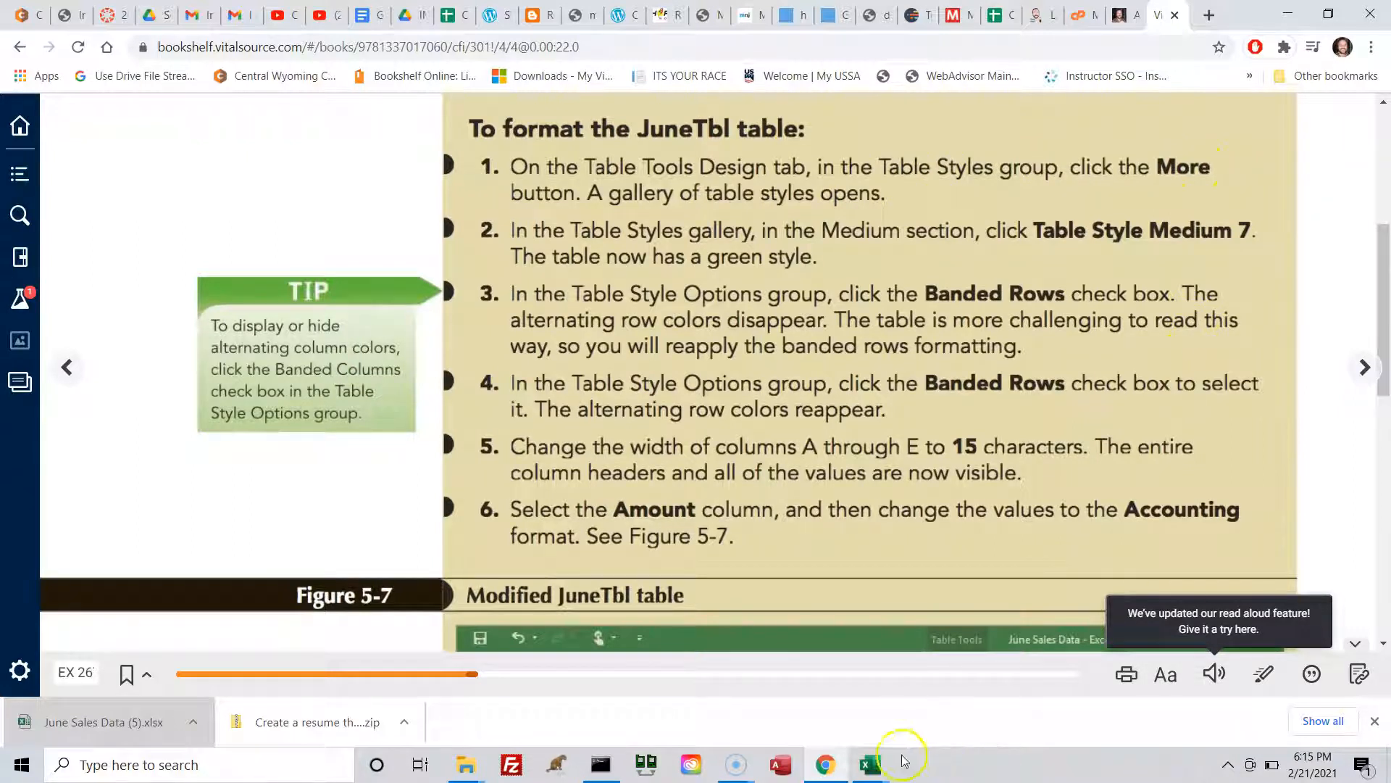
{"action": "left_click", "coordinate": [871, 774]}
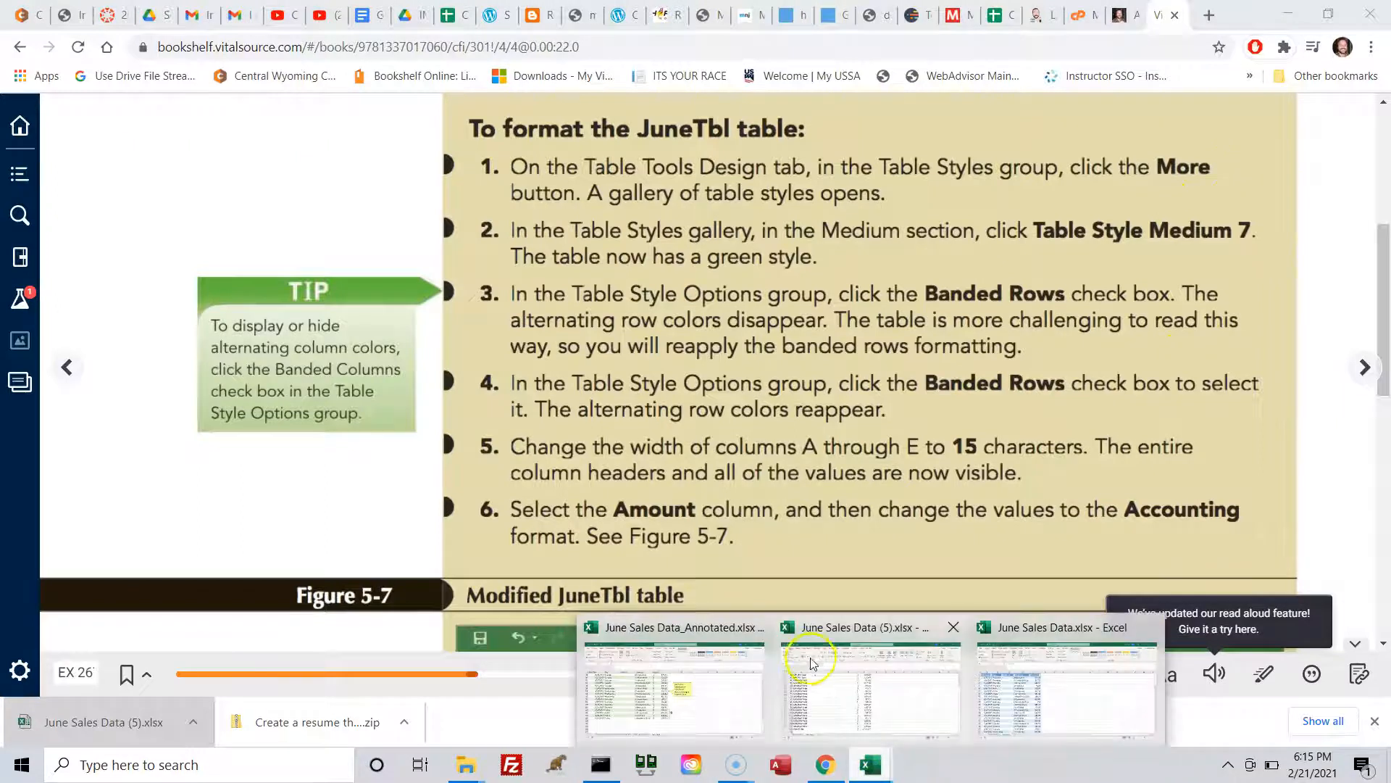
{"action": "left_click", "coordinate": [1014, 674]}
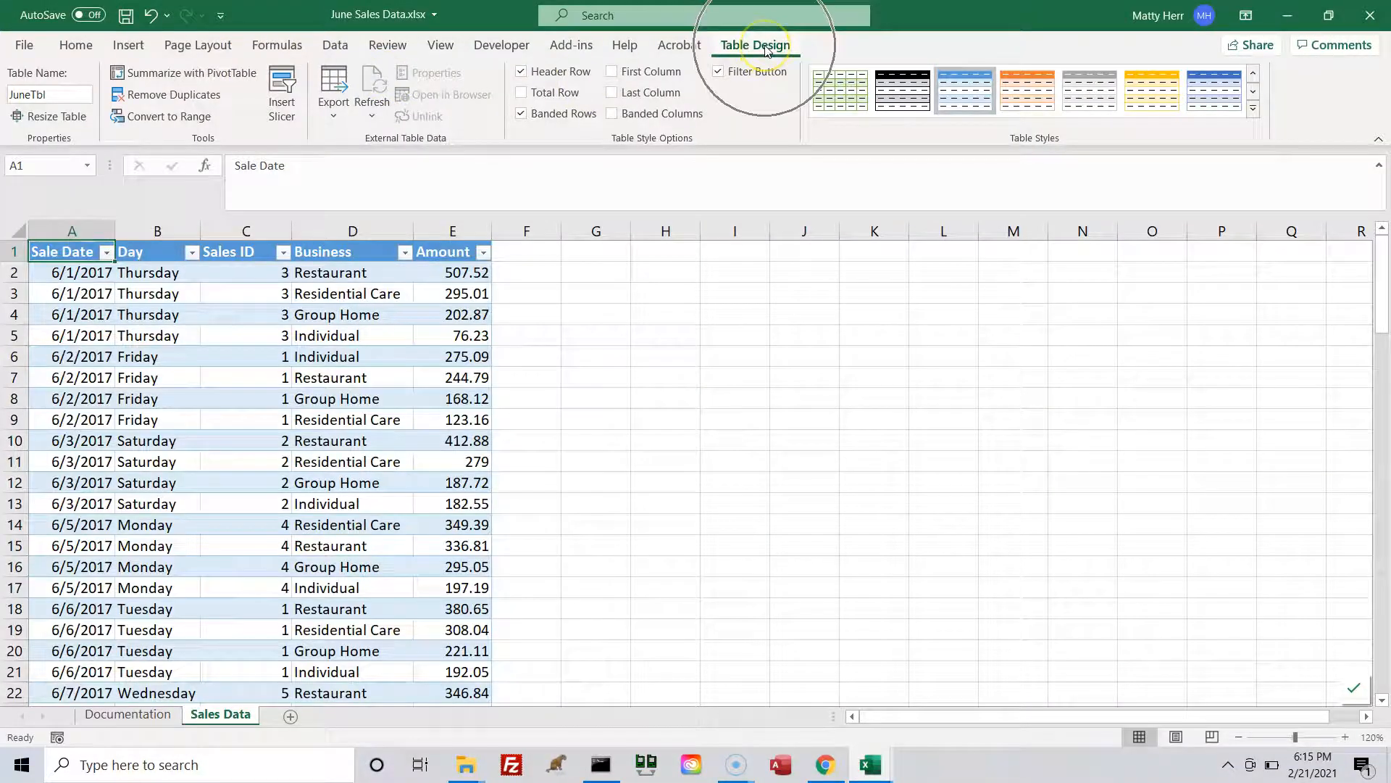
- Apply Table Style Medium 7, the green style in the Medium section, to the JuneTbl table
{"action": "left_click", "coordinate": [1255, 116]}
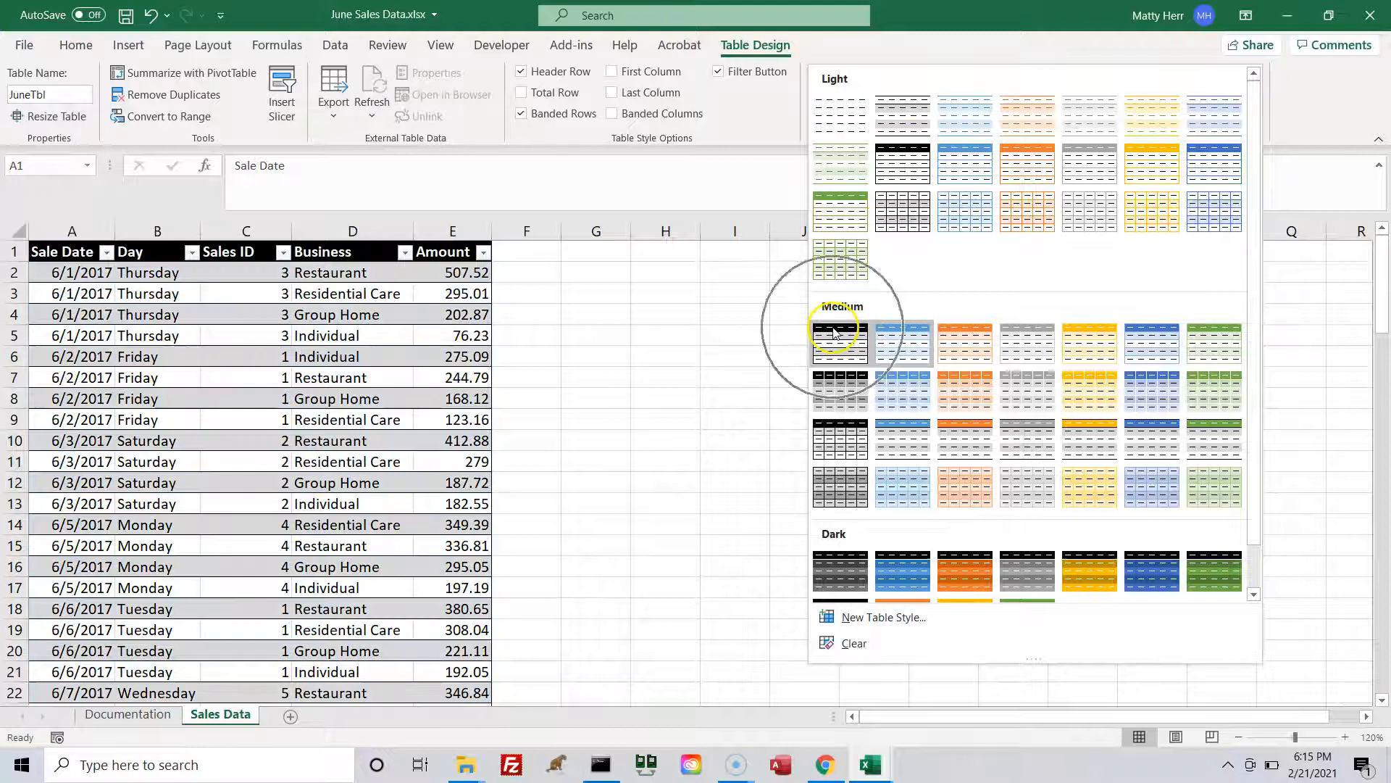
{"action": "left_click", "coordinate": [1217, 350]}
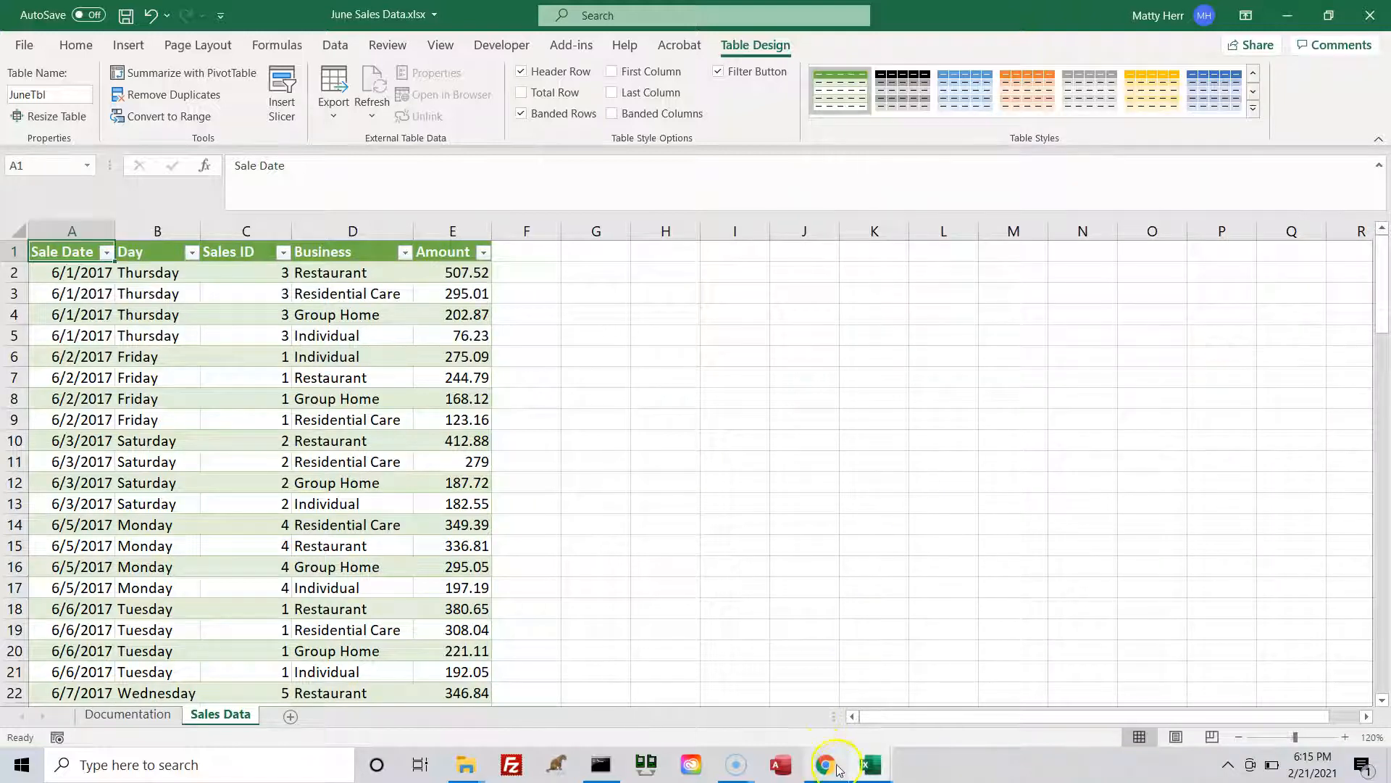
- Read the textbook's steps 3 and 4 on banded rows in Chrome, and return to June Sales Data.xlsx in Excel
{"action": "mouse_move", "coordinate": [831, 772]}
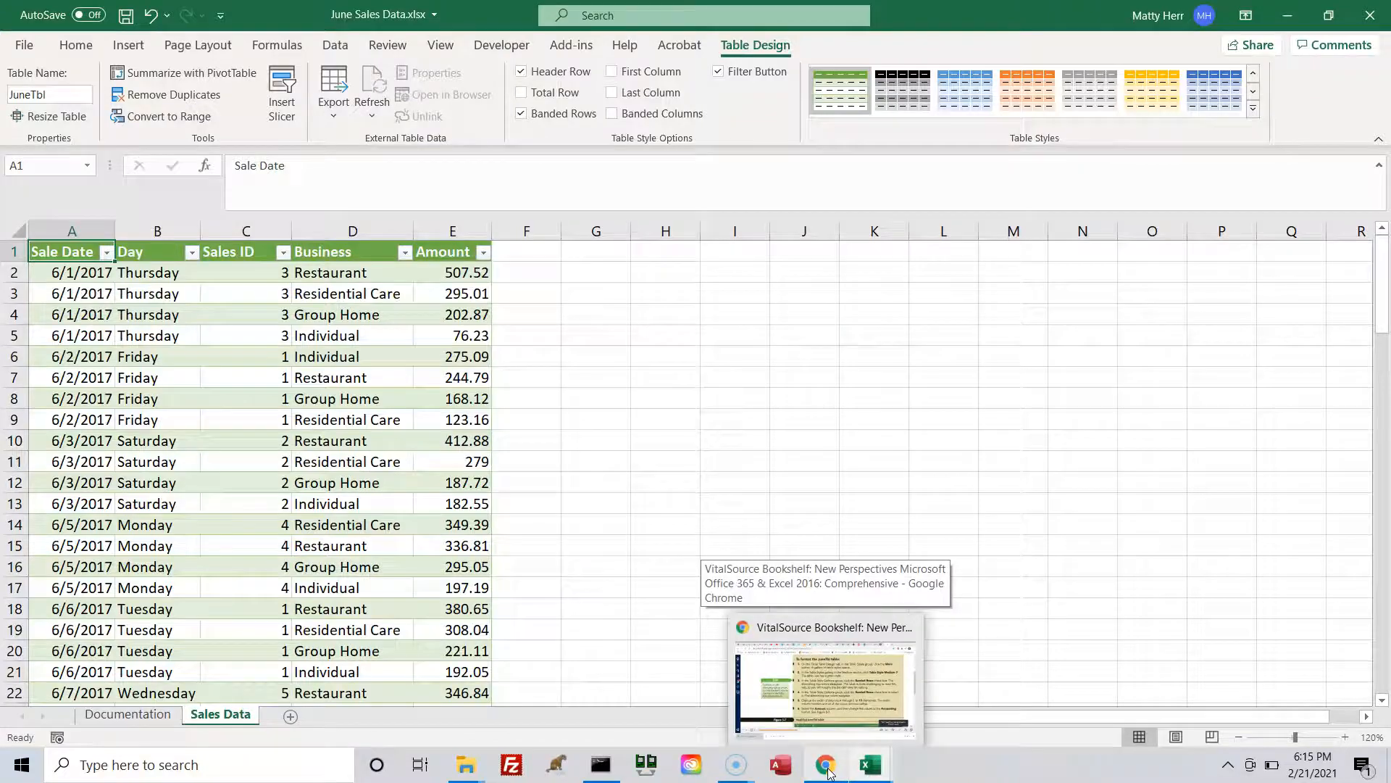
{"action": "left_click", "coordinate": [830, 772]}
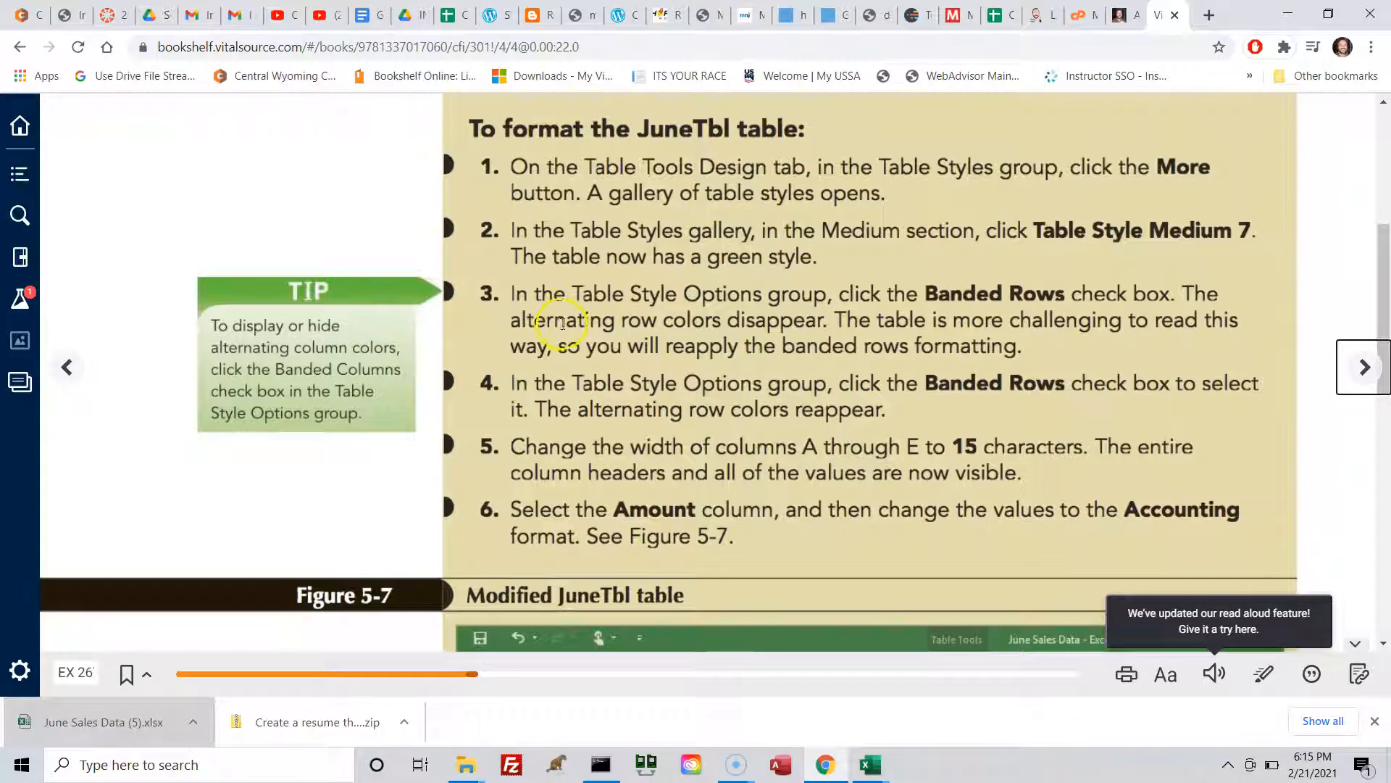
{"action": "key", "text": "ctrl"}
{"action": "key", "text": "ctrl"}
{"action": "key", "text": "ctrl"}
{"action": "key", "text": "ctrl"}
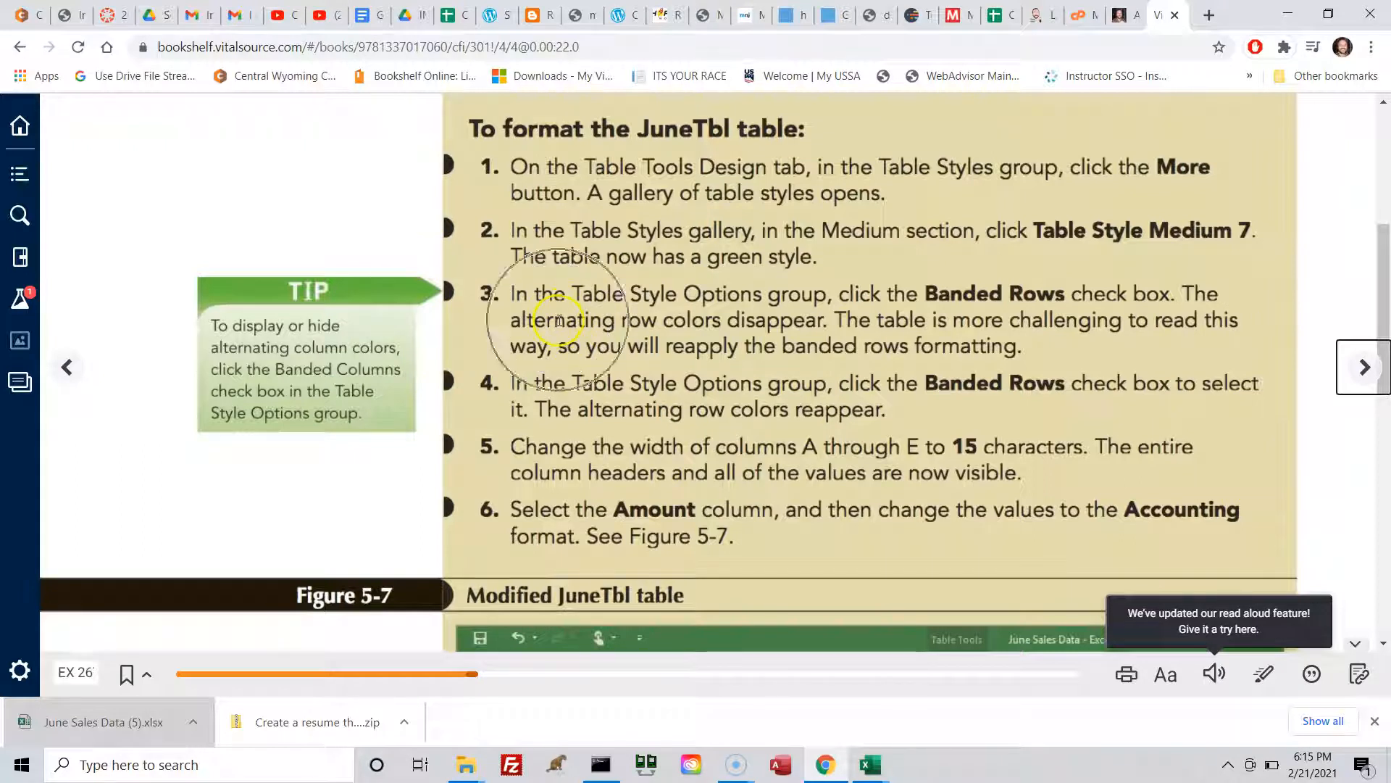
{"action": "key", "text": "ctrl"}
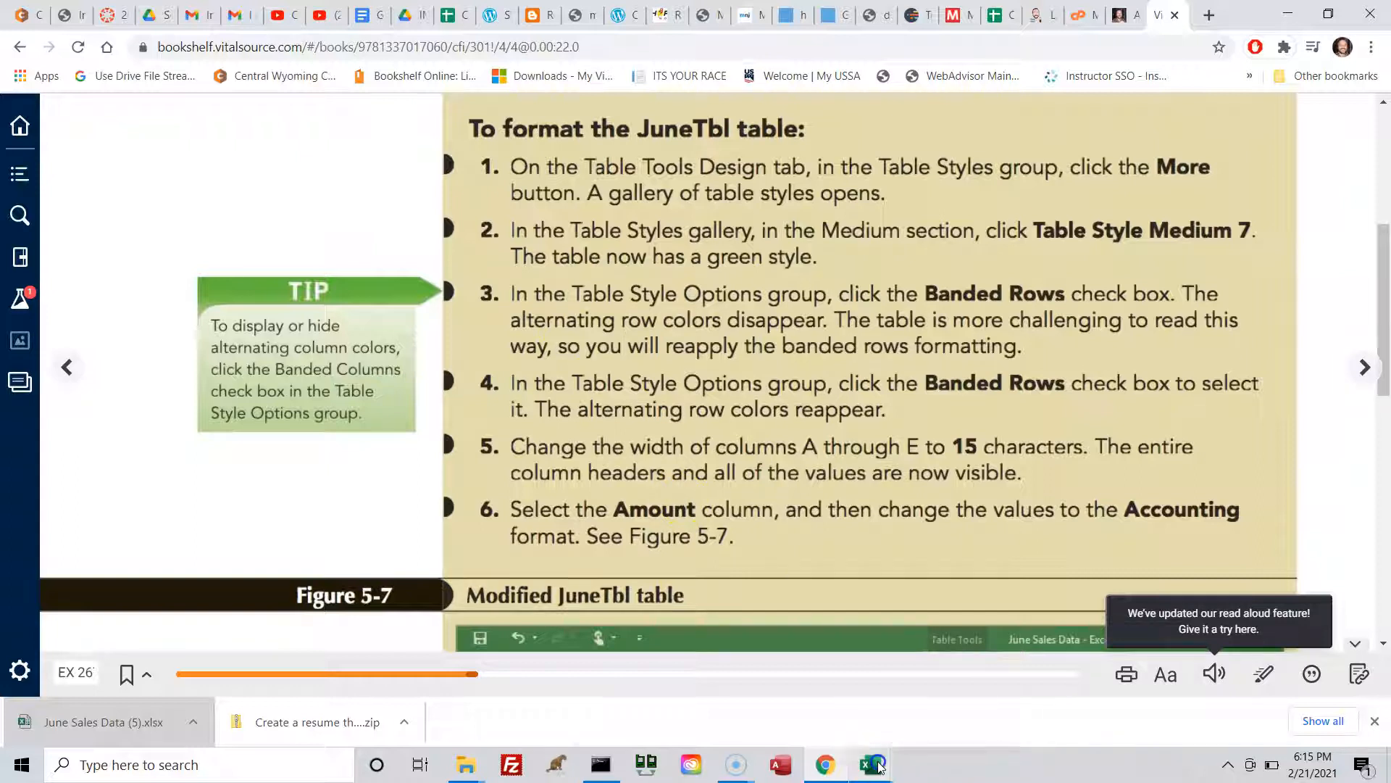
{"action": "mouse_move", "coordinate": [879, 765]}
{"action": "left_click", "coordinate": [1023, 709]}
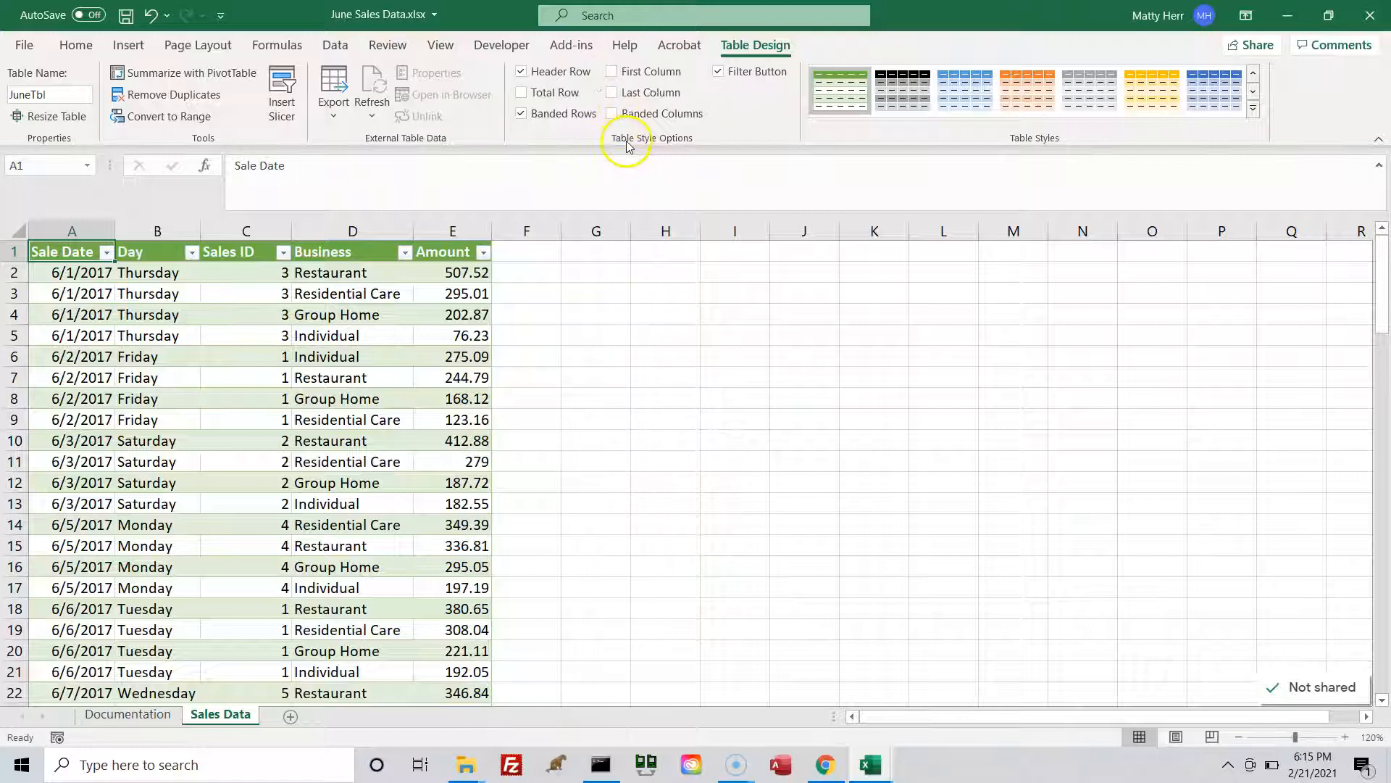
- Toggle the JuneTbl table's banded rows and its header row off and back on to compare the effect
{"action": "left_click", "coordinate": [522, 115]}
{"action": "left_click", "coordinate": [523, 114]}
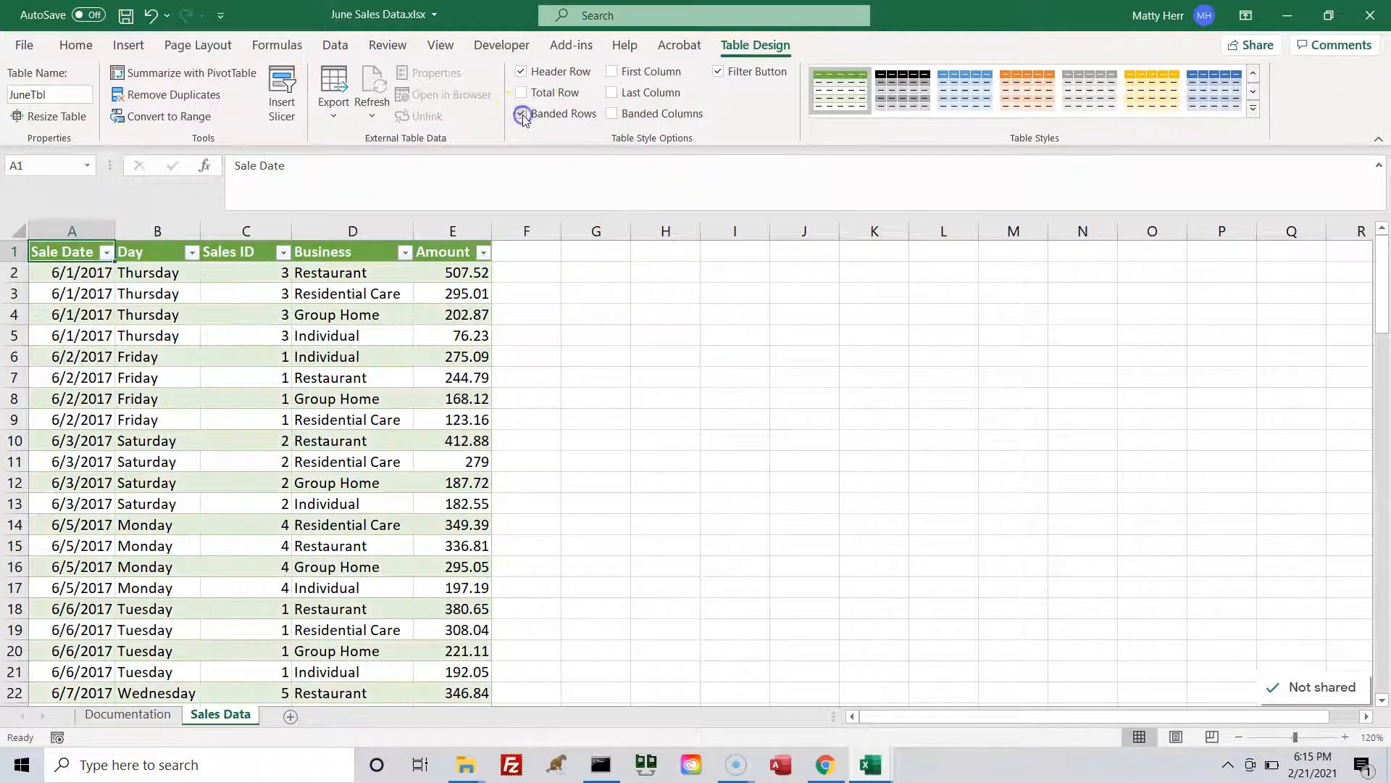
{"action": "left_click", "coordinate": [522, 114]}
{"action": "left_click", "coordinate": [522, 114]}
{"action": "left_click", "coordinate": [522, 115]}
{"action": "left_click", "coordinate": [523, 114]}
{"action": "left_click", "coordinate": [521, 73]}
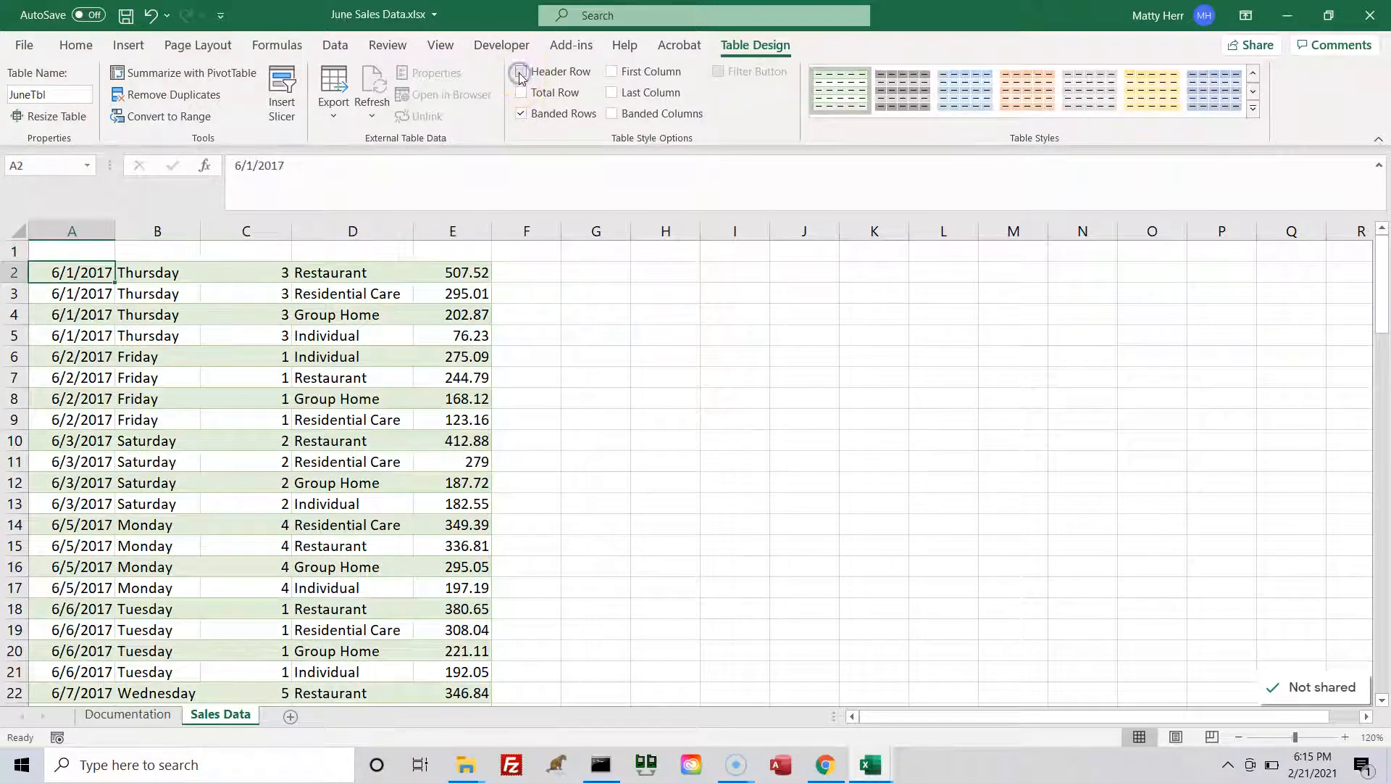
{"action": "left_click", "coordinate": [521, 73]}
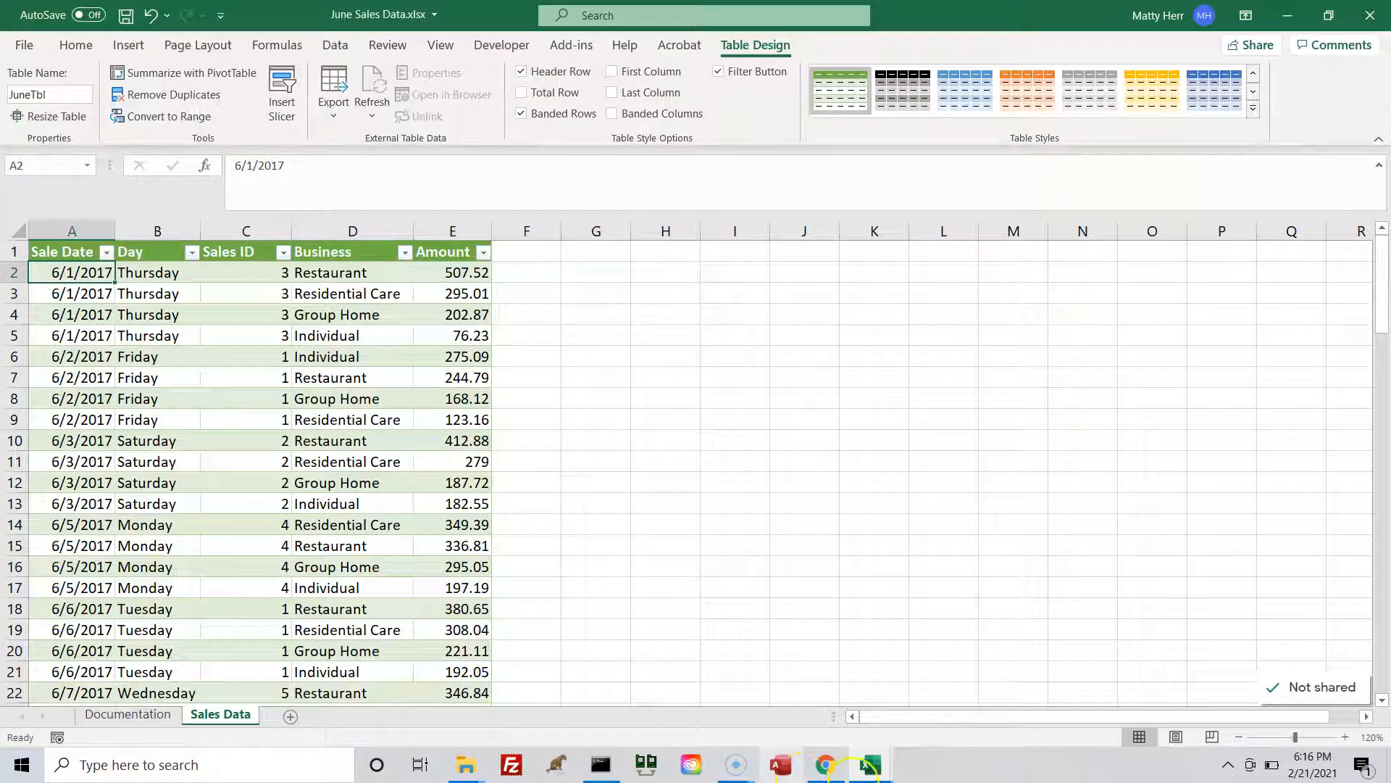
- Switch to the textbook in Chrome, read step 5 on column widths, and return to June Sales Data.xlsx in Excel
{"action": "left_click", "coordinate": [822, 771]}
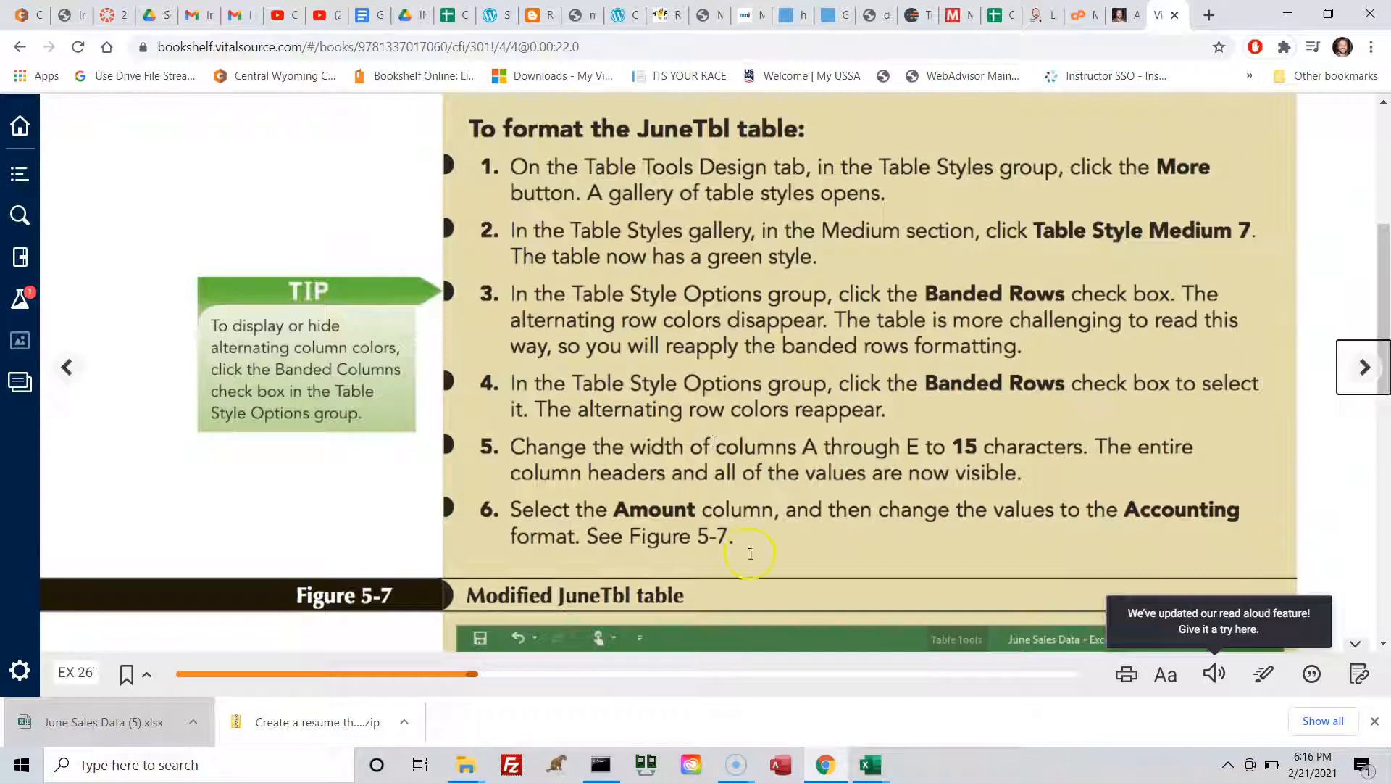
{"action": "left_click", "coordinate": [872, 767]}
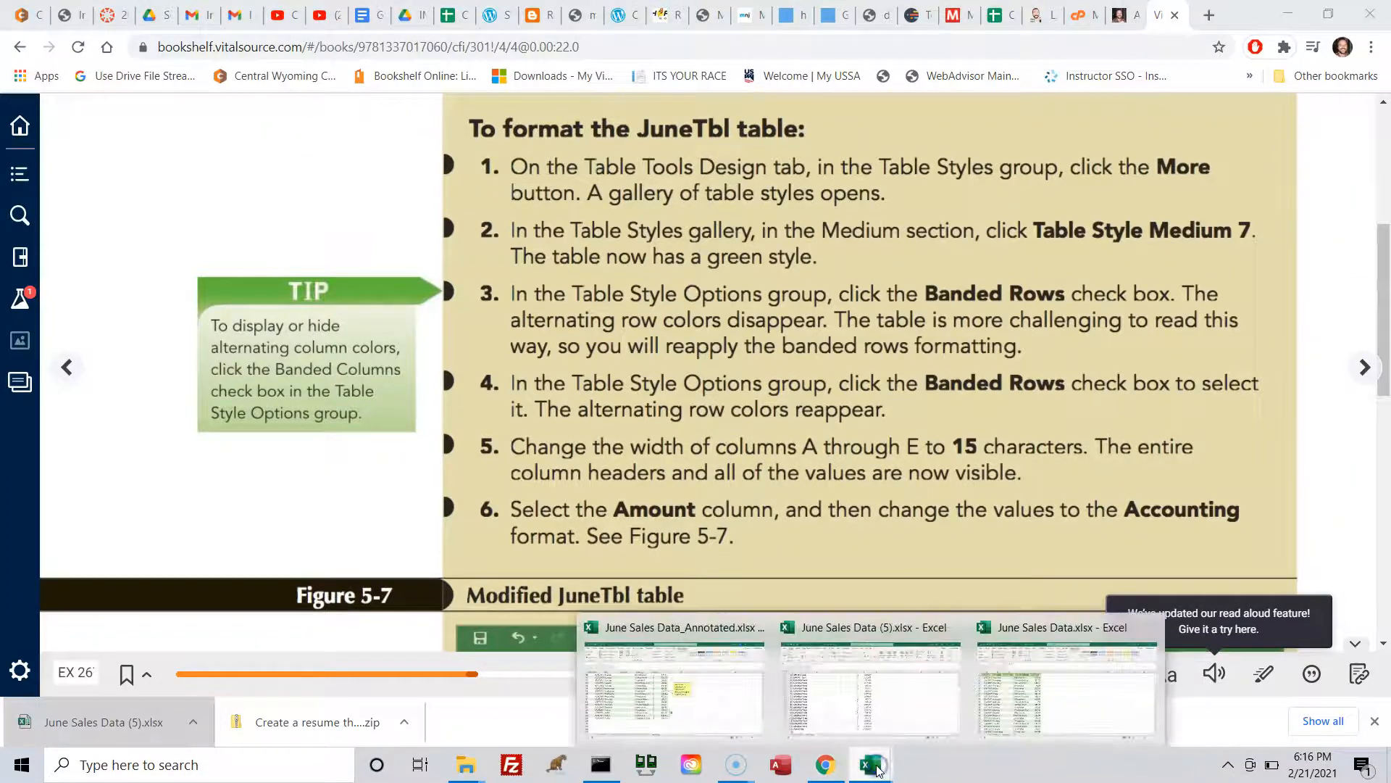
{"action": "left_click", "coordinate": [1003, 706]}
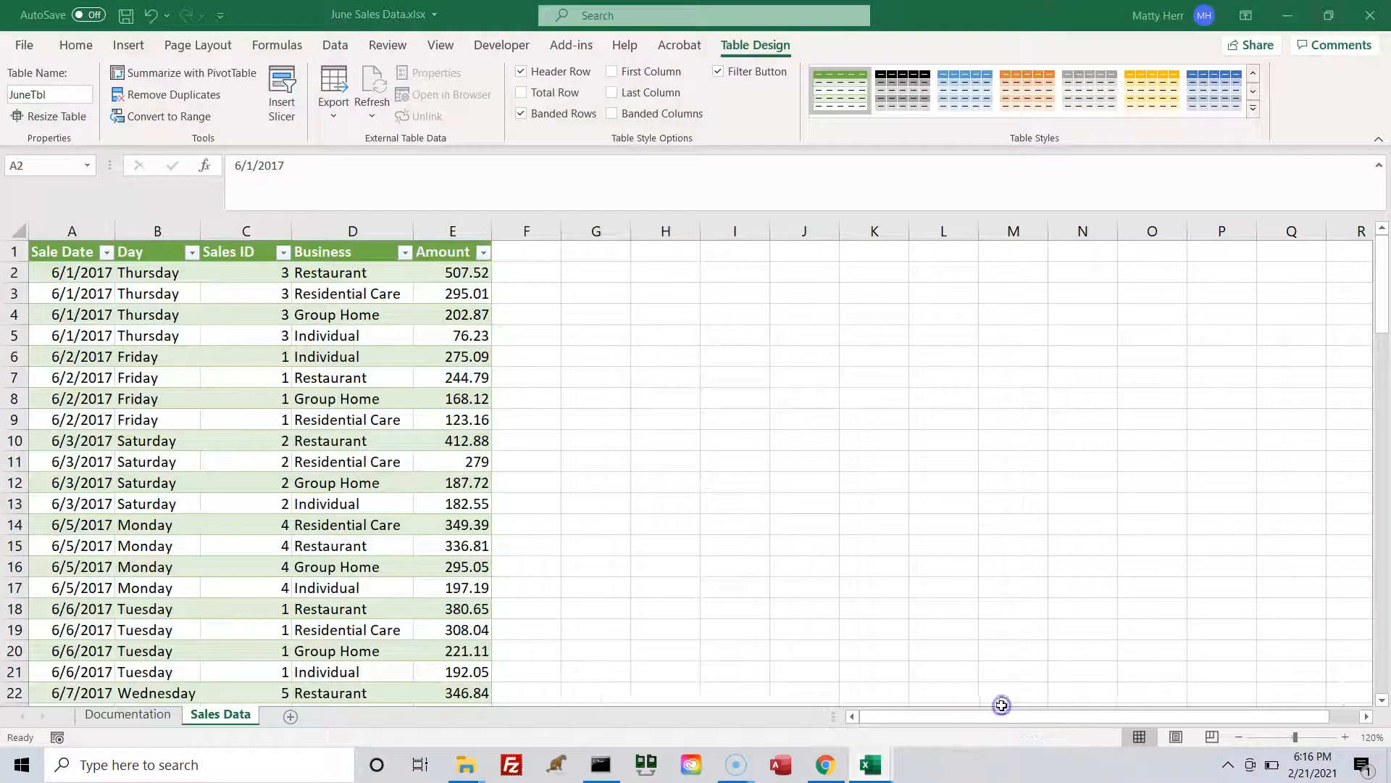
- Set the width of columns A through E on the Sales Data sheet to 15 characters
{"action": "left_click_drag", "start_coordinate": [63, 230], "coordinate": [444, 232]}
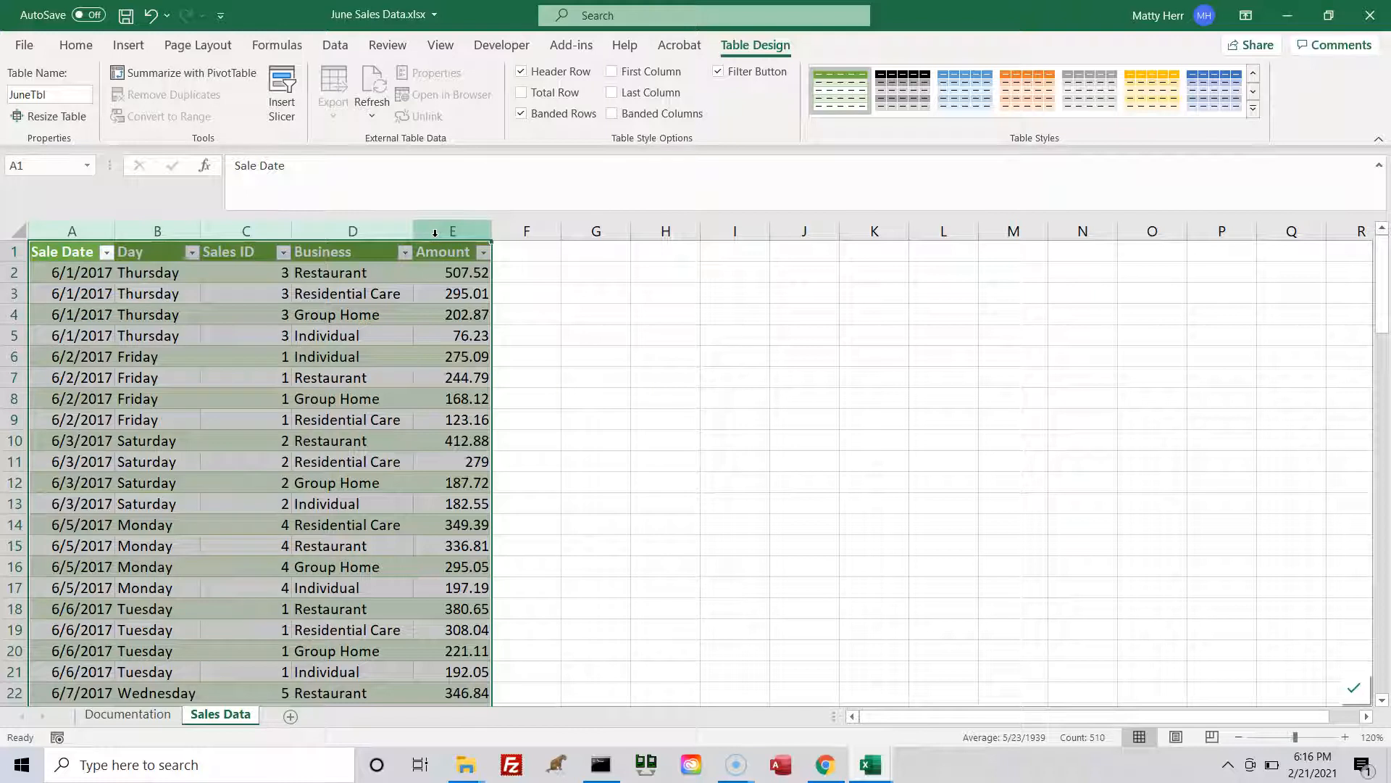
{"action": "right_click", "coordinate": [435, 233]}
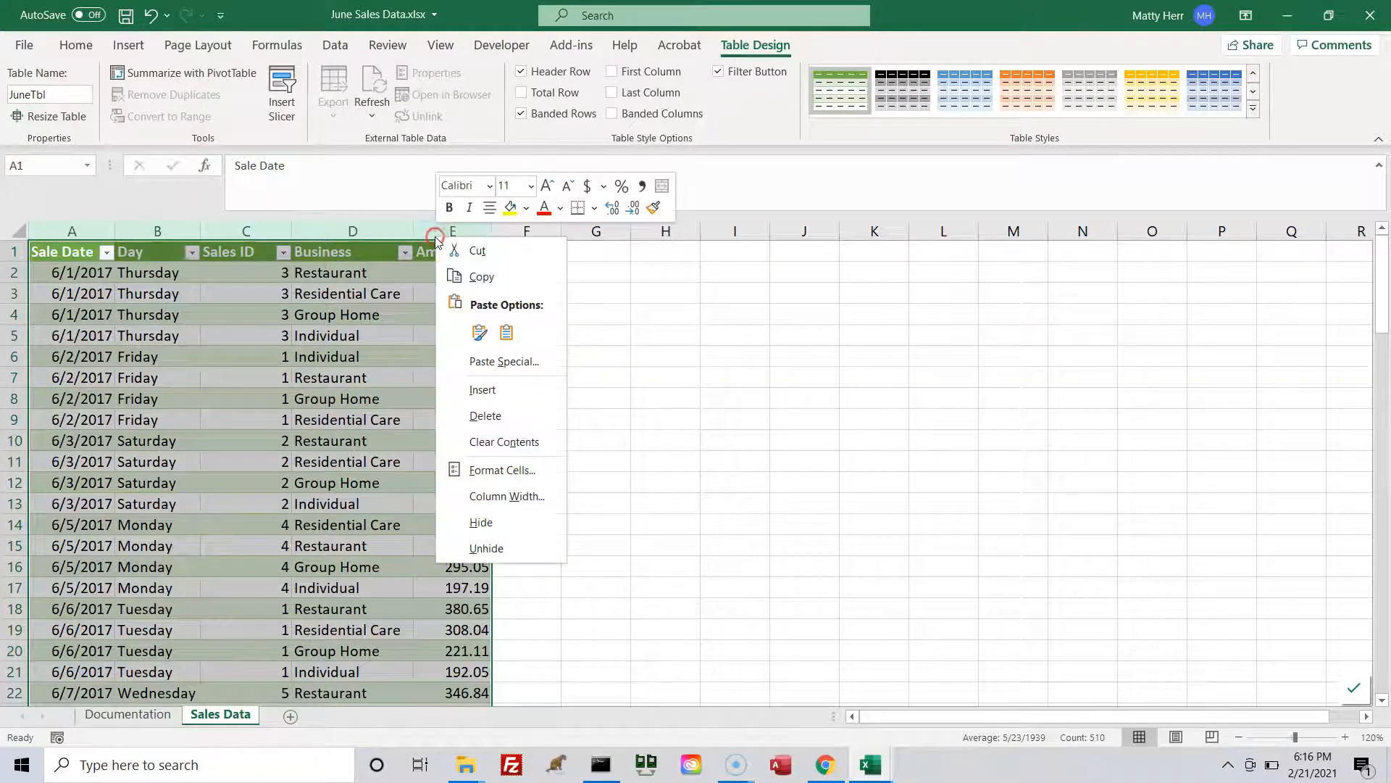
{"action": "left_click", "coordinate": [498, 496]}
{"action": "left_click", "coordinate": [504, 475]}
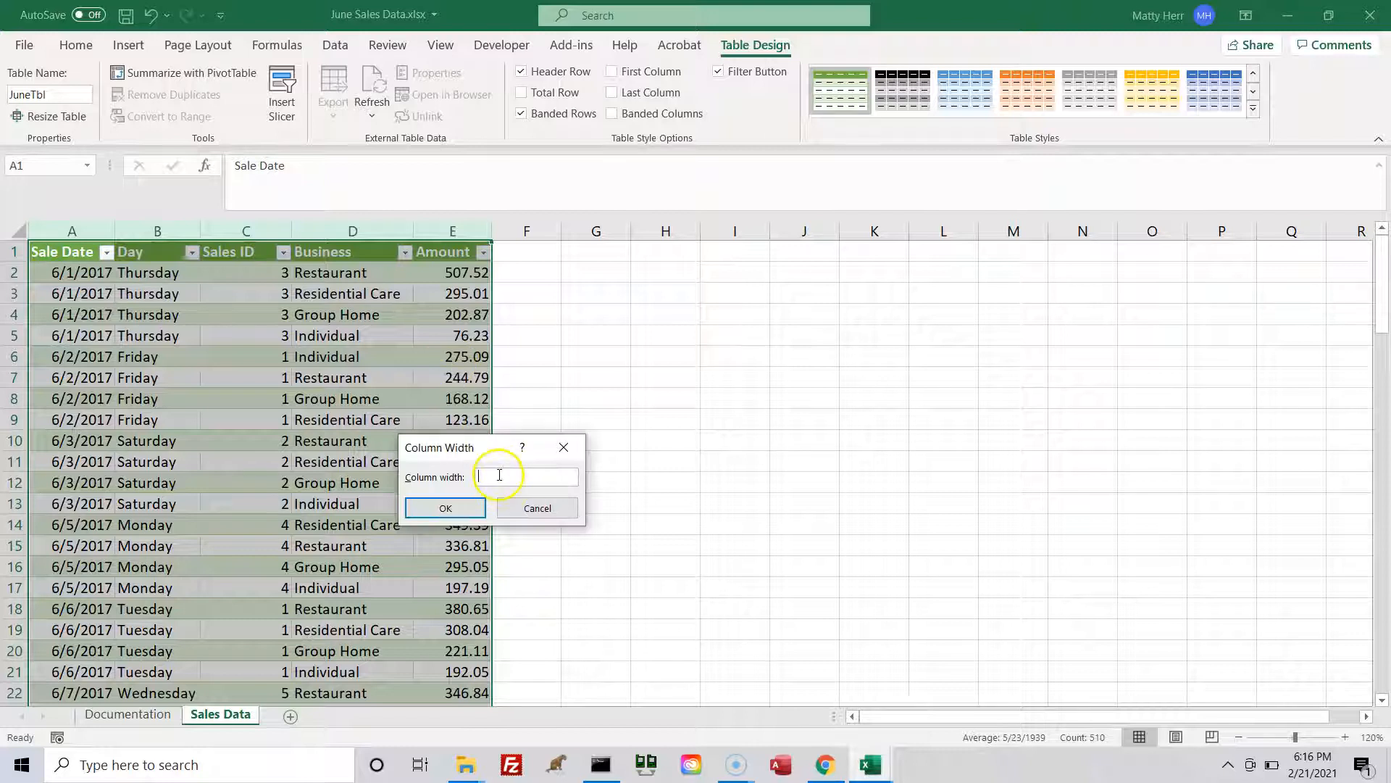
{"action": "type", "text": "15"}
{"action": "left_click", "coordinate": [451, 508]}
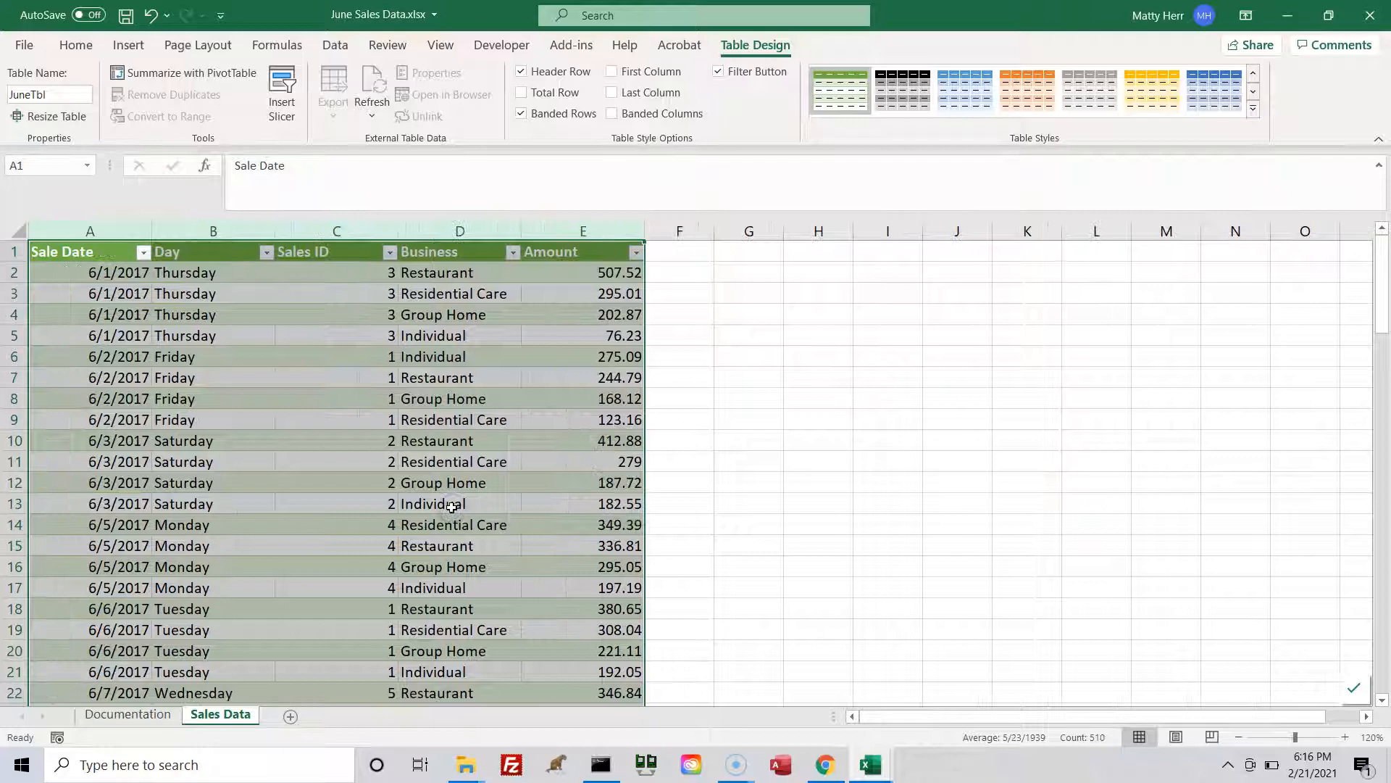
- Check step 6 in the Chrome textbook for the Amount column's number format, and return to June Sales Data.xlsx in Excel
{"action": "left_click", "coordinate": [832, 772]}
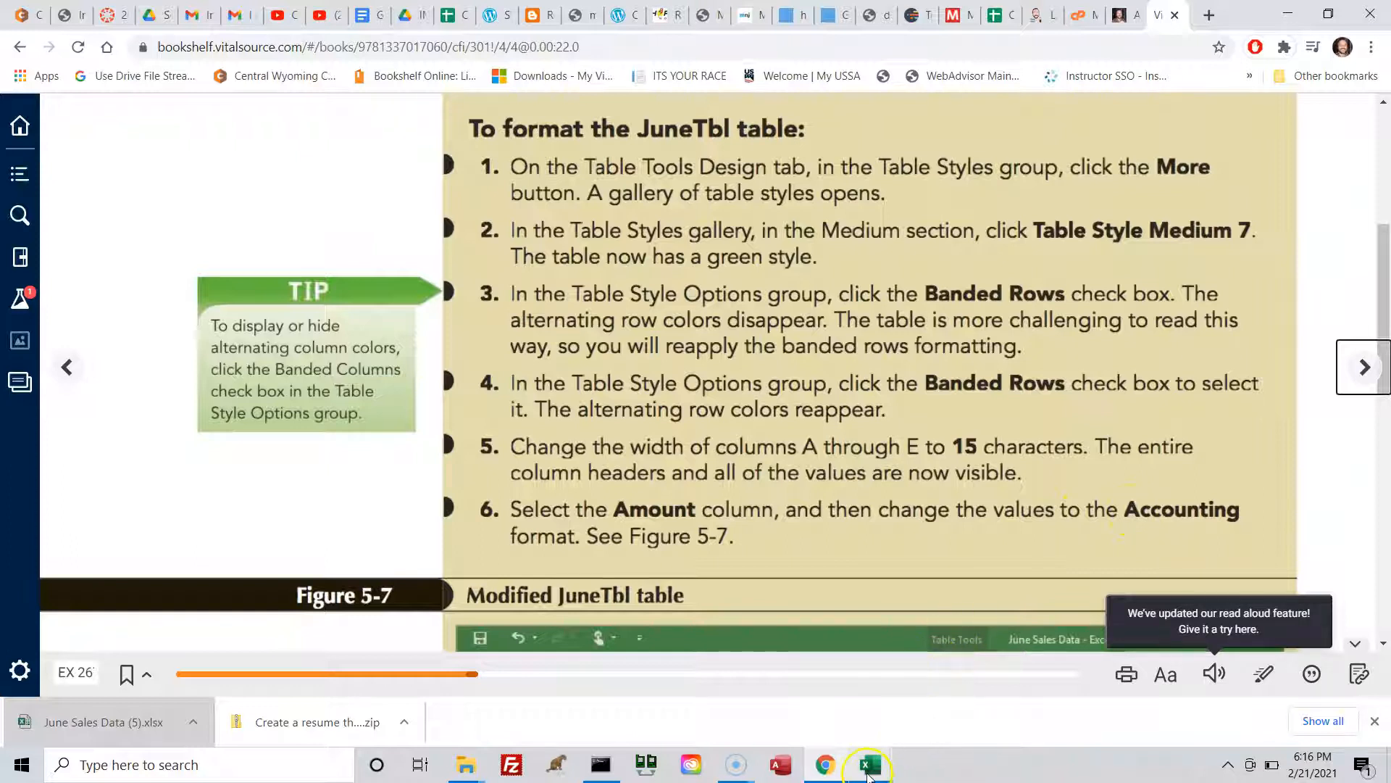
{"action": "mouse_move", "coordinate": [868, 774]}
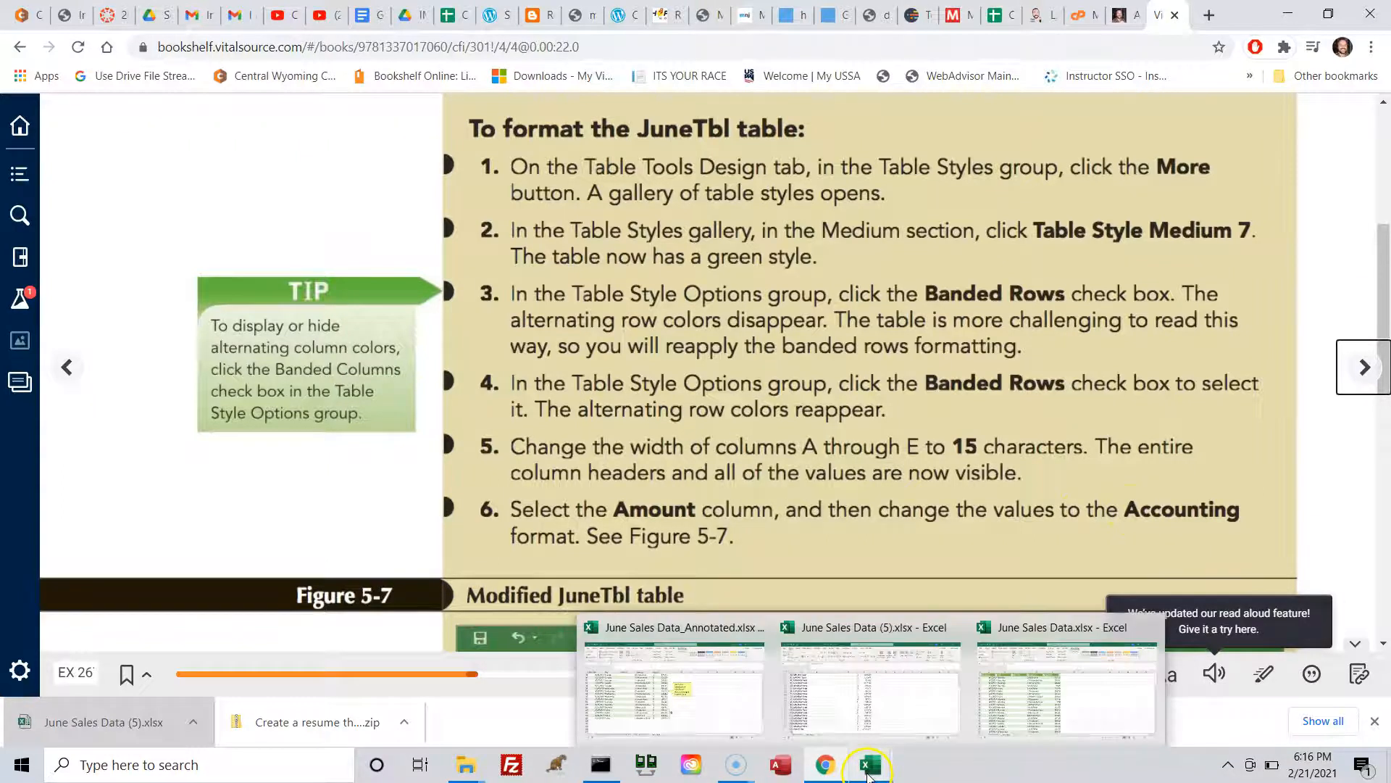
{"action": "left_click", "coordinate": [991, 717]}
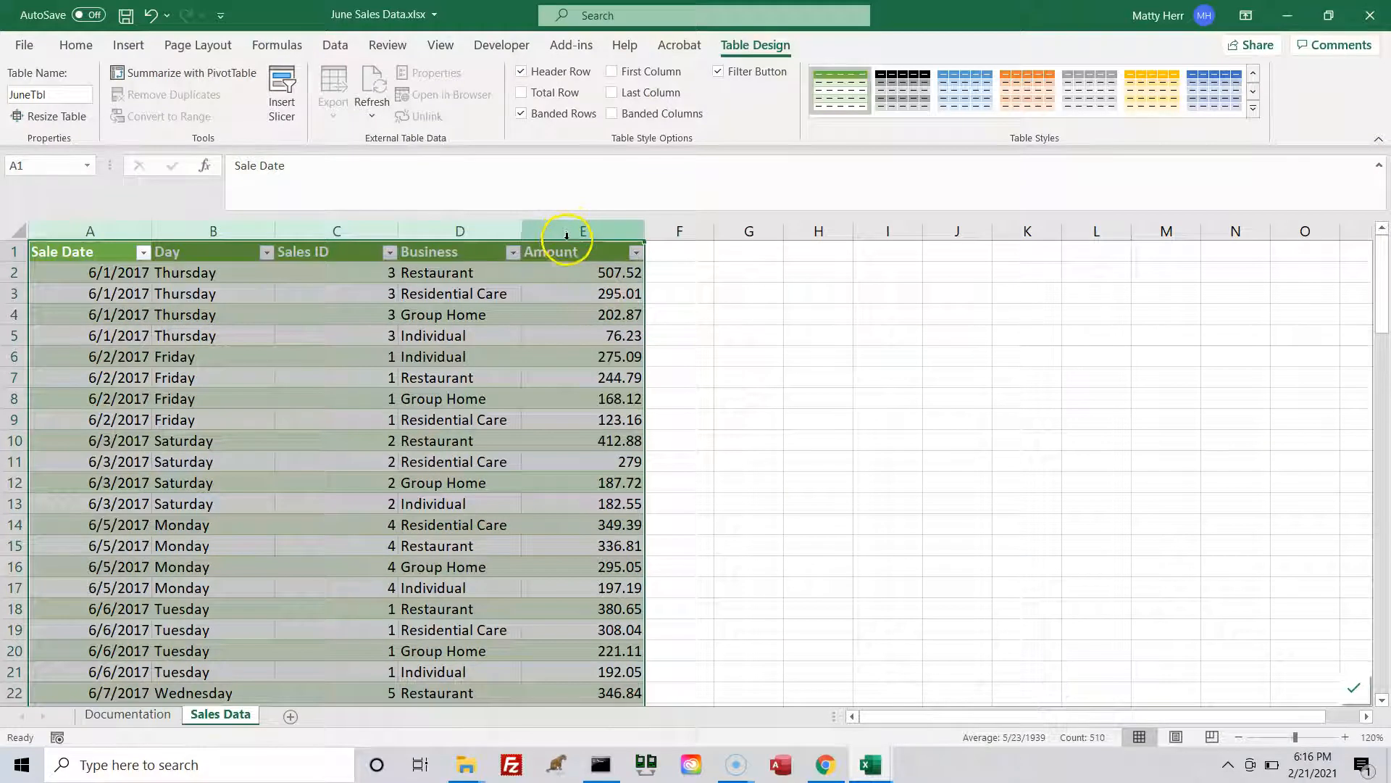
- Format the Amount values in column E with the Accounting number format
{"action": "left_click", "coordinate": [567, 234]}
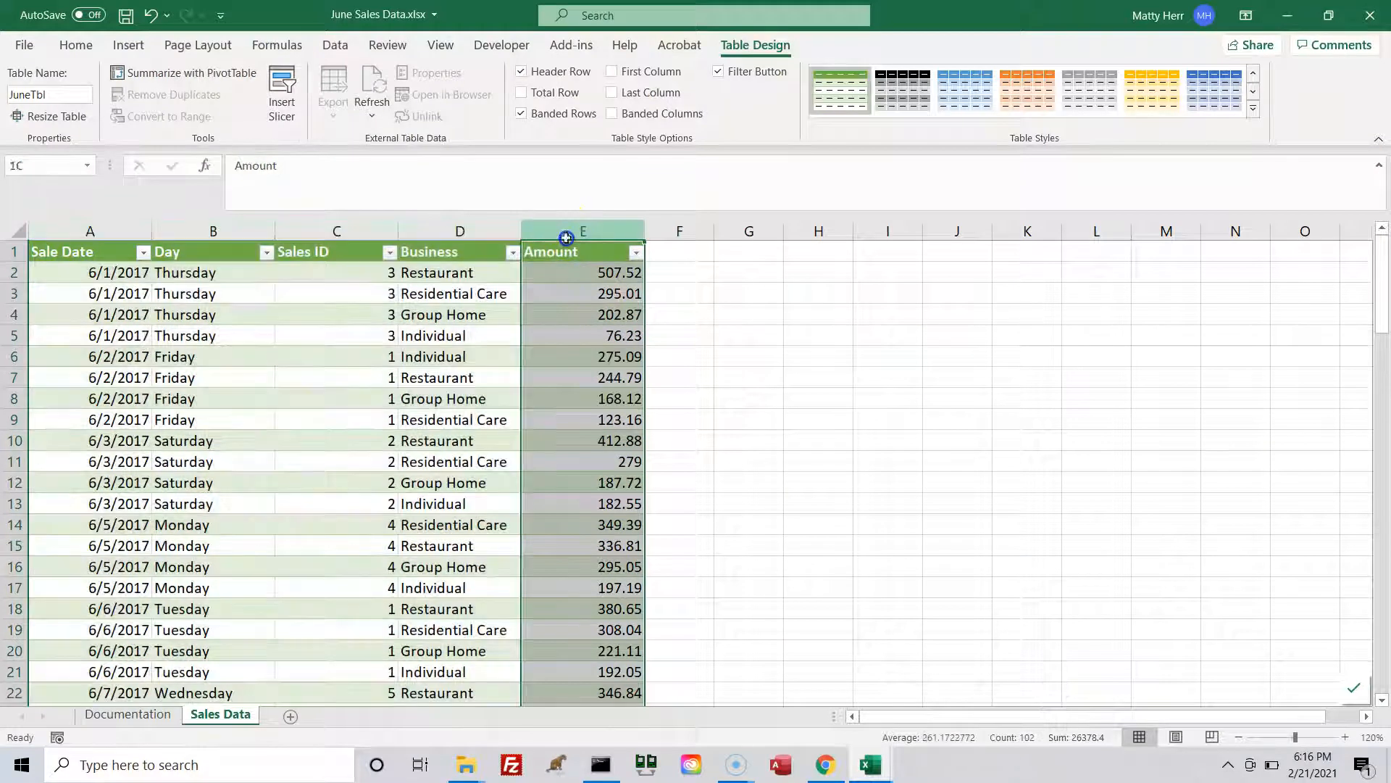
{"action": "left_click", "coordinate": [75, 48]}
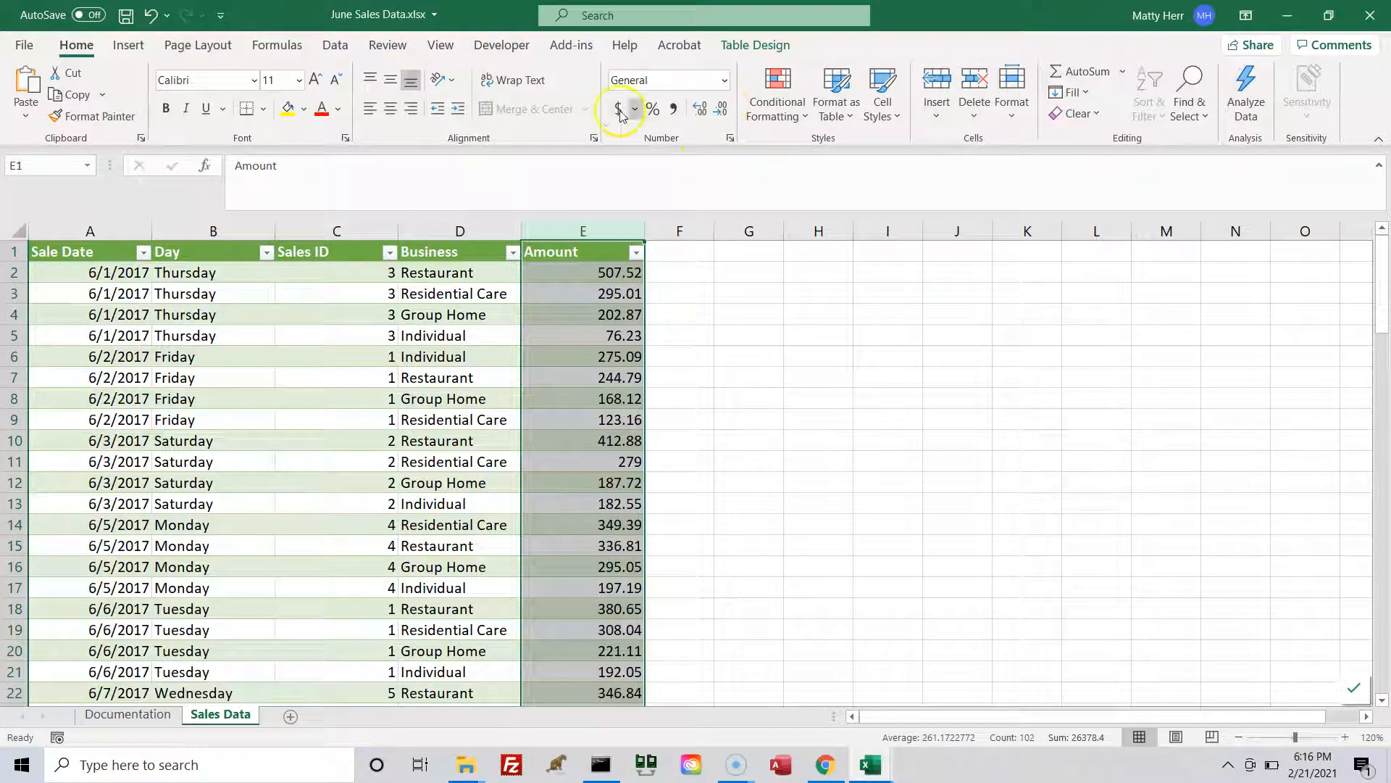
{"action": "left_click", "coordinate": [724, 81]}
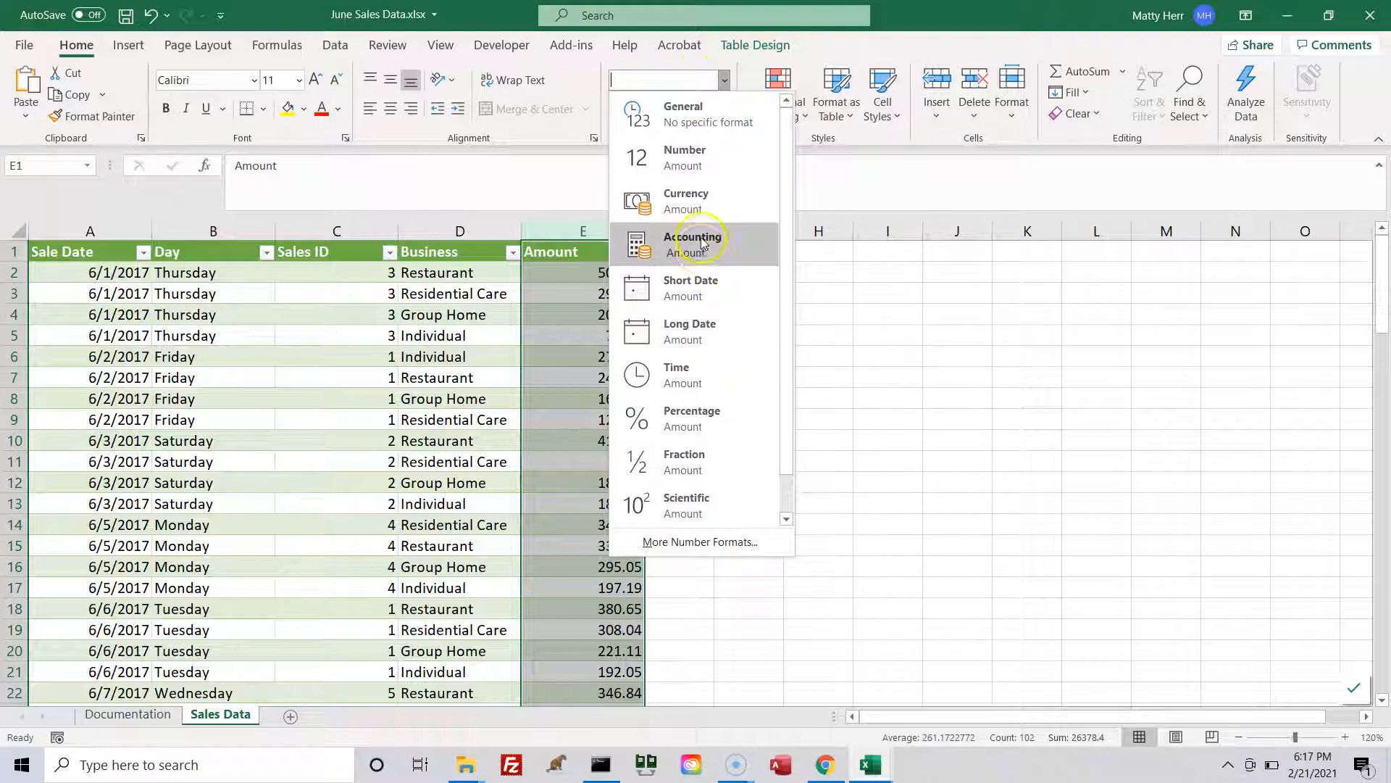
{"action": "left_click", "coordinate": [724, 68]}
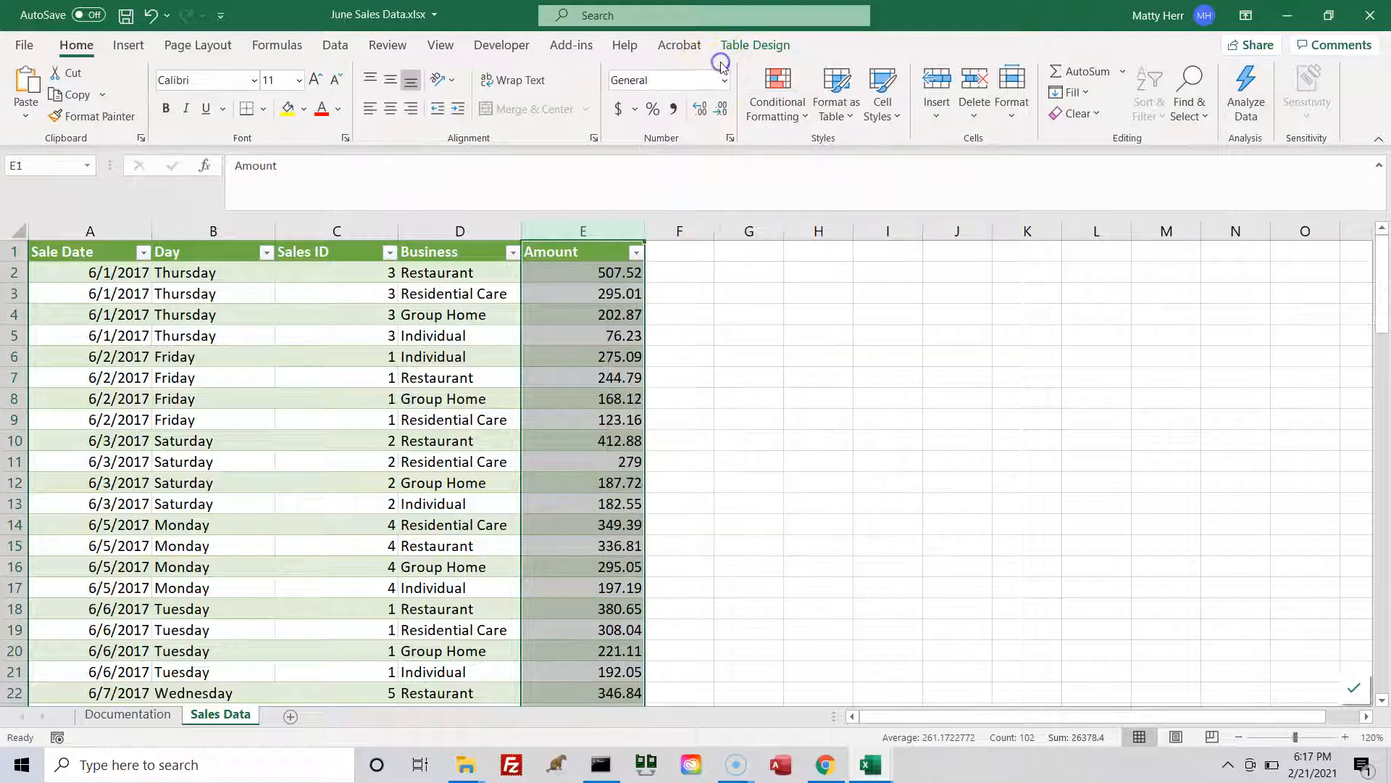
{"action": "left_click", "coordinate": [618, 112]}
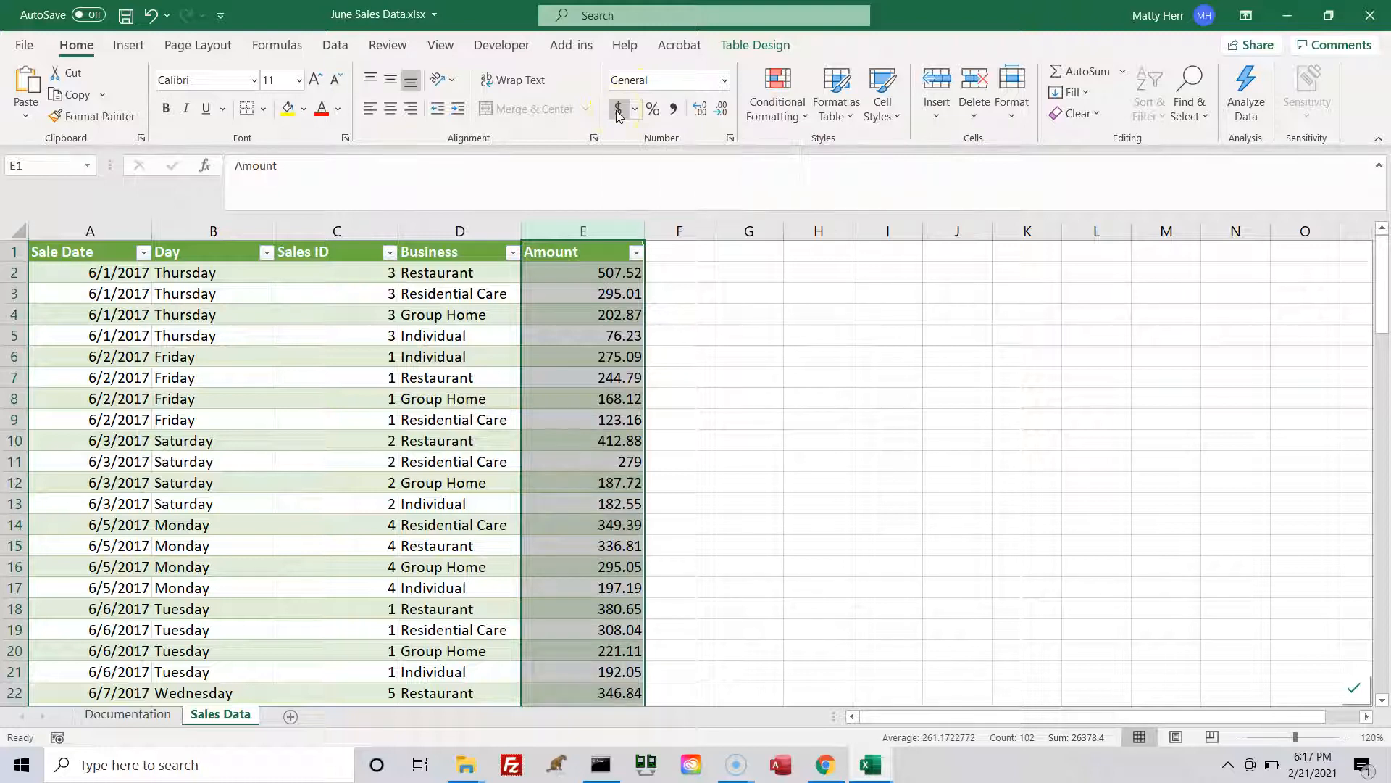
{"action": "left_click", "coordinate": [619, 113]}
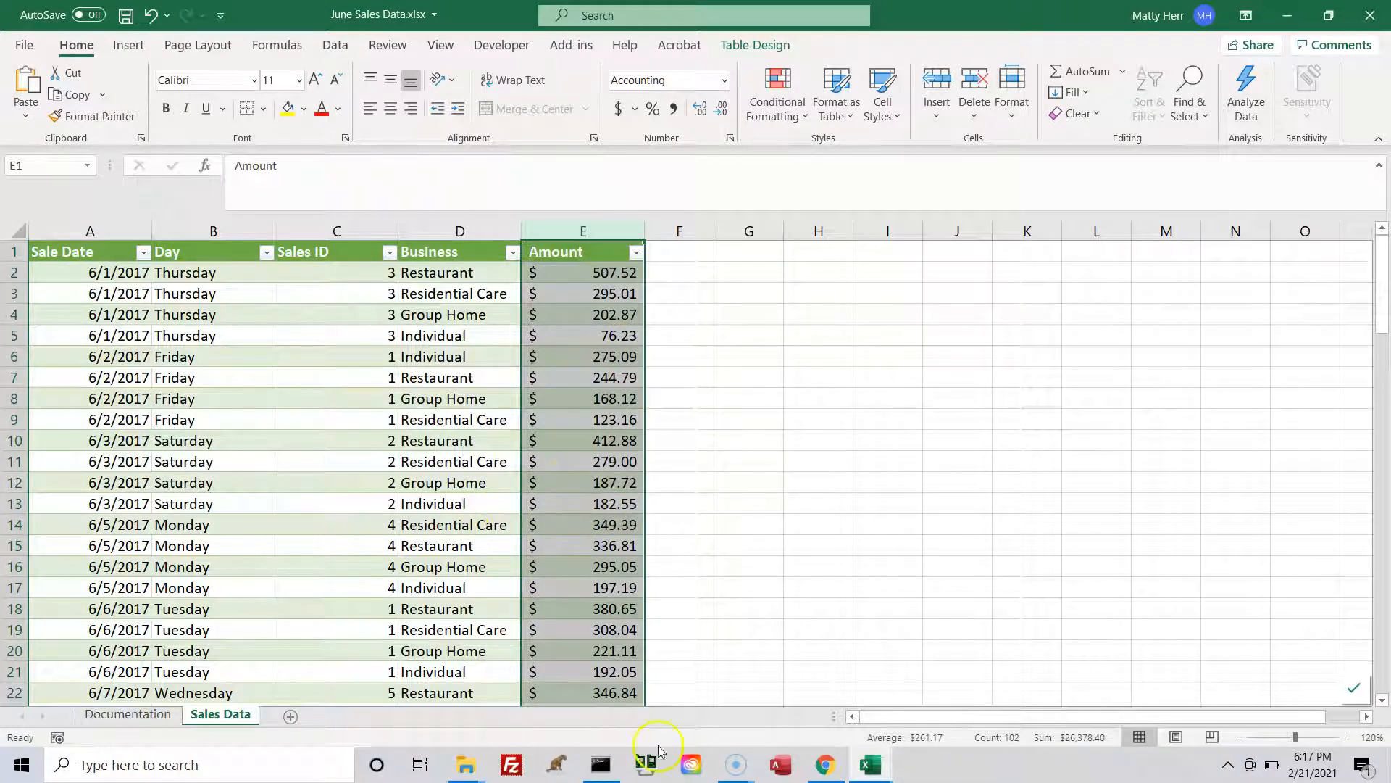
- Switch to the textbook in Chrome and review Figure 5-7, step 7, and the introduction to maintaining data in an Excel table
{"action": "left_click", "coordinate": [833, 767]}
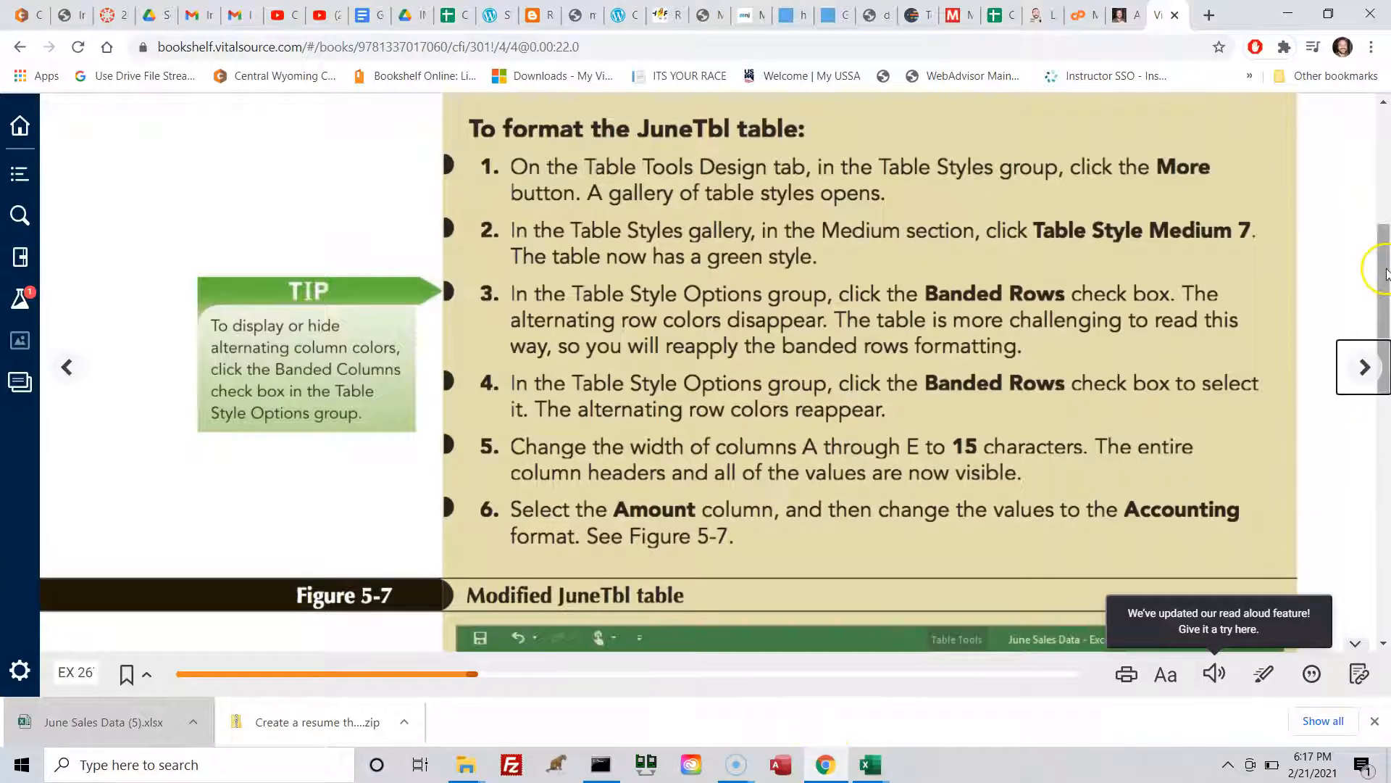
{"action": "left_click_drag", "start_coordinate": [1385, 272], "coordinate": [1384, 423]}
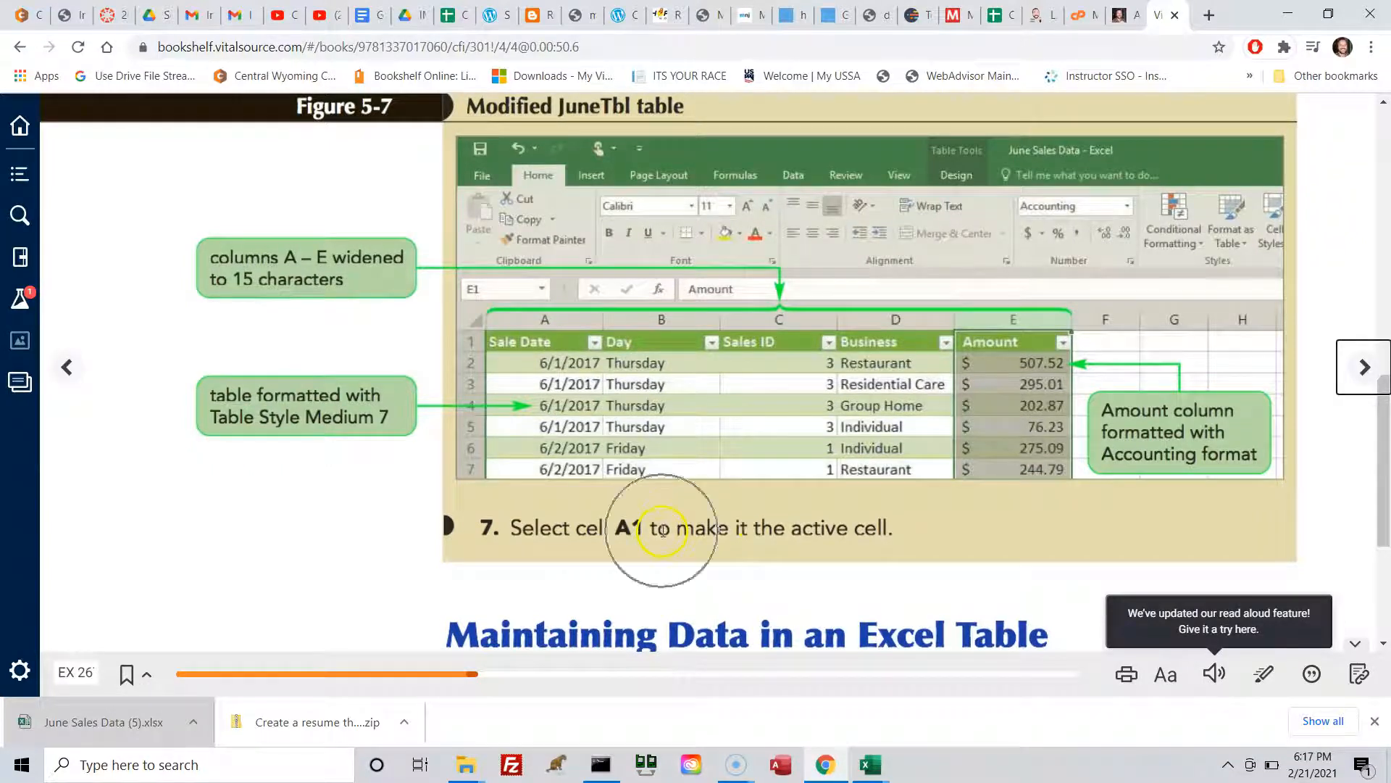
{"action": "left_click_drag", "start_coordinate": [1385, 453], "coordinate": [1386, 544]}
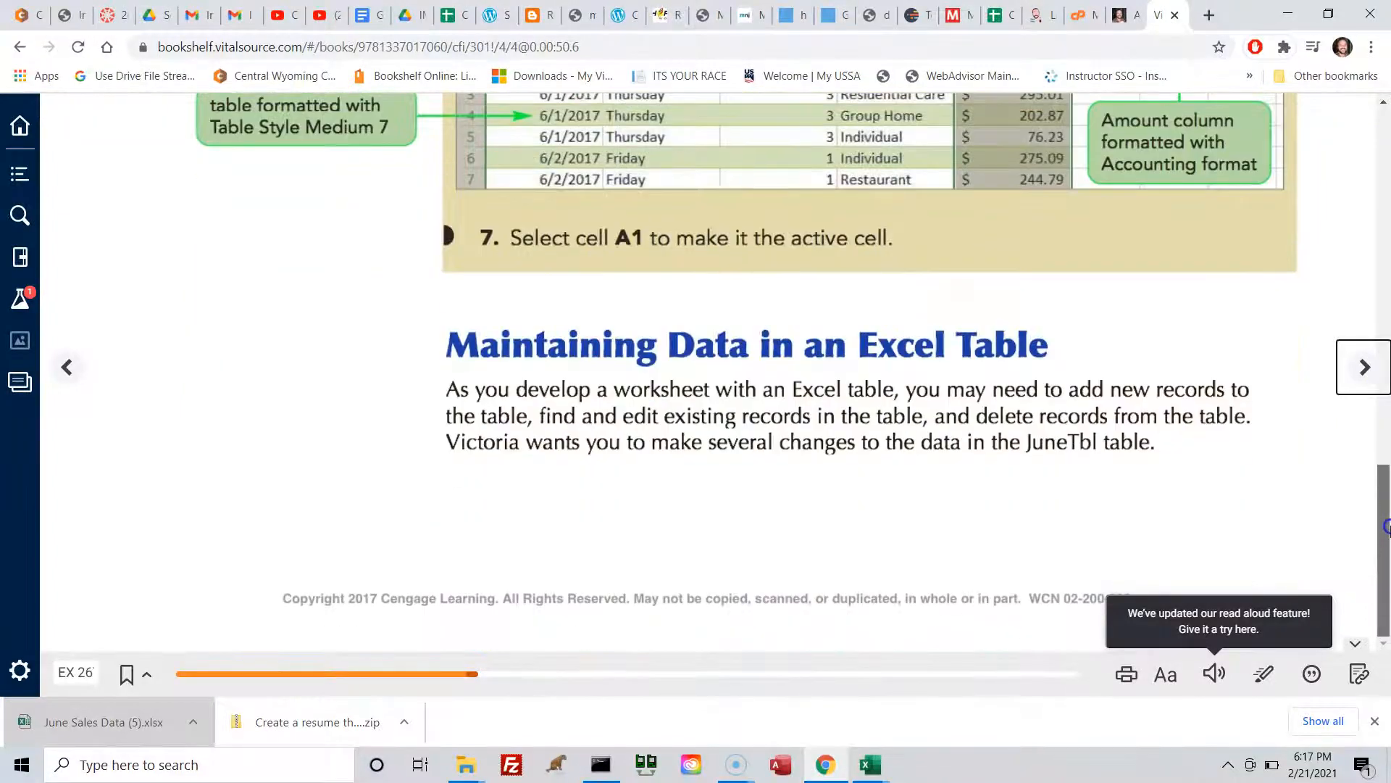
- Go to the next textbook page and read steps 1 to 3 and Figure 5-8 on adding records to JuneTbl
{"action": "left_click", "coordinate": [1364, 369]}
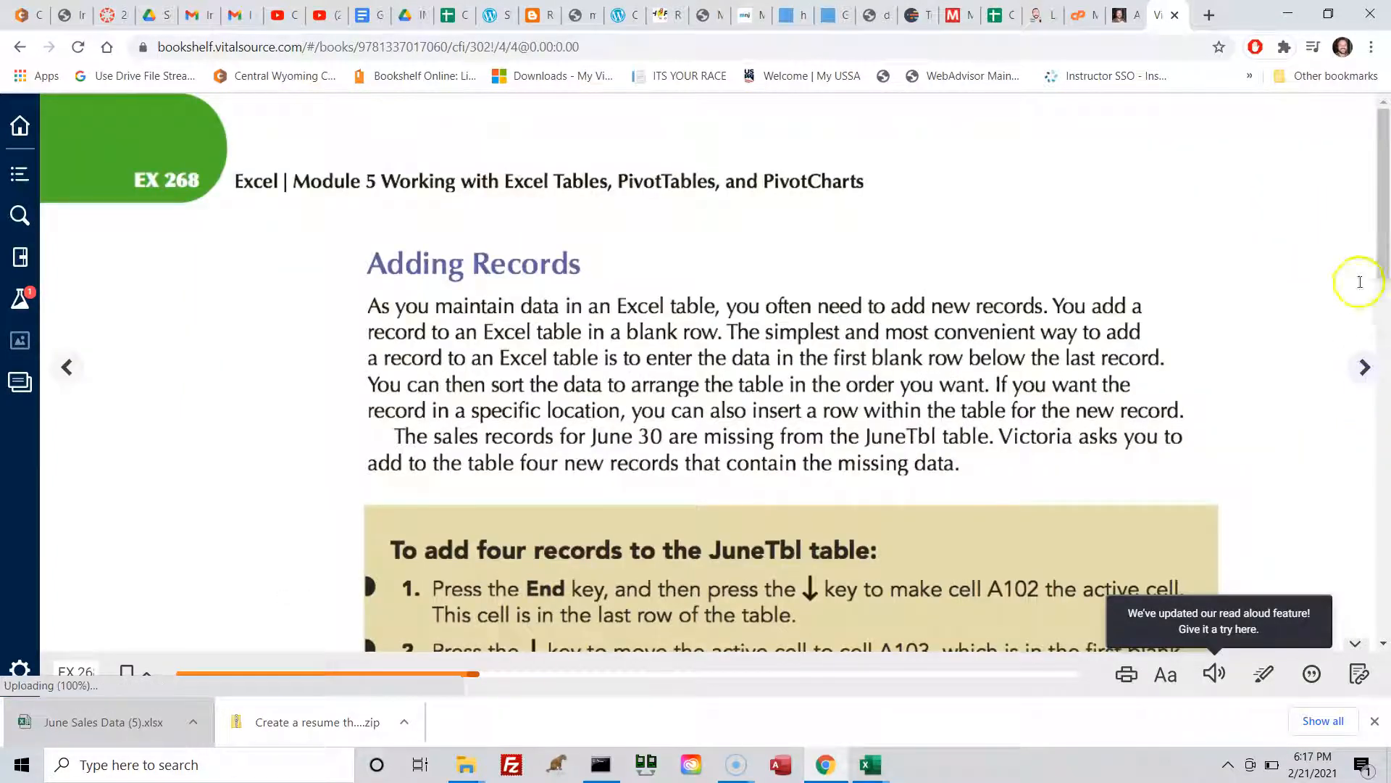
{"action": "left_click_drag", "start_coordinate": [1385, 232], "coordinate": [1386, 355]}
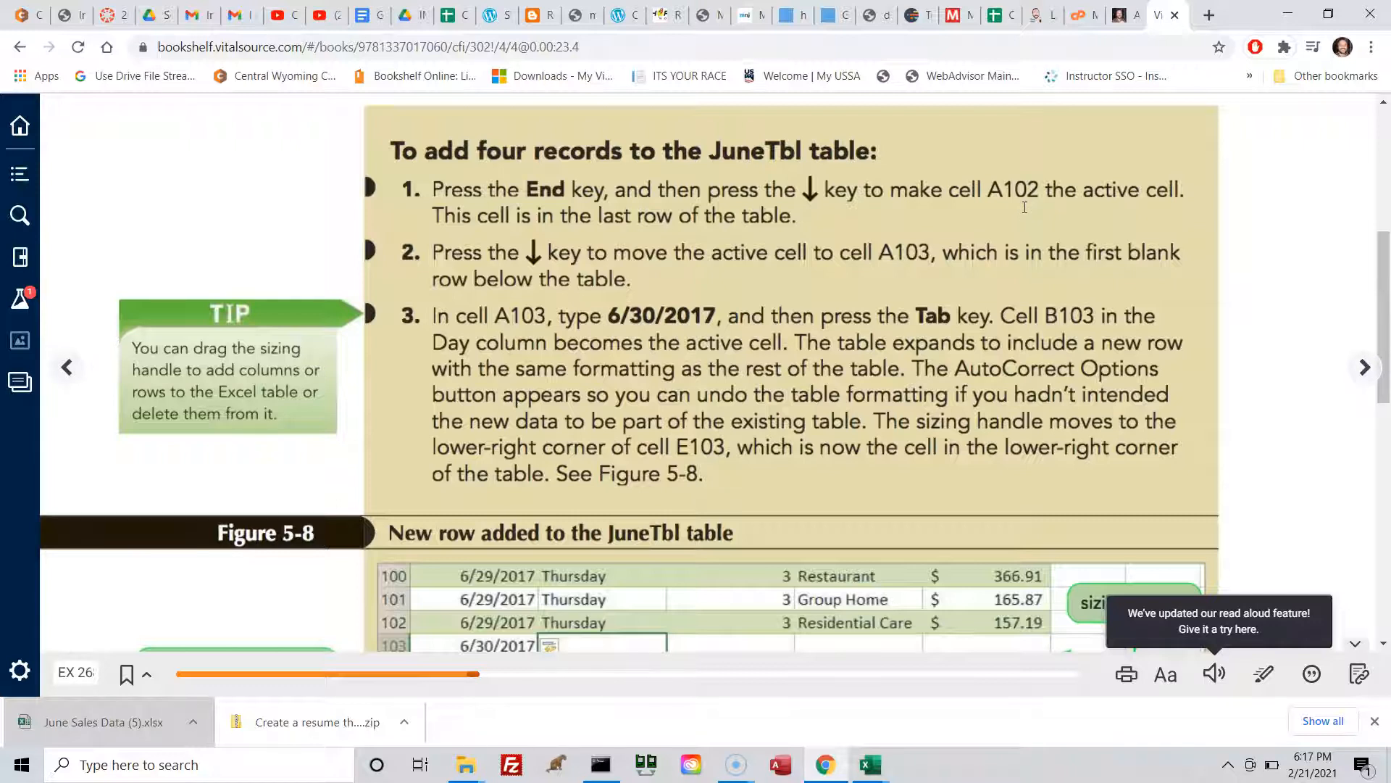
{"action": "left_click", "coordinate": [972, 203]}
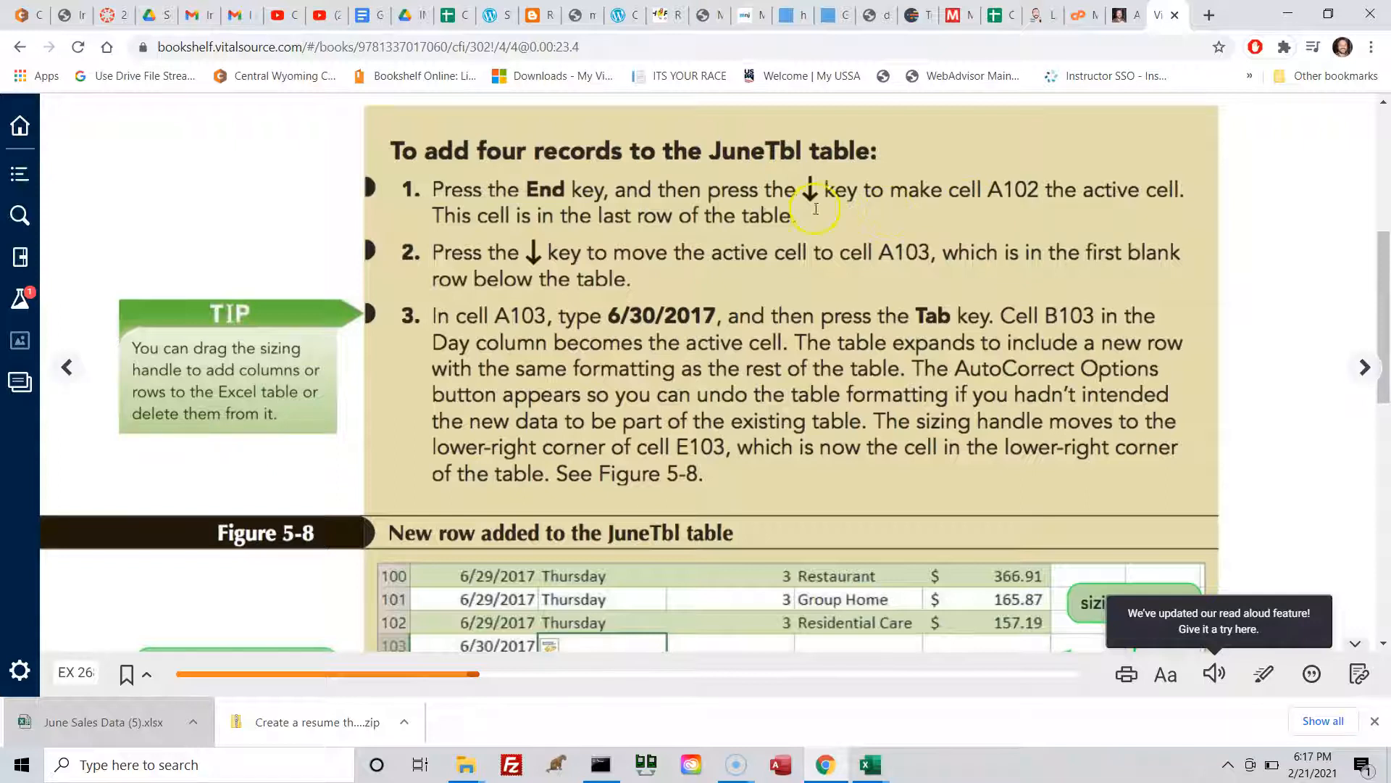
{"action": "left_click", "coordinate": [742, 215]}
{"action": "left_click", "coordinate": [742, 216]}
{"action": "left_click", "coordinate": [742, 215]}
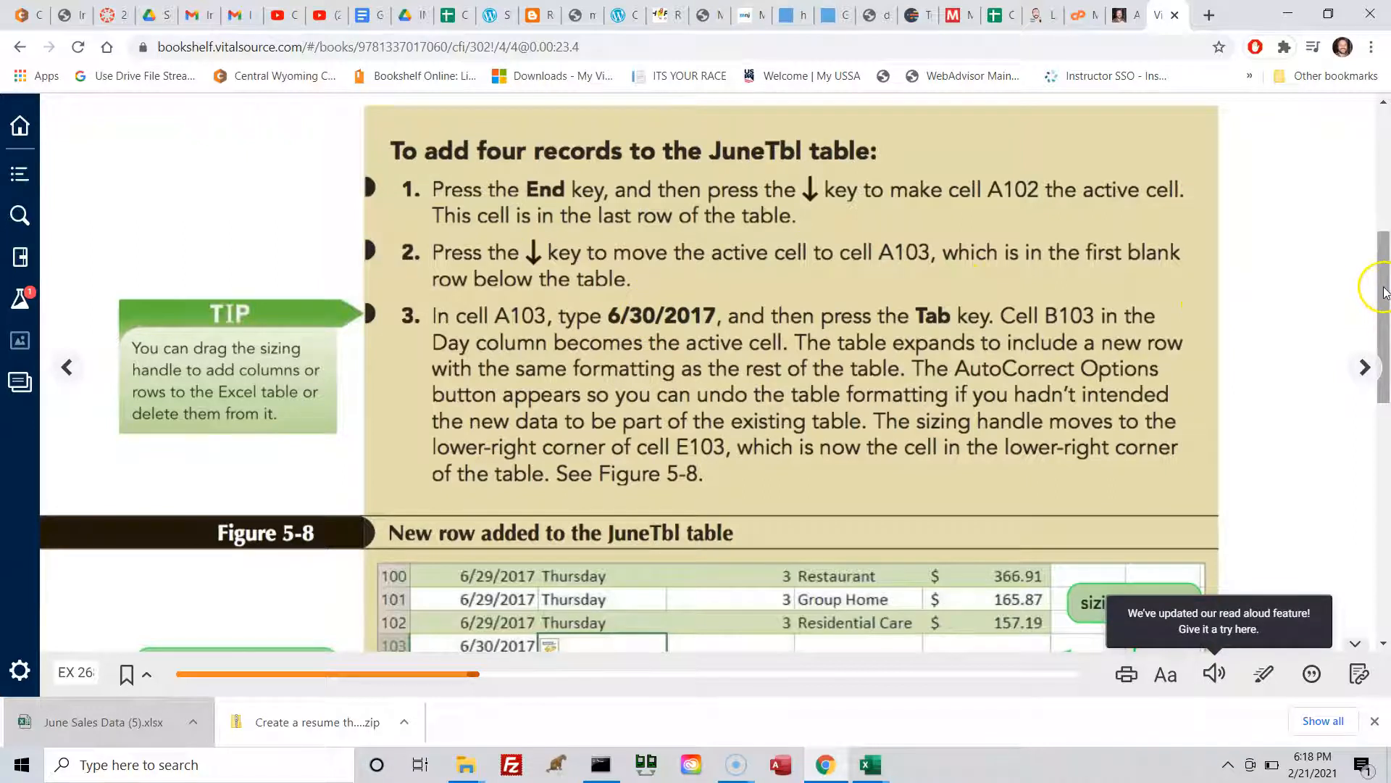
{"action": "mouse_move", "coordinate": [1384, 300]}
{"action": "left_mouse_down"}
{"action": "mouse_move", "coordinate": [1384, 362]}
{"action": "mouse_move", "coordinate": [1382, 328]}
{"action": "left_mouse_up"}
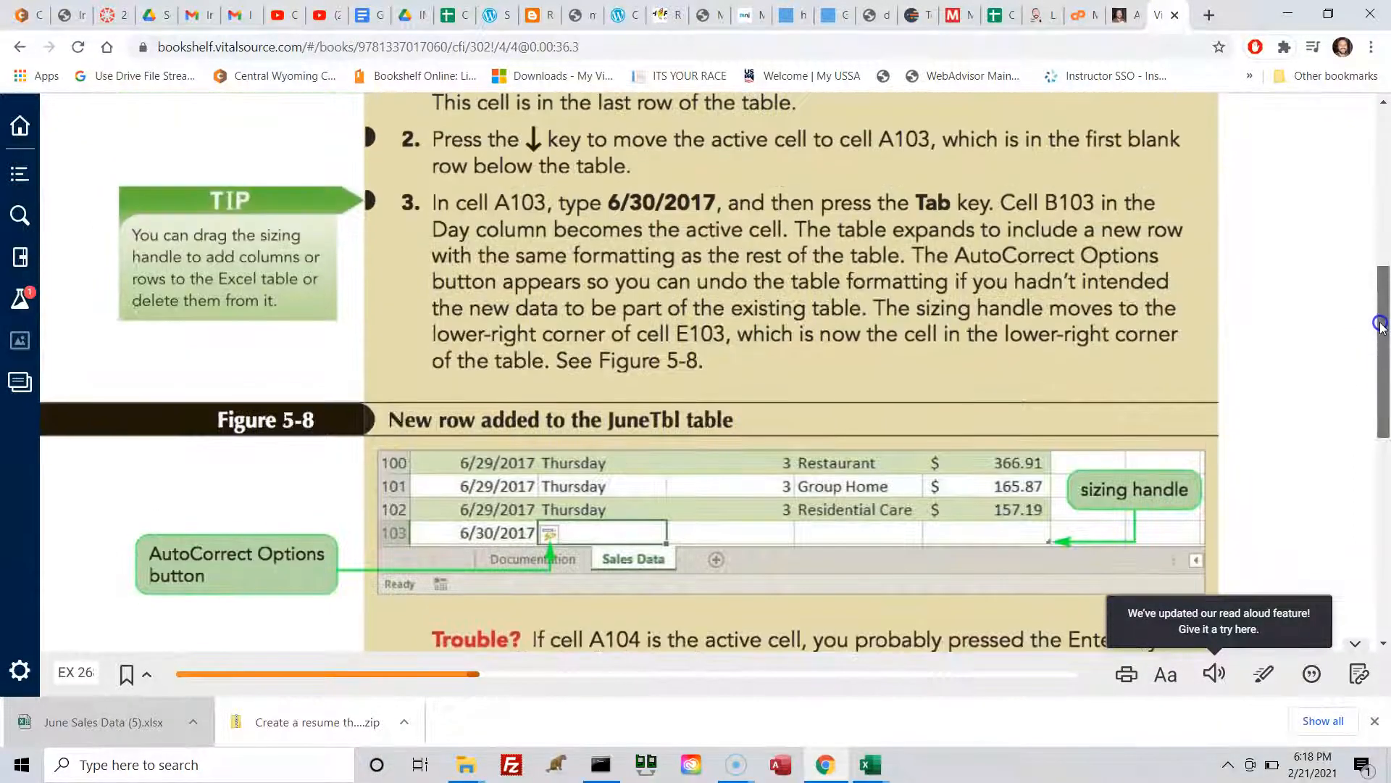
- Switch to June Sales Data.xlsx in Excel and enter 6/30/2017 in cell A103, the first blank row below the table
{"action": "left_click", "coordinate": [871, 768]}
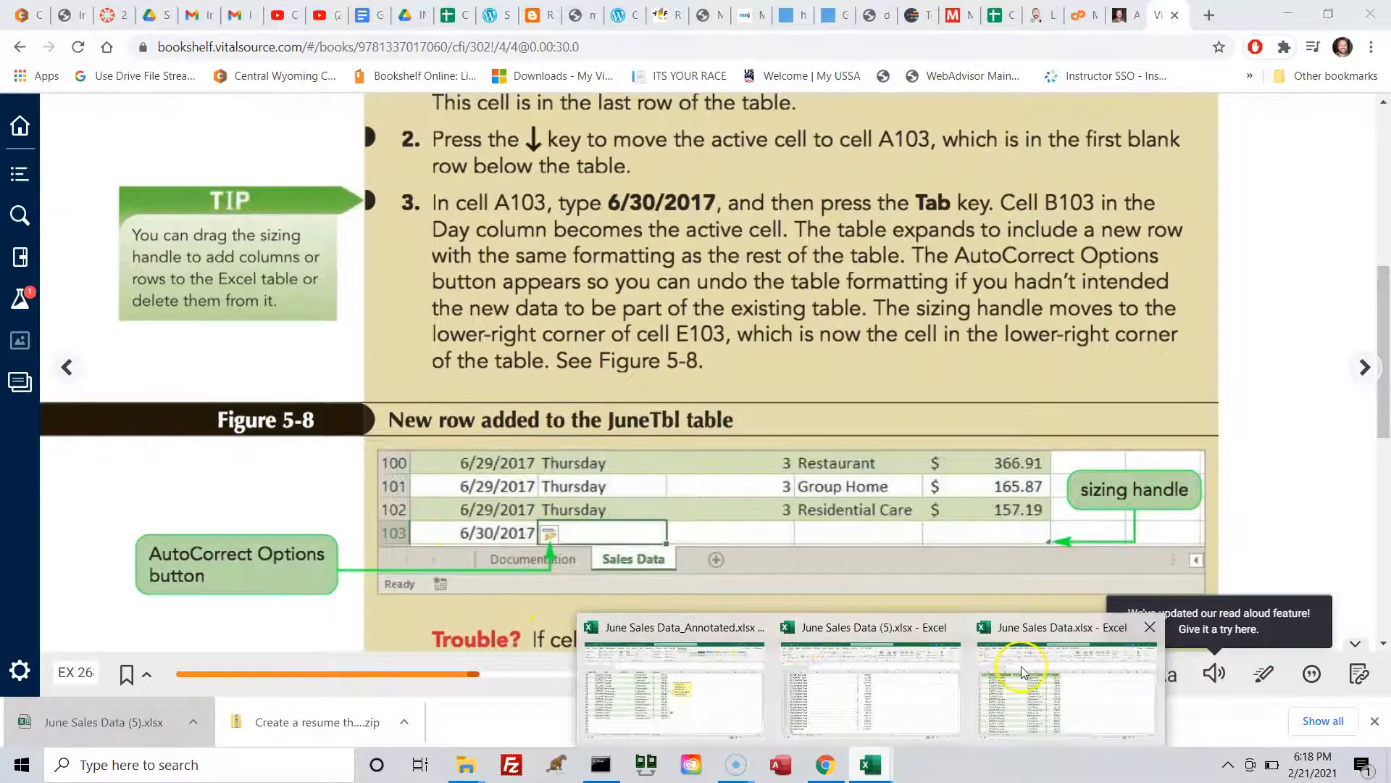
{"action": "left_click", "coordinate": [1024, 672]}
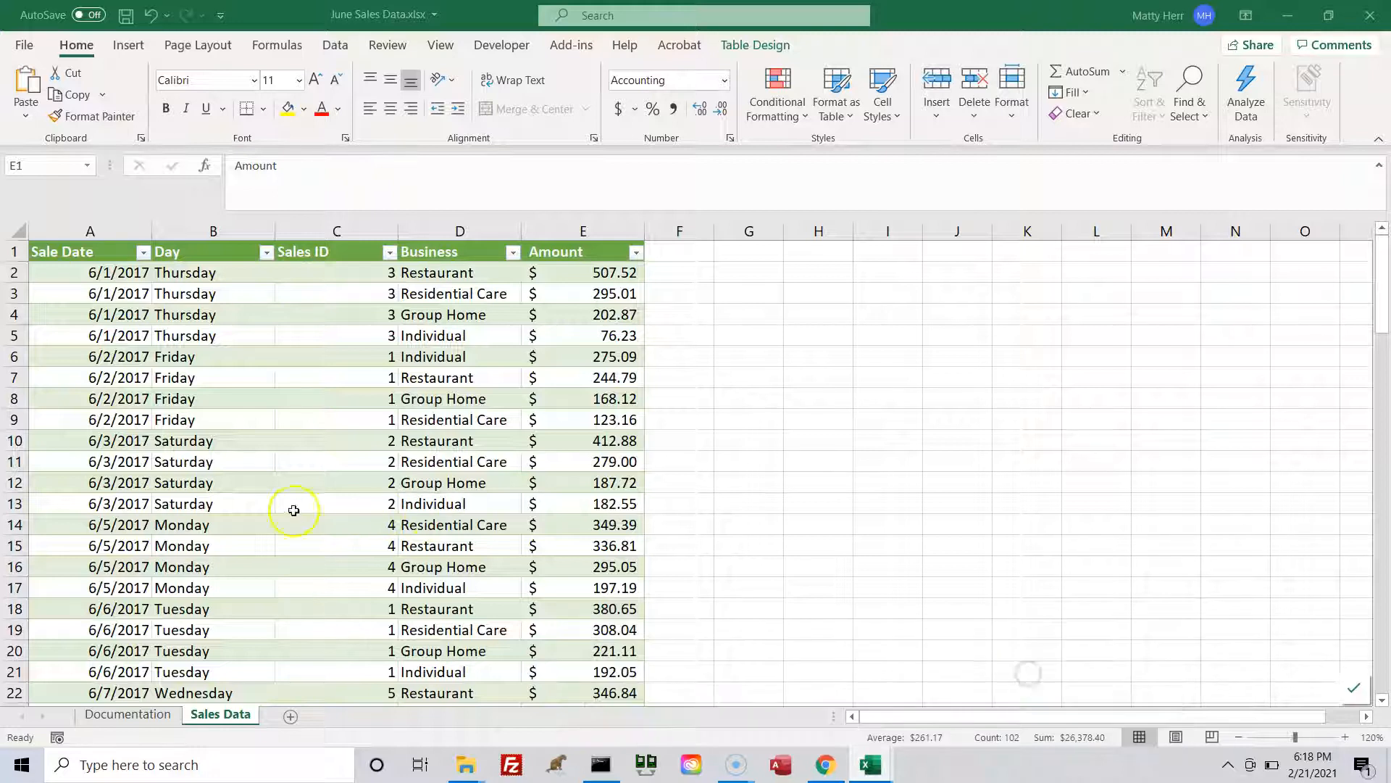
{"action": "left_click", "coordinate": [163, 647]}
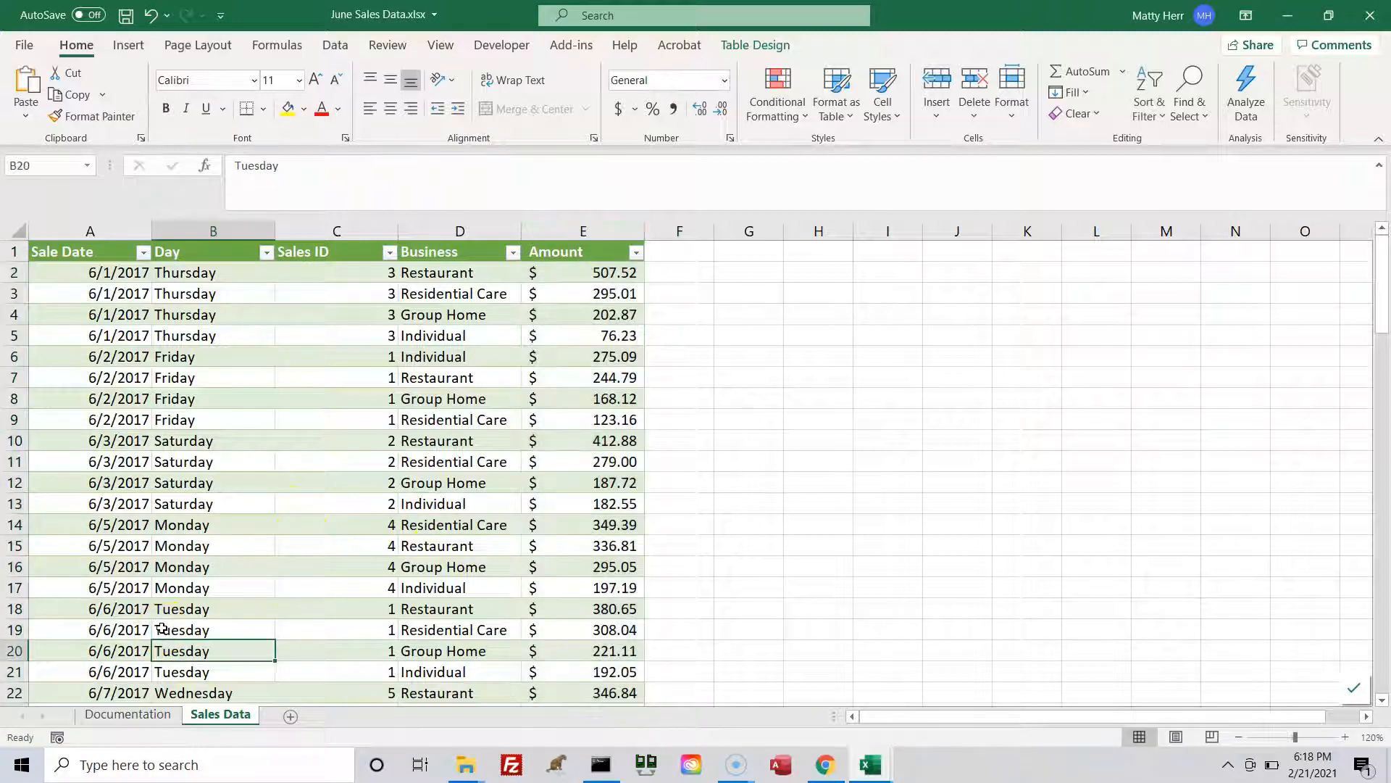
{"action": "key", "text": "Down"}
{"action": "key", "text": "Down"}
{"action": "key", "text": "Down"}
{"action": "key", "text": "Down"}
{"action": "key", "text": "Down"}
{"action": "key", "text": "Down"}
{"action": "key", "text": "Down"}
{"action": "key", "text": "Down"}
{"action": "key", "text": "Down"}
{"action": "key", "text": "Down"}
{"action": "key", "text": "Down"}
{"action": "key", "text": "Down"}
{"action": "key", "text": "Down"}
{"action": "key", "text": "Down"}
{"action": "key", "text": "Down"}
{"action": "key", "text": "Down"}
{"action": "key", "text": "Down"}
{"action": "key", "text": "Down"}
{"action": "key", "text": "Down"}
{"action": "key", "text": "Down"}
{"action": "key", "text": "Down"}
{"action": "key", "text": "Down"}
{"action": "key", "text": "Down"}
{"action": "key", "text": "Down"}
{"action": "key", "text": "Down"}
{"action": "key", "text": "Down"}
{"action": "key", "text": "Down"}
{"action": "key", "text": "Down"}
{"action": "key", "text": "Down"}
{"action": "key", "text": "Down"}
{"action": "key", "text": "Down"}
{"action": "key", "text": "Down"}
{"action": "key", "text": "Down"}
{"action": "key", "text": "Down"}
{"action": "key", "text": "Down"}
{"action": "key", "text": "Down"}
{"action": "key", "text": "Down"}
{"action": "key", "text": "Down"}
{"action": "key", "text": "Down"}
{"action": "key", "text": "Down"}
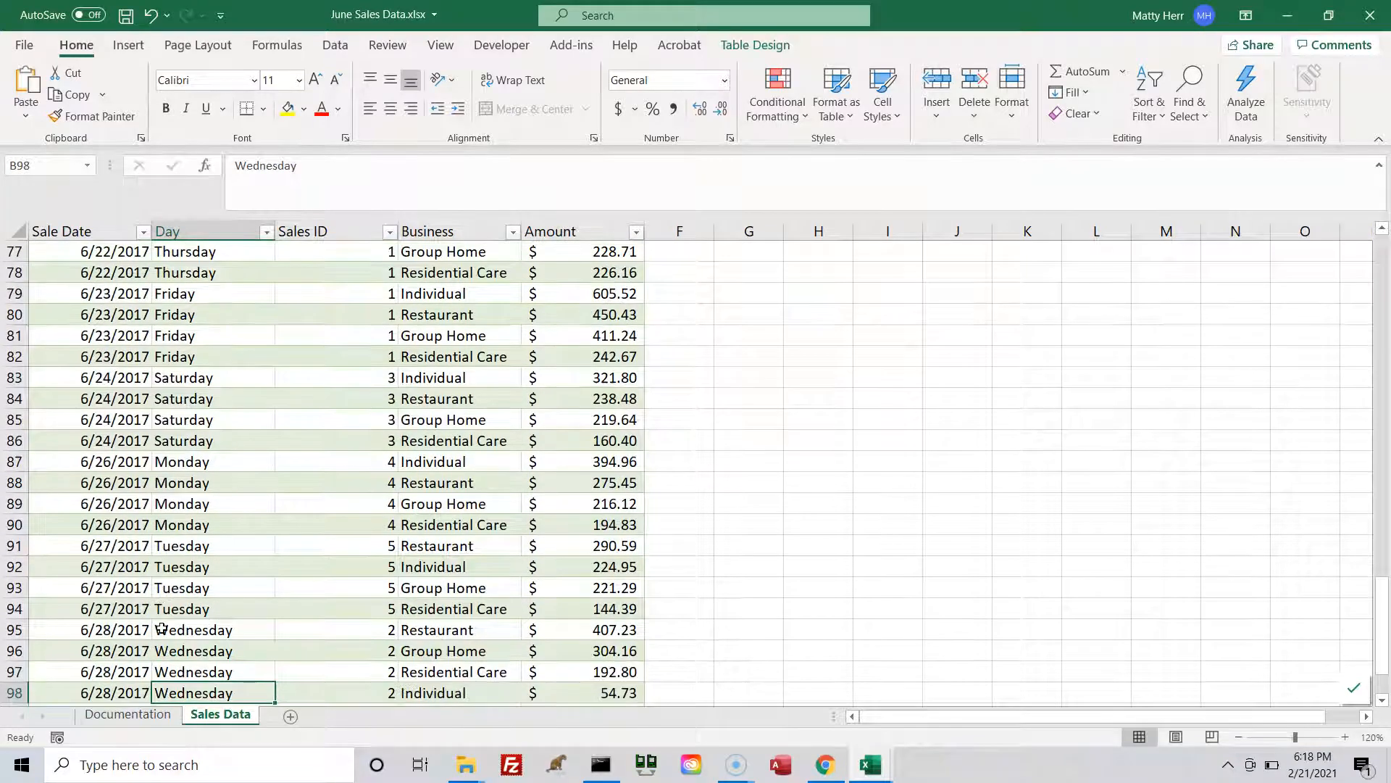
{"action": "key", "text": "Down"}
{"action": "key", "text": "Down"}
{"action": "key", "text": "Down"}
{"action": "key", "text": "Down"}
{"action": "key", "text": "Down"}
{"action": "key", "text": "Down"}
{"action": "key", "text": "Down"}
{"action": "key", "text": "Down"}
{"action": "key", "text": "Down"}
{"action": "key", "text": "Down"}
{"action": "key", "text": "Down"}
{"action": "key", "text": "Down"}
{"action": "key", "text": "Down"}
{"action": "key", "text": "Up"}
{"action": "key", "text": "Up"}
{"action": "key", "text": "Up"}
{"action": "key", "text": "Up"}
{"action": "key", "text": "Up"}
{"action": "key", "text": "Up"}
{"action": "key", "text": "Up"}
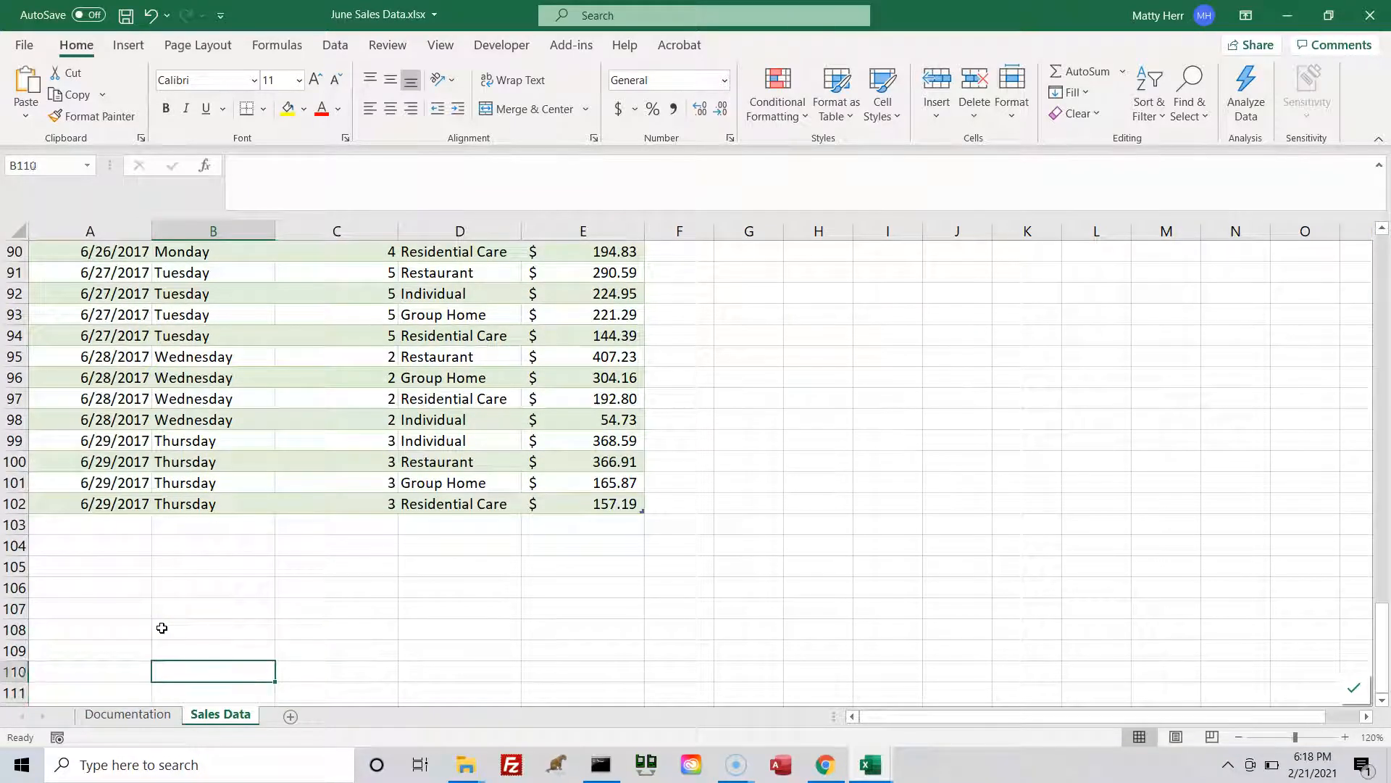
{"action": "key", "text": "Up"}
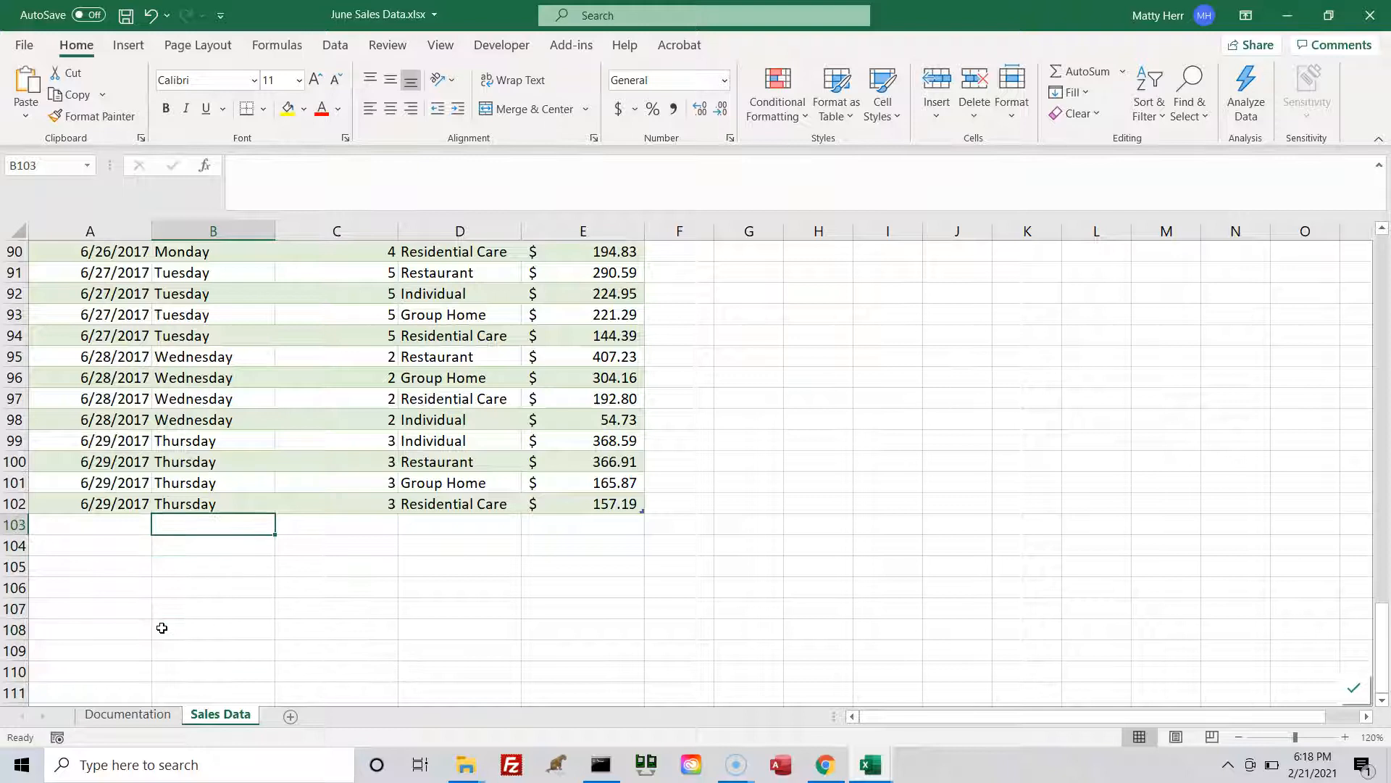
{"action": "left_click", "coordinate": [103, 531]}
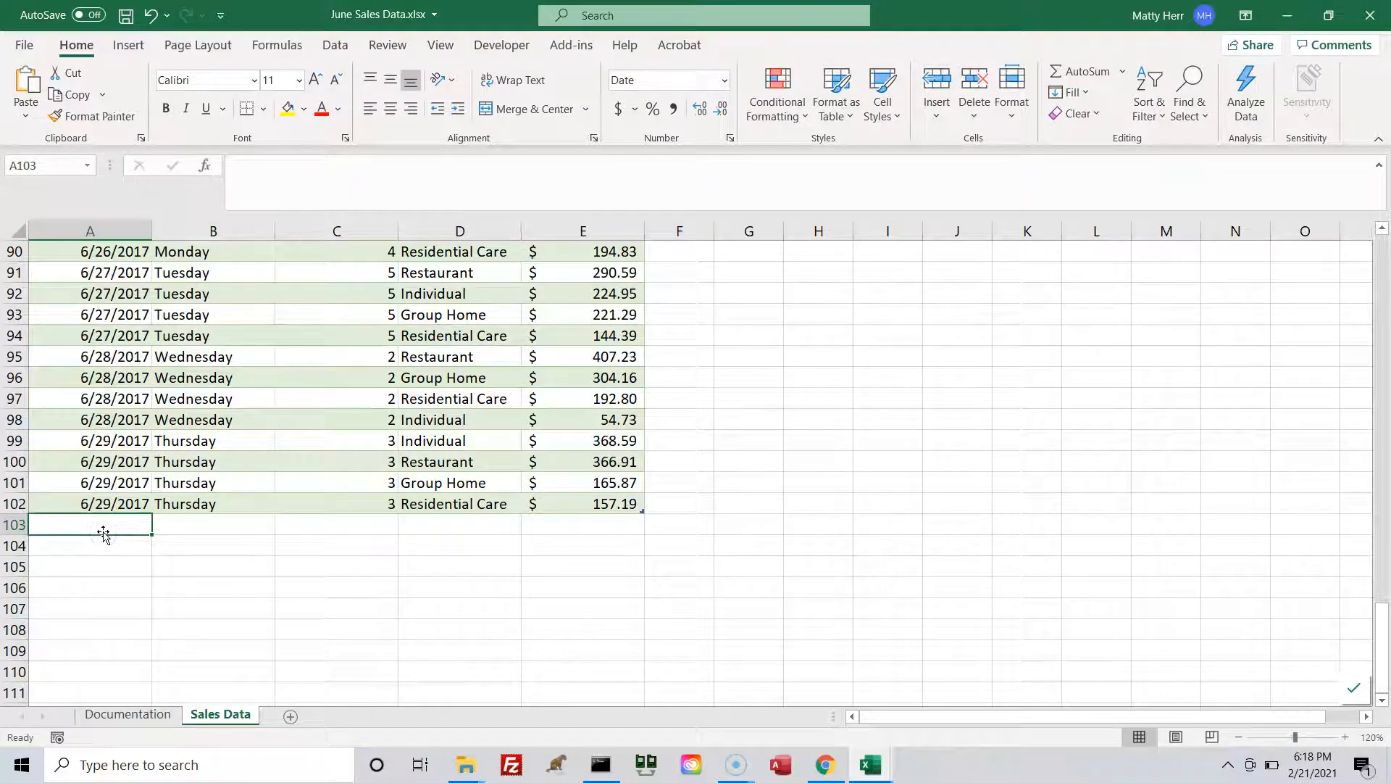
{"action": "type", "text": "6/30/2017"}
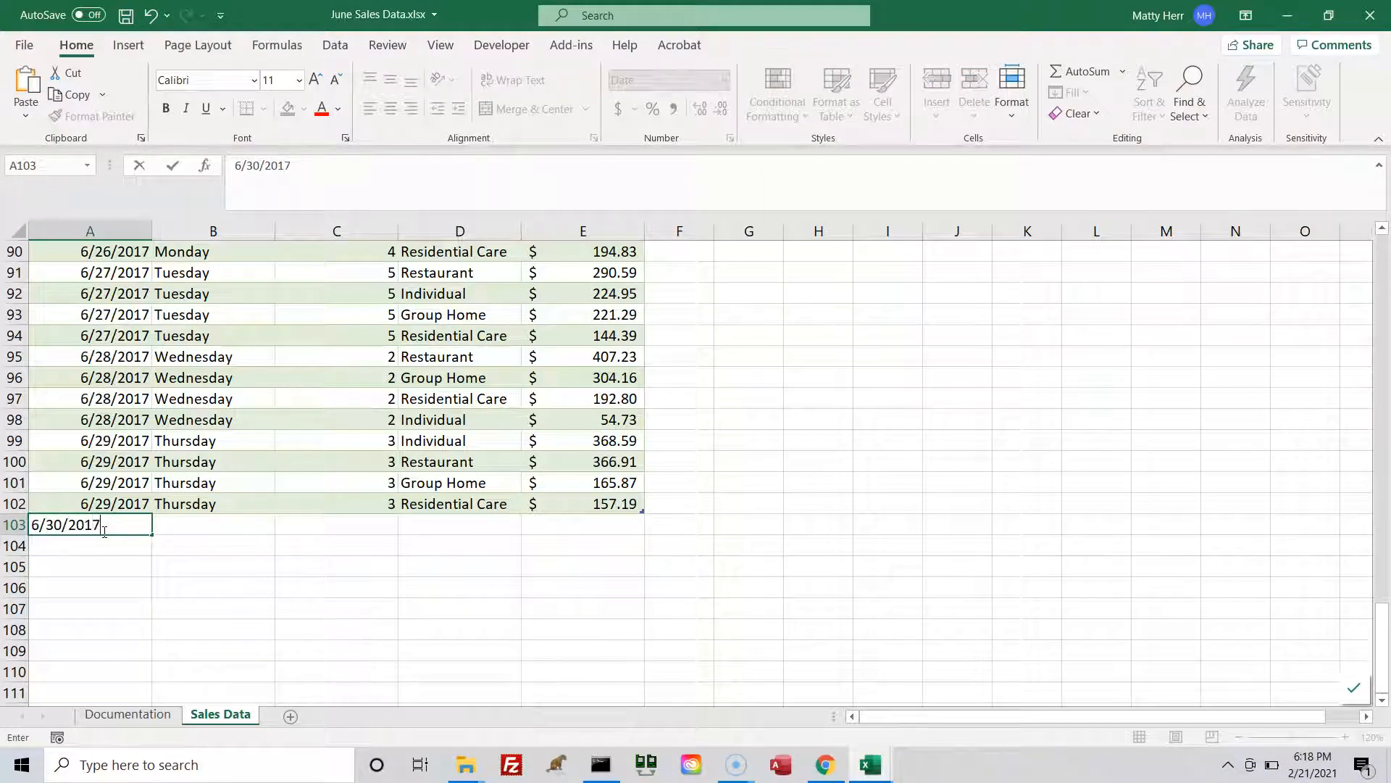
{"action": "key", "text": "Tab"}
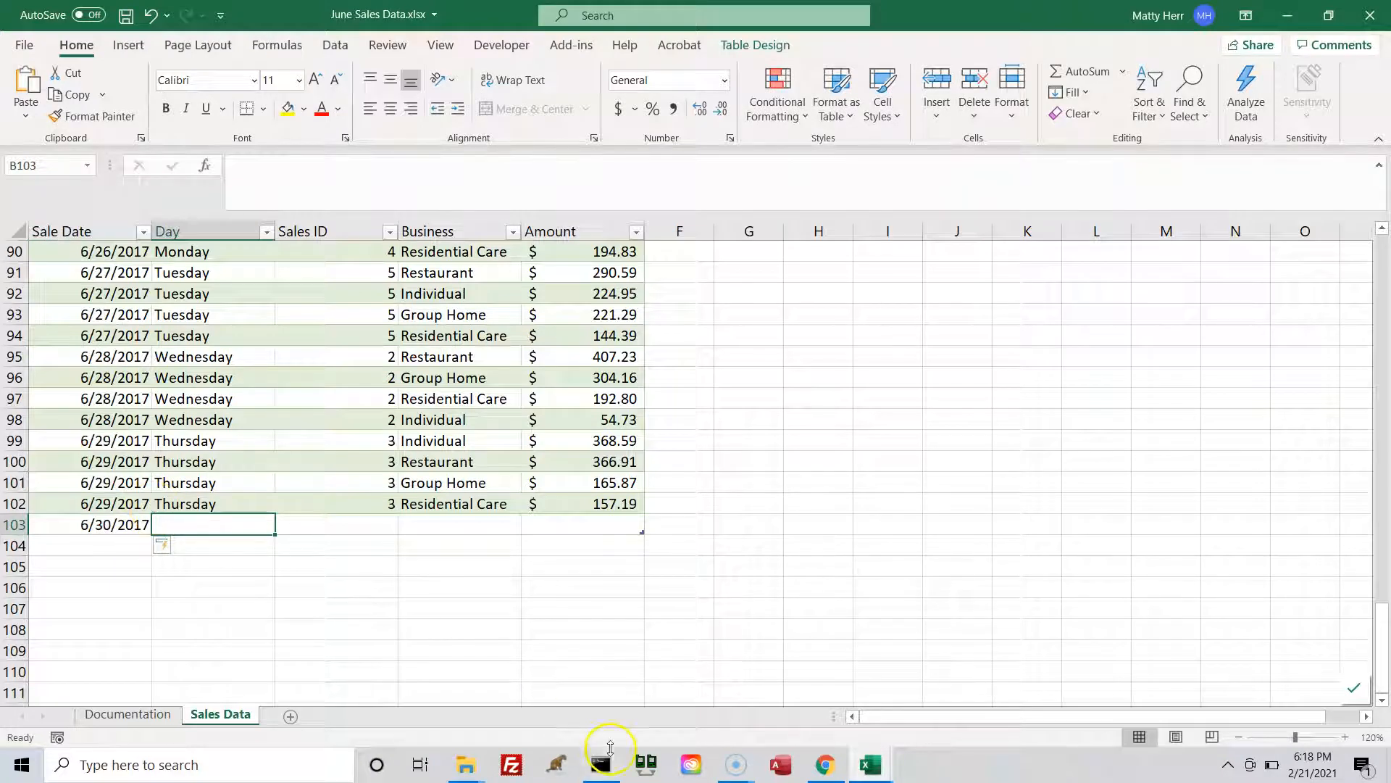
- Check Figure 5-8 in the Chrome textbook, and return to June Sales Data.xlsx in Excel to examine row 103's sizing handle at 180% zoom
{"action": "left_click", "coordinate": [827, 768]}
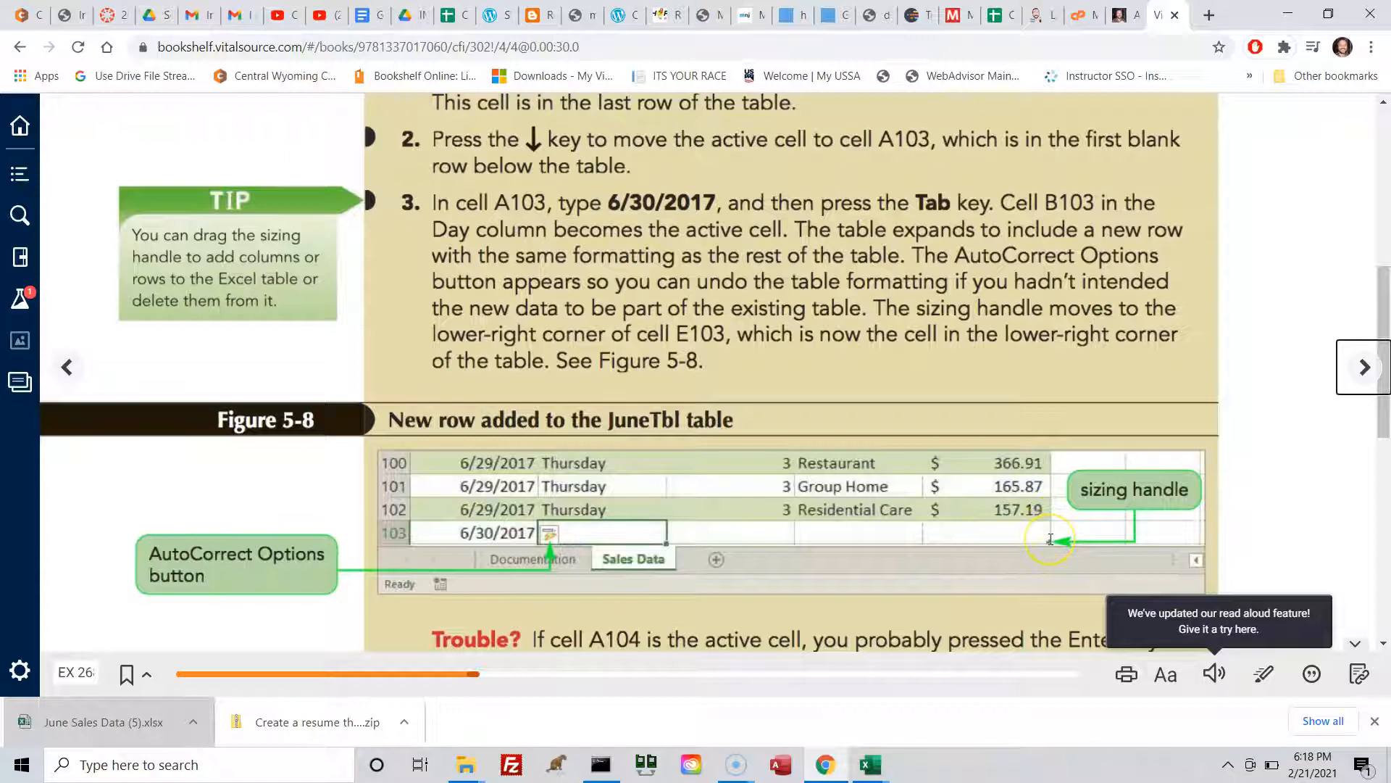
{"action": "left_click", "coordinate": [871, 770]}
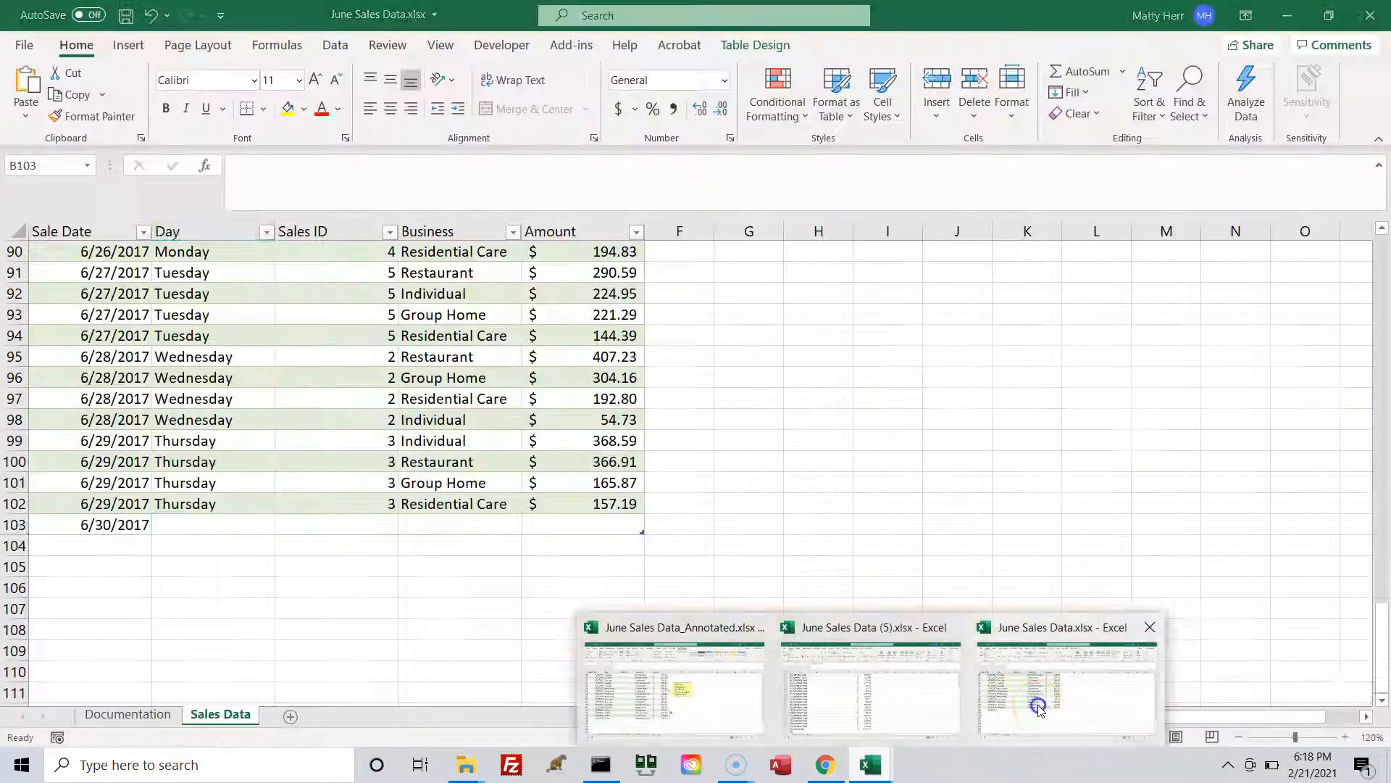
{"action": "left_click", "coordinate": [1037, 701]}
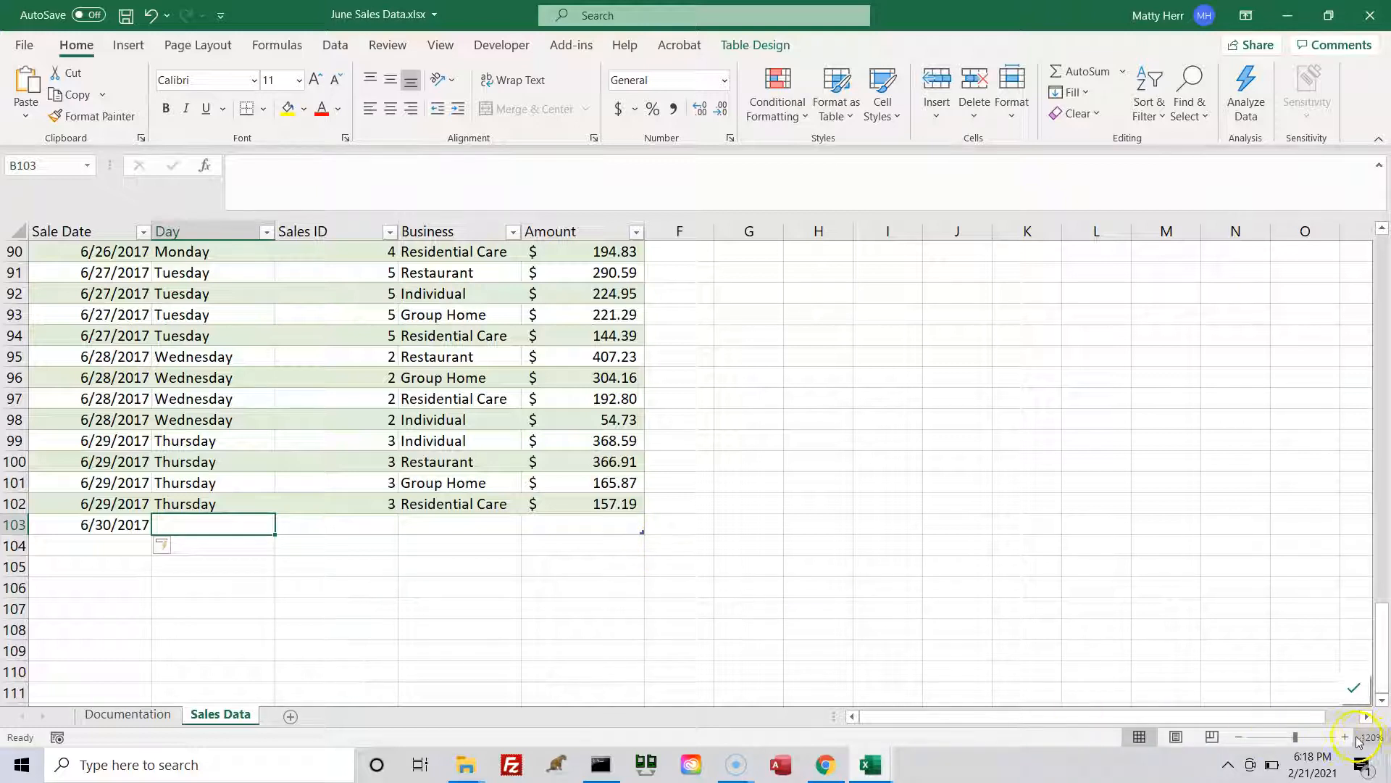
{"action": "left_click", "coordinate": [1347, 736]}
{"action": "left_click", "coordinate": [1347, 736]}
{"action": "left_click", "coordinate": [1346, 736]}
{"action": "left_click", "coordinate": [1347, 736]}
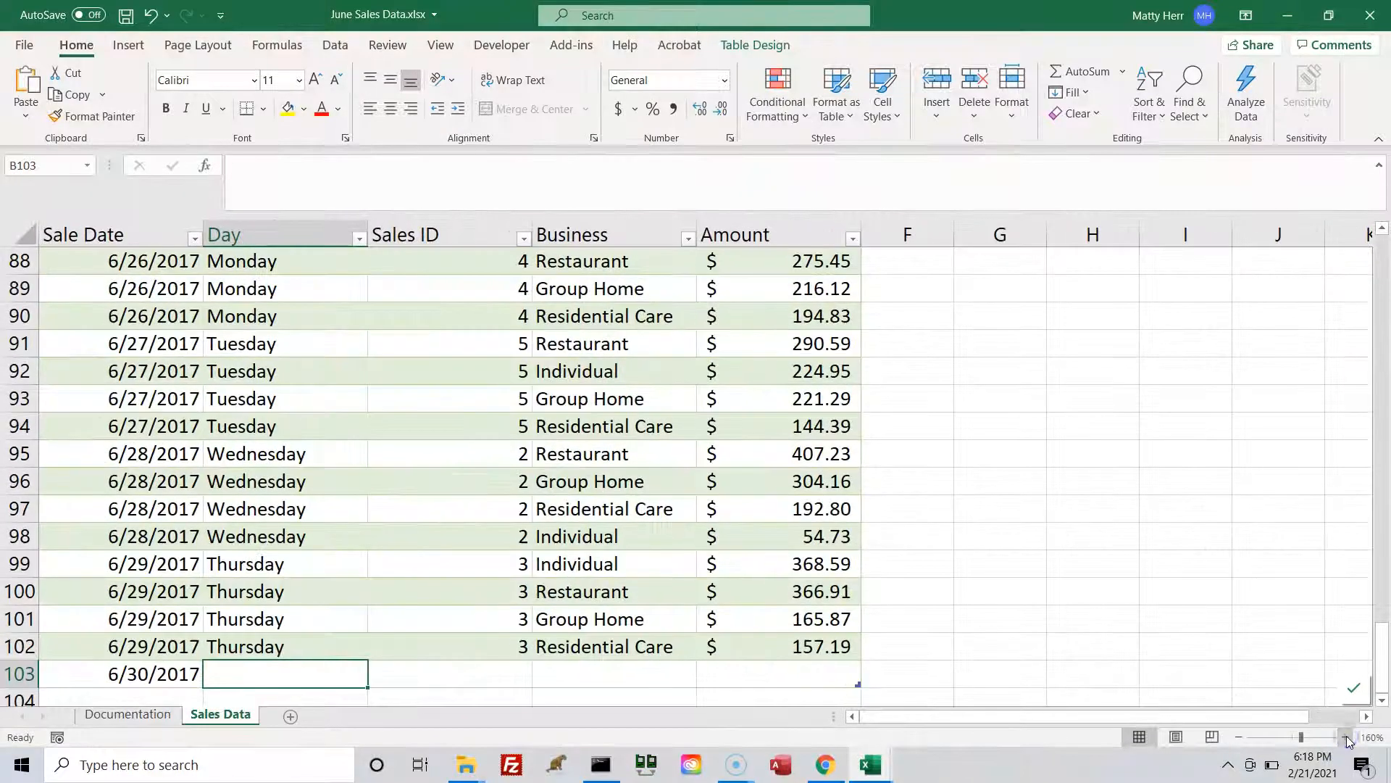
{"action": "left_click", "coordinate": [1346, 737]}
{"action": "left_click", "coordinate": [1347, 736]}
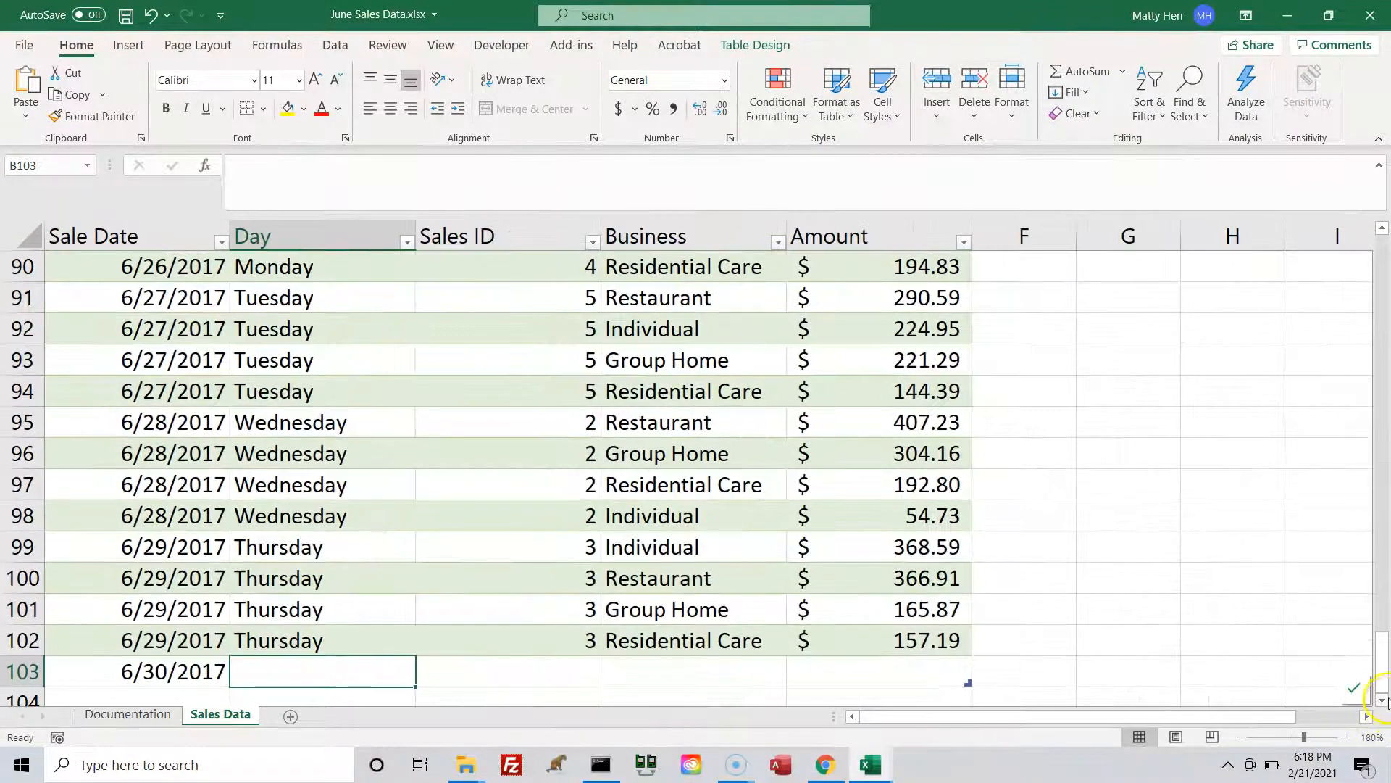
{"action": "left_click", "coordinate": [1384, 702]}
{"action": "left_click", "coordinate": [1384, 703]}
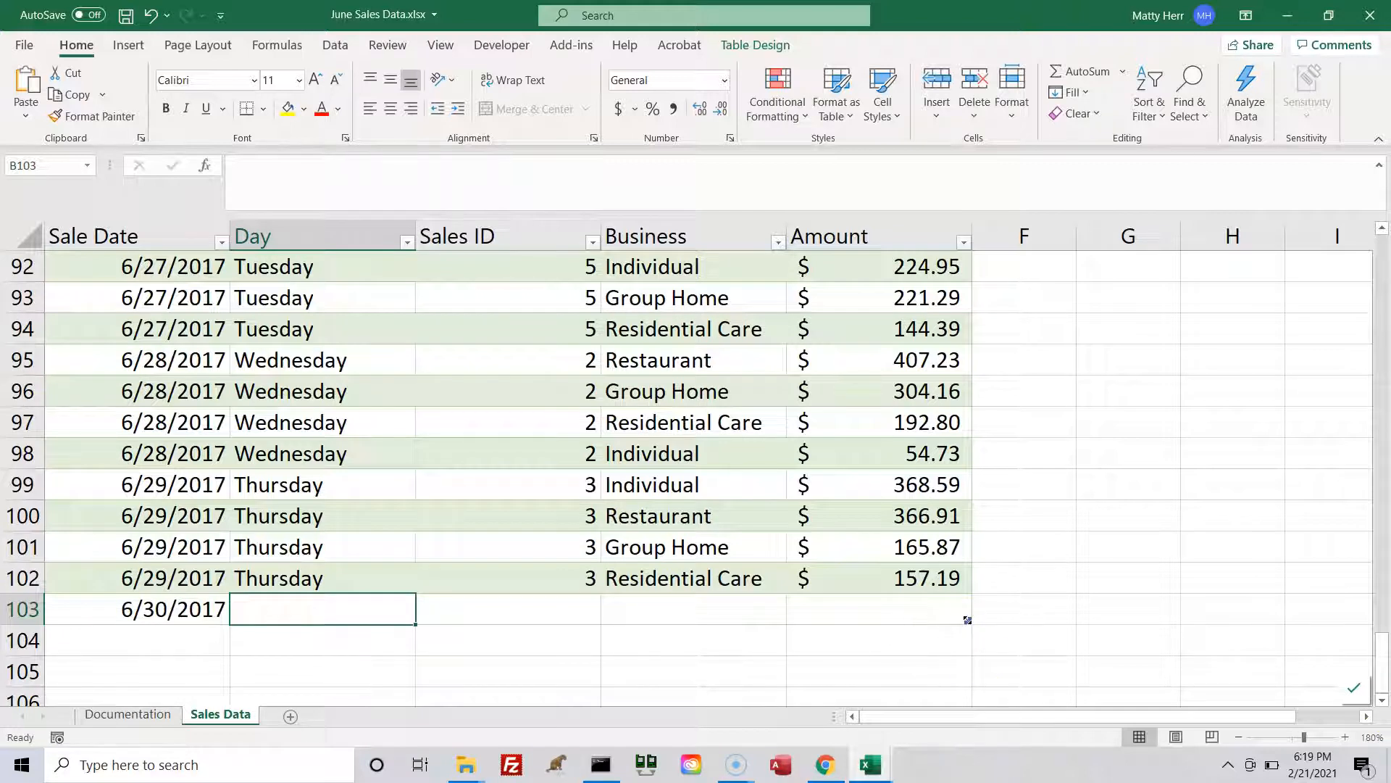
- Read steps 4 to 7 in the Chrome textbook for the new records' values, and return to June Sales Data.xlsx in Excel
{"action": "left_click", "coordinate": [823, 766]}
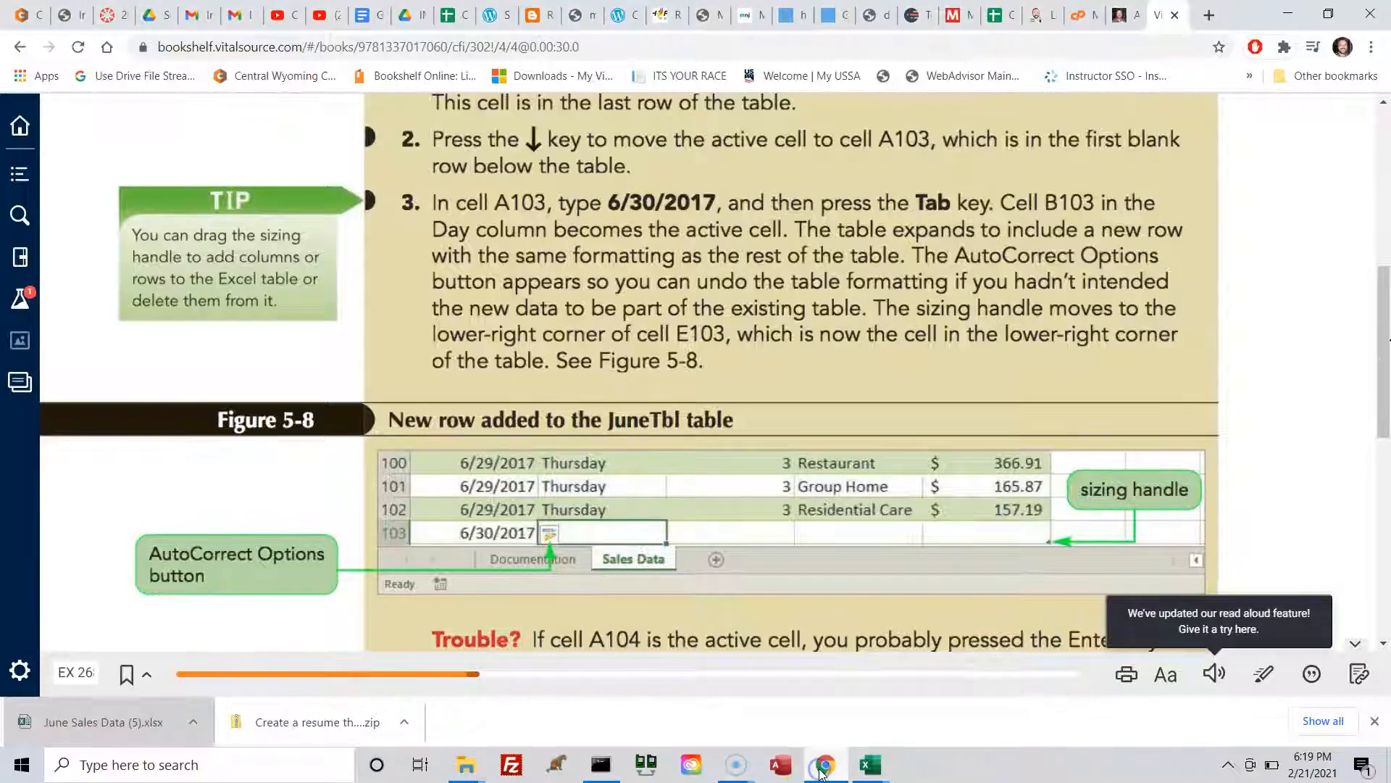
{"action": "left_click_drag", "start_coordinate": [1384, 435], "coordinate": [1384, 545]}
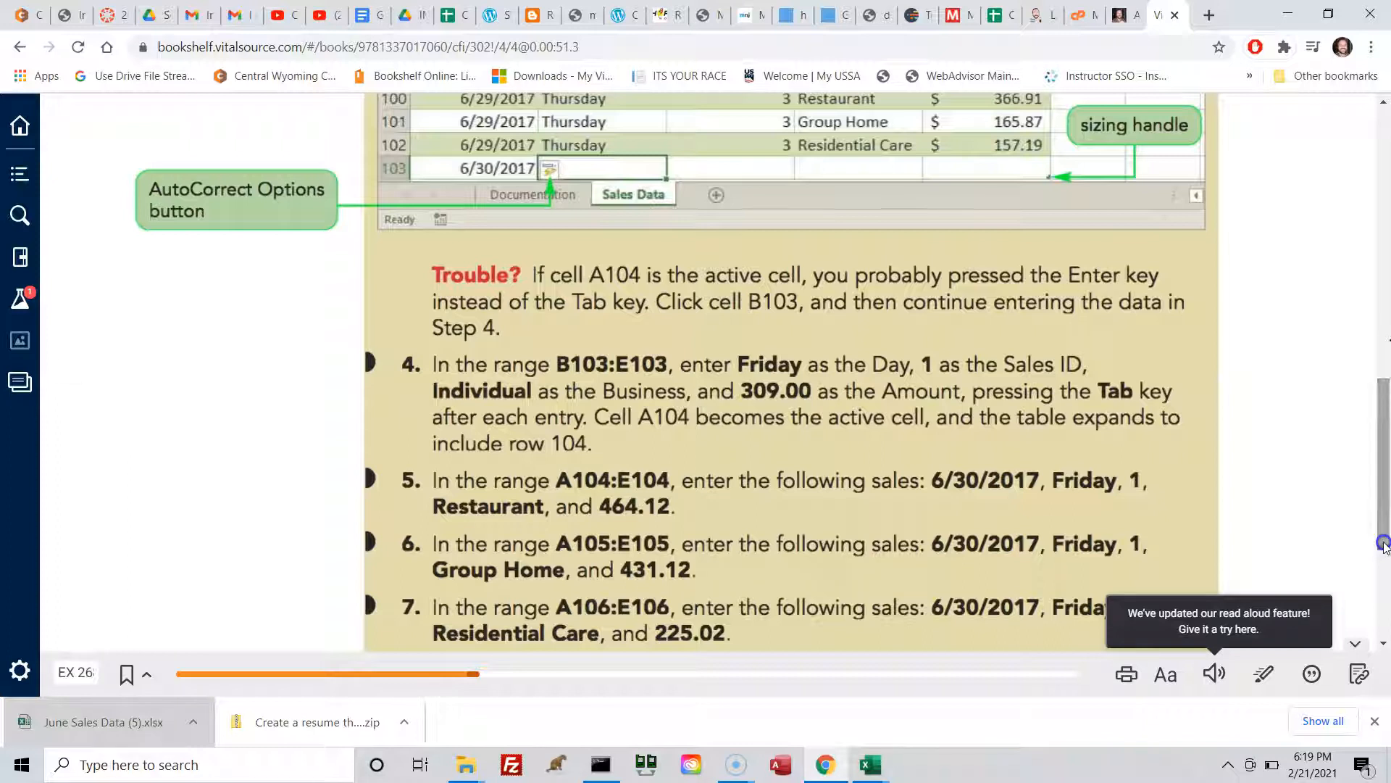
{"action": "left_click", "coordinate": [868, 769]}
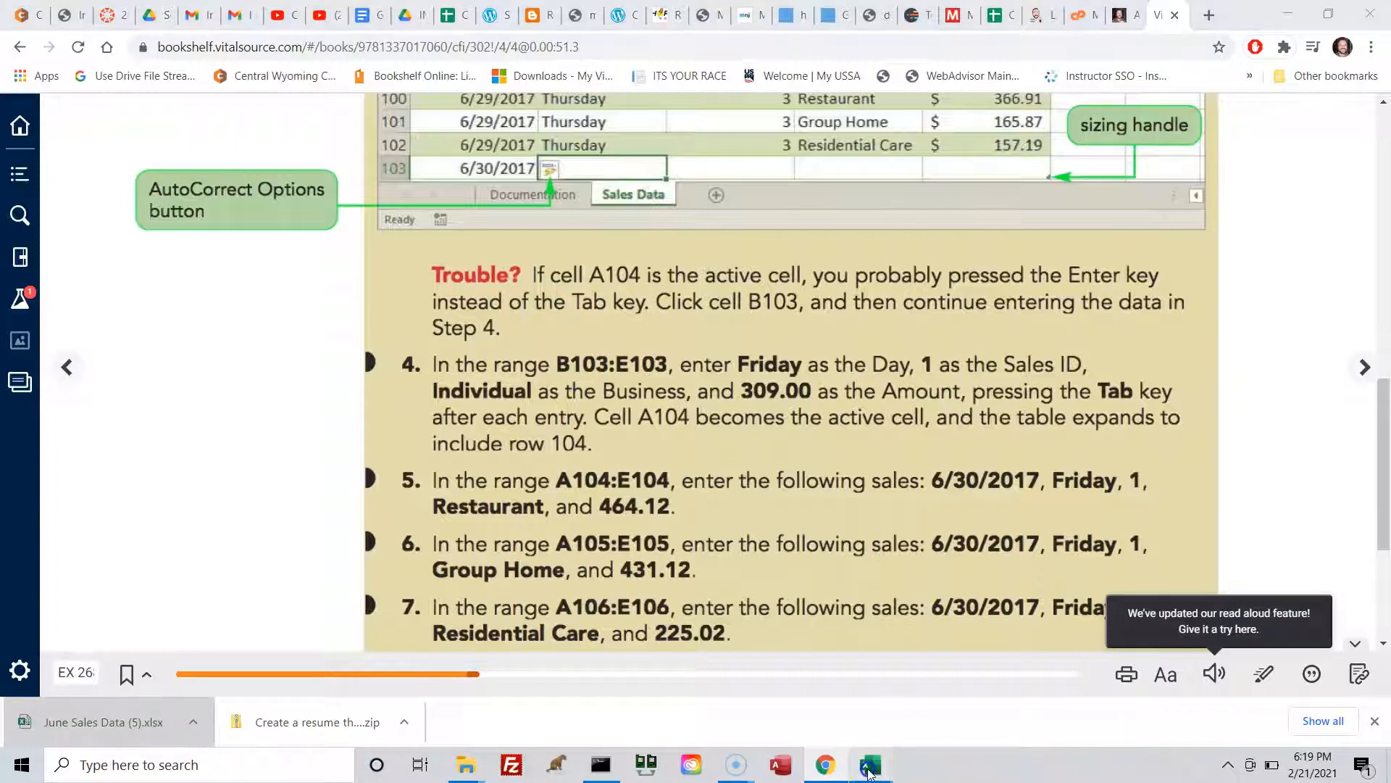
{"action": "left_click", "coordinate": [1077, 666]}
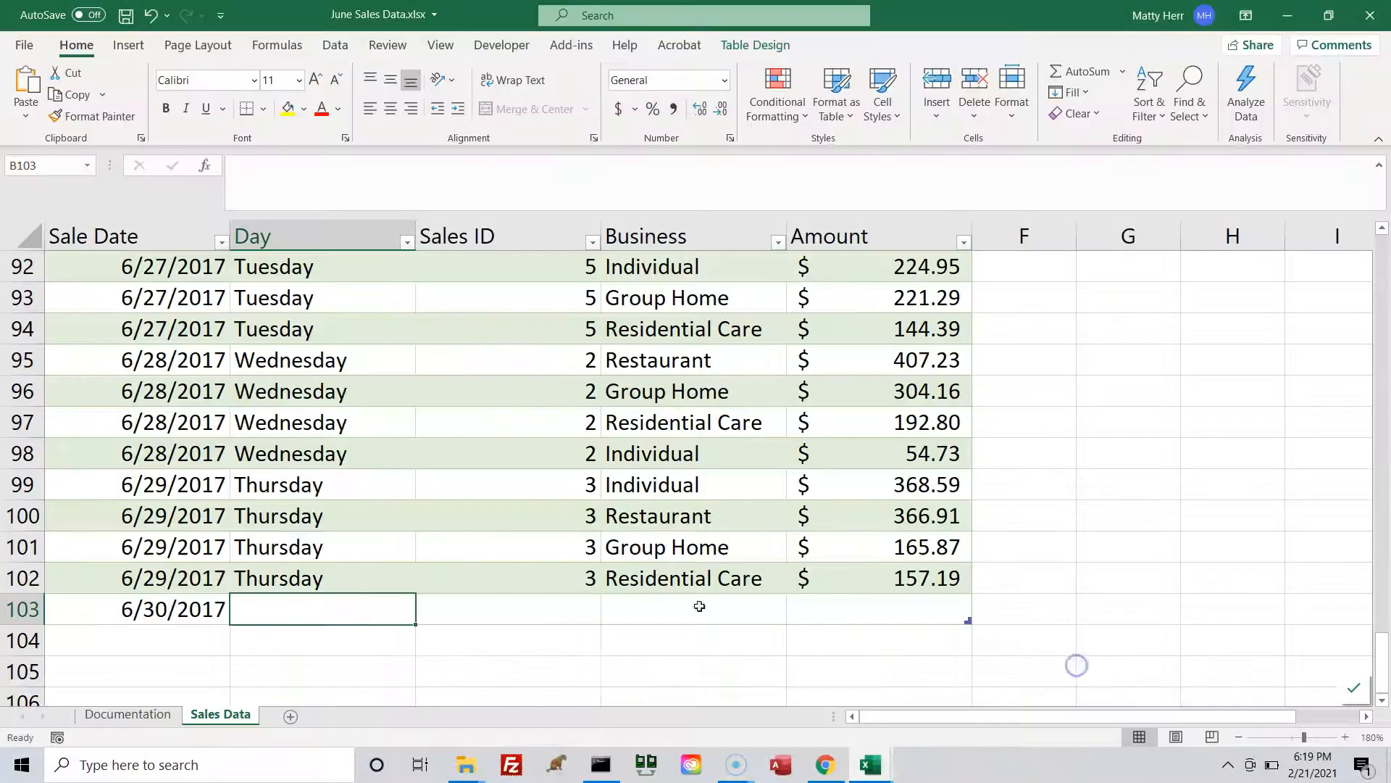
- Enter Friday as the Day and 1 as the Sales ID in row 103
{"action": "type", "text": "Frid"}
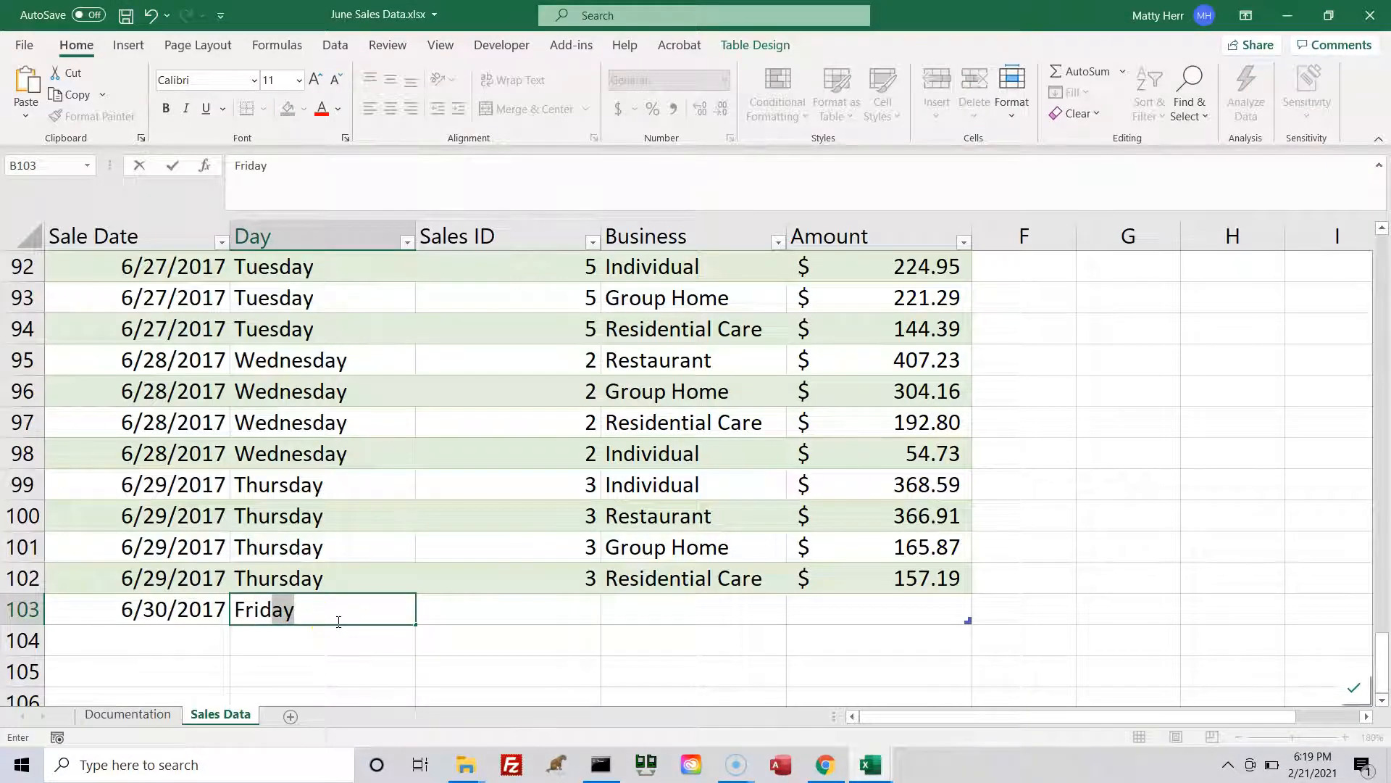
{"action": "key", "text": "Tab"}
{"action": "type", "text": "1"}
{"action": "key", "text": "Tab"}
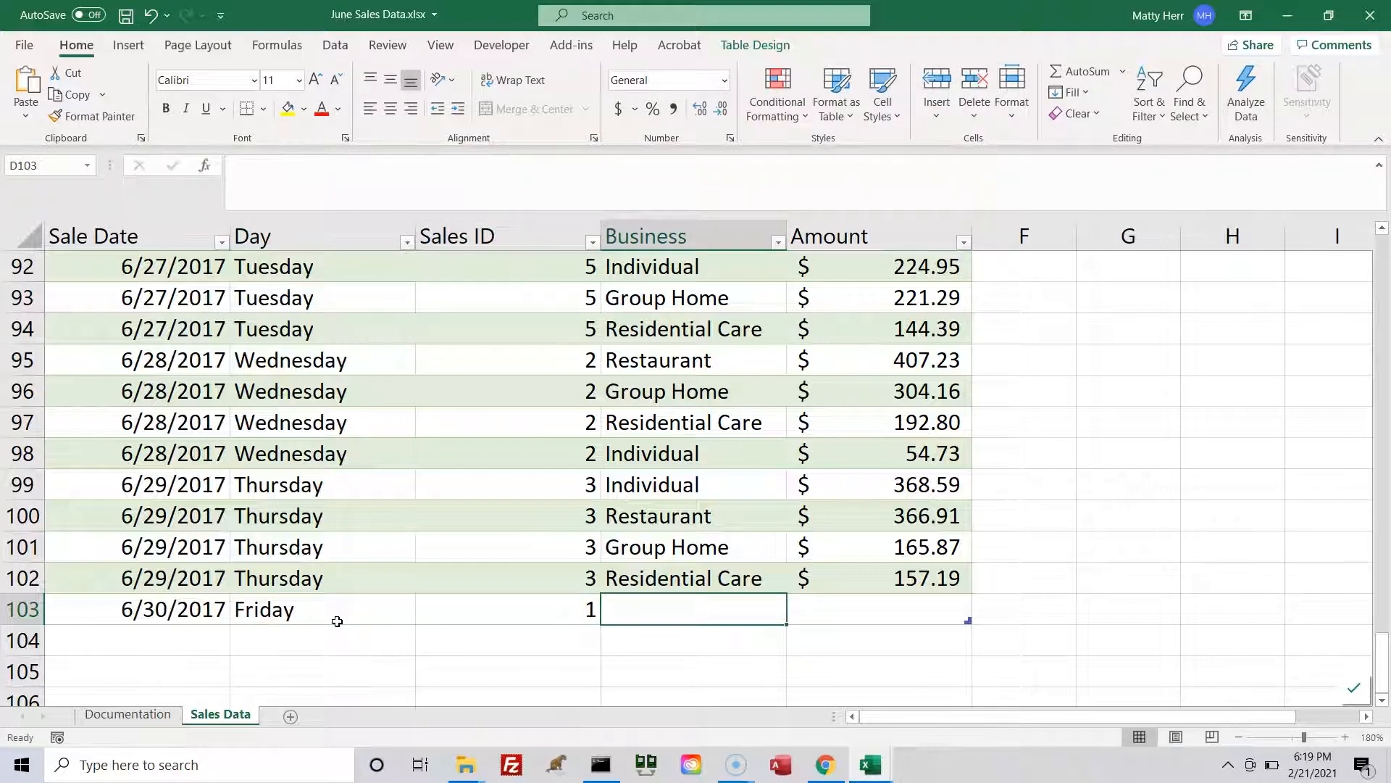
- Recheck step 4 in the Chrome textbook, and in June Sales Data.xlsx complete row 103 with Individual as the Business and 309.00 as the Amount
{"action": "left_click", "coordinate": [825, 766]}
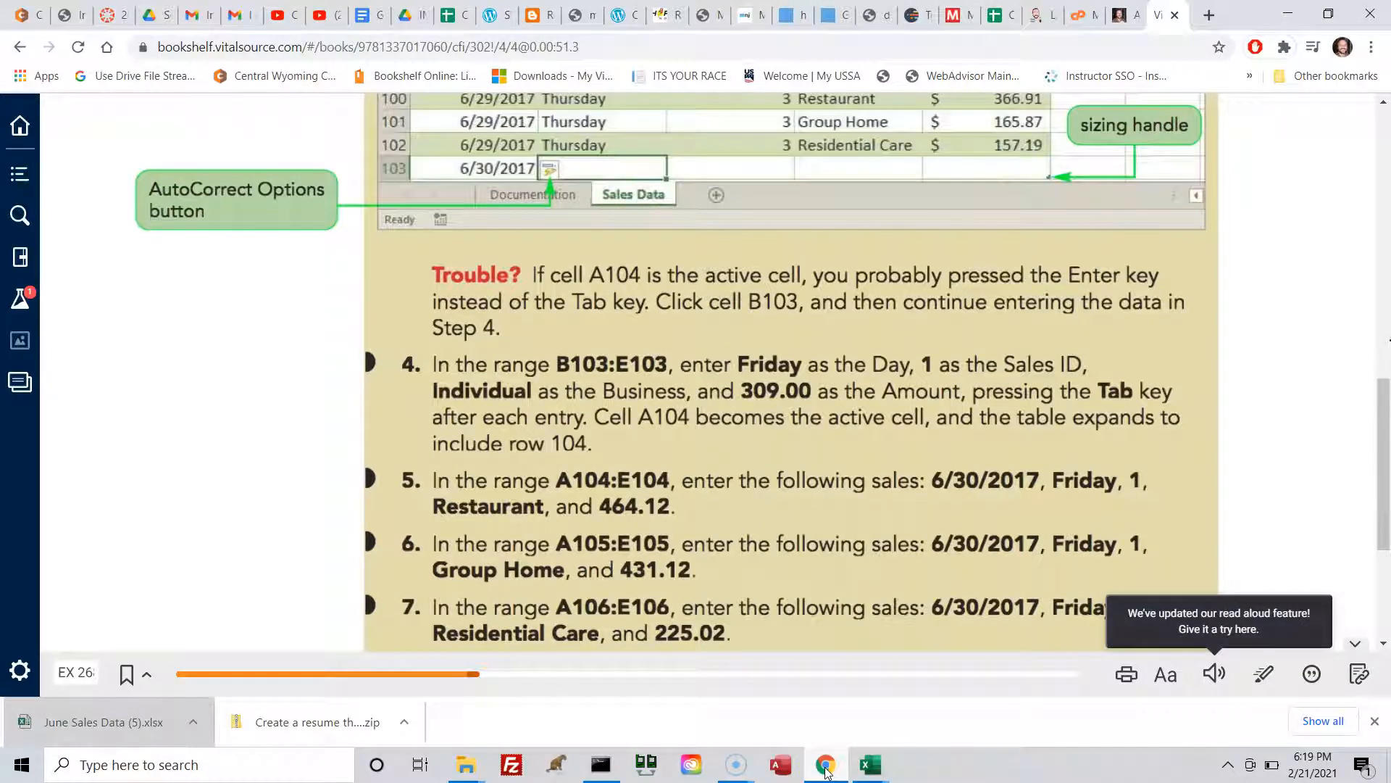
{"action": "left_click", "coordinate": [871, 764]}
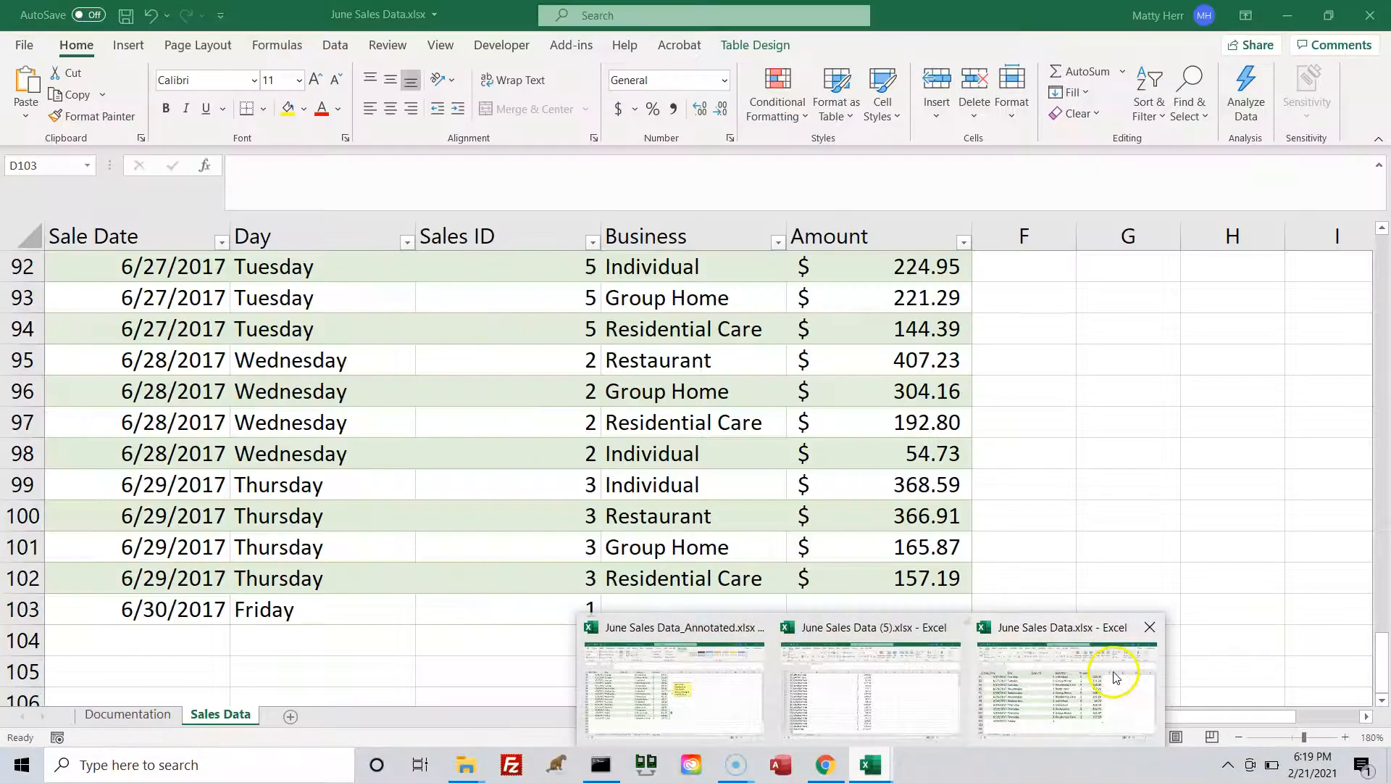
{"action": "left_click", "coordinate": [1114, 672]}
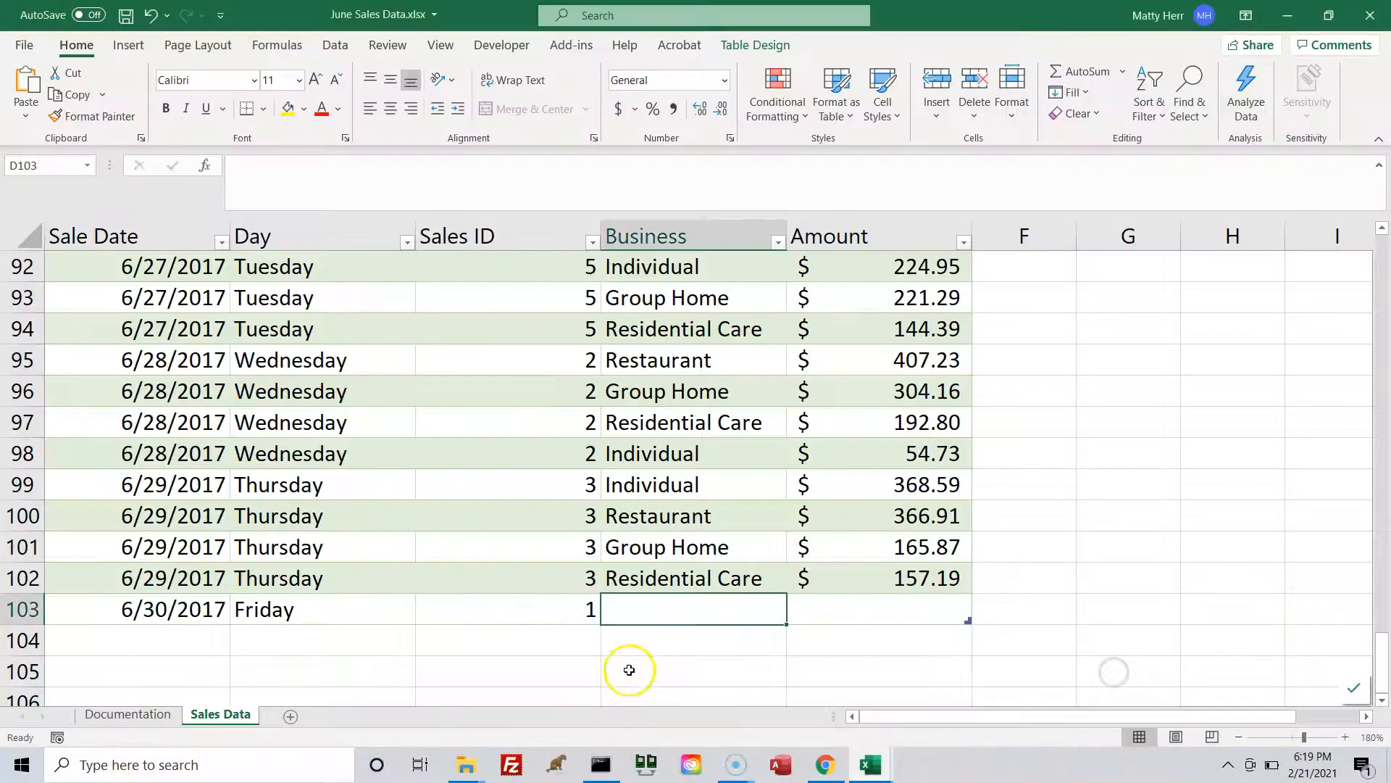
{"action": "type", "text": "Individual"}
{"action": "key", "text": "Tab"}
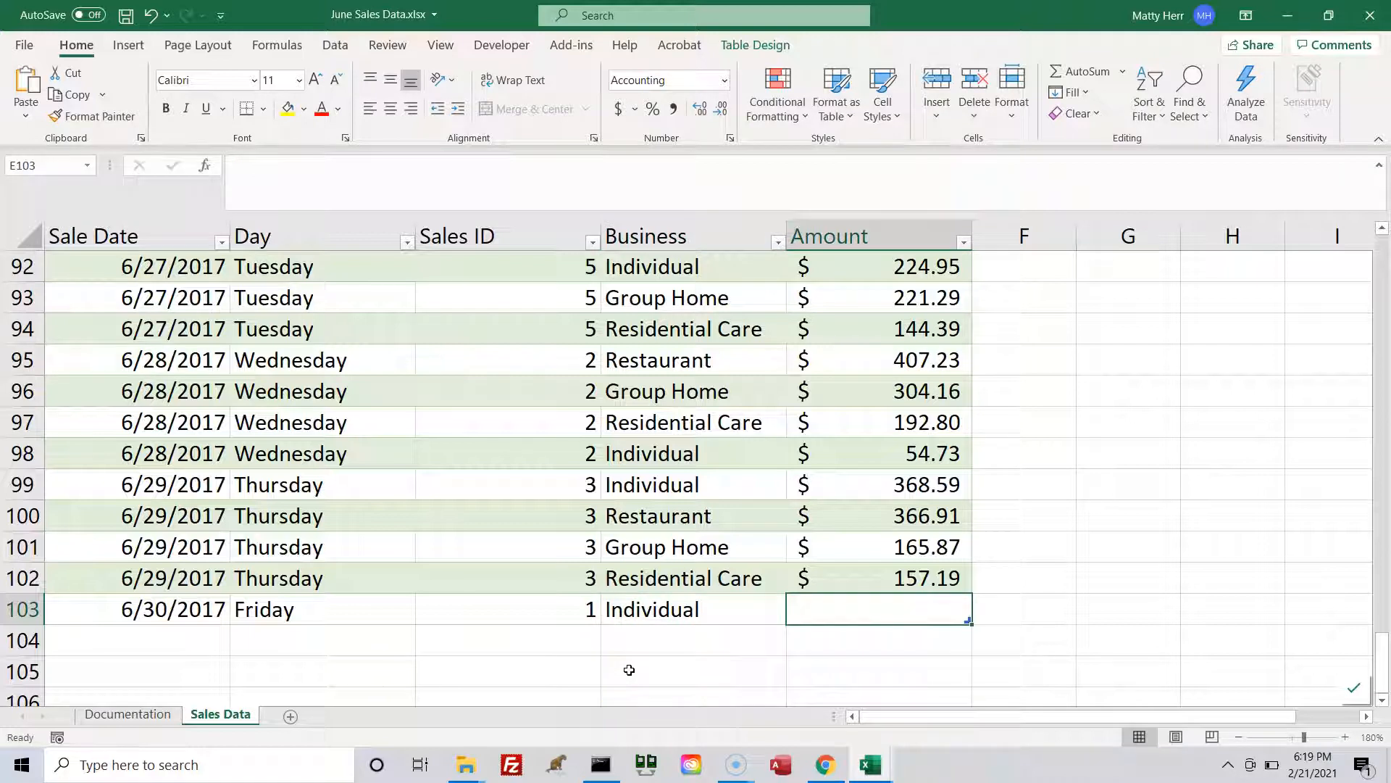
{"action": "type", "text": "309.00"}
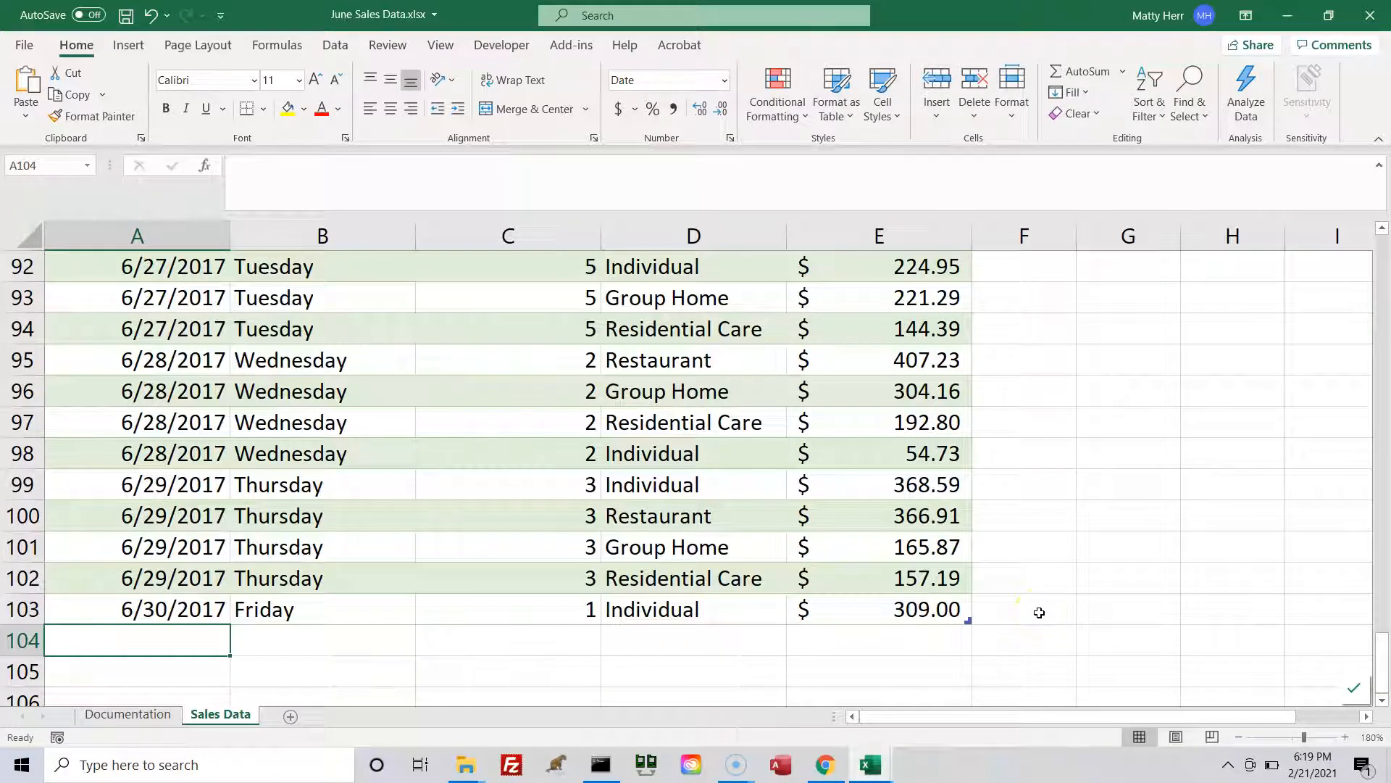
{"action": "left_click", "coordinate": [135, 640]}
- Switch to the textbook in Chrome and review steps 5 to 8 and Figure 5-9 for the remaining JuneTbl records
{"action": "left_click", "coordinate": [826, 767]}
{"action": "left_click", "coordinate": [1382, 471]}
{"action": "left_click_drag", "start_coordinate": [1382, 475], "coordinate": [1321, 523]}
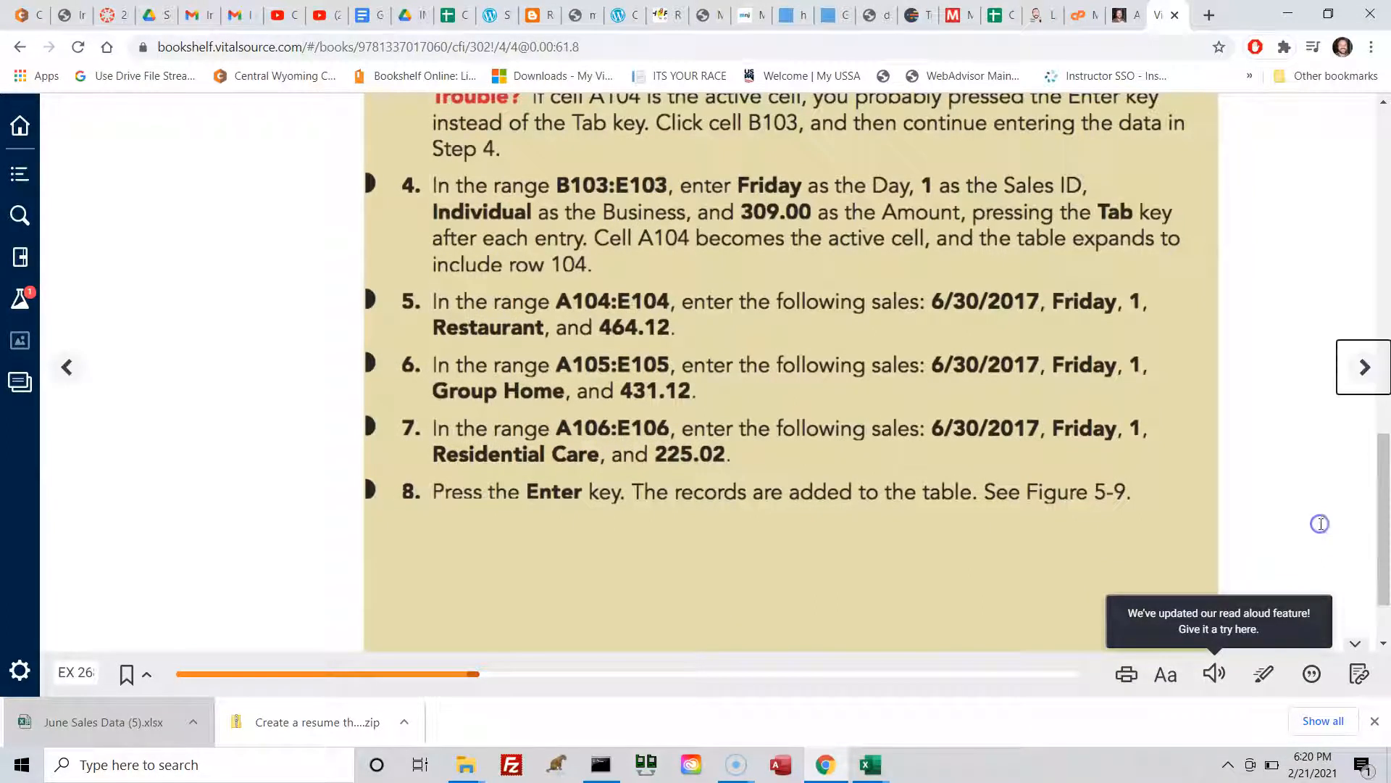
{"action": "left_click", "coordinate": [1365, 366]}
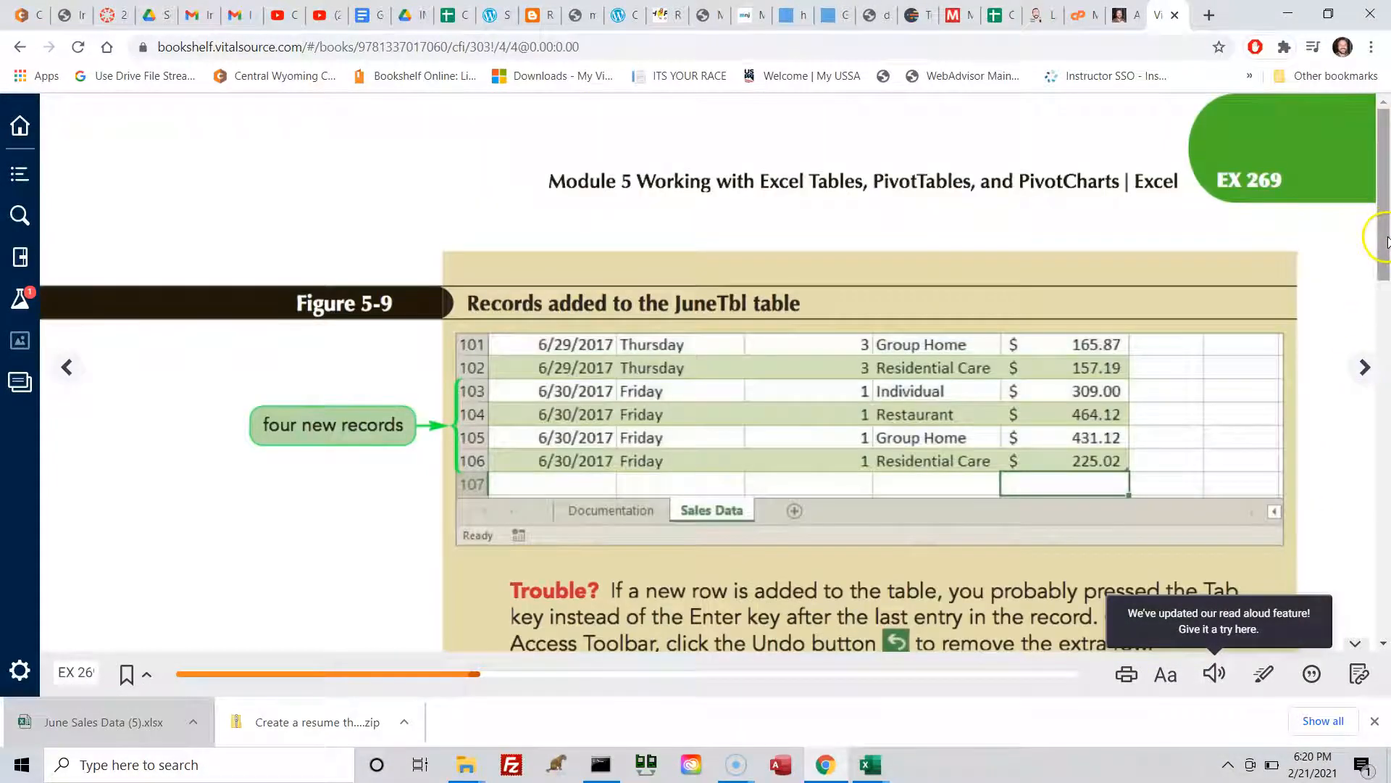
{"action": "mouse_move", "coordinate": [1387, 241]}
{"action": "left_mouse_down"}
{"action": "mouse_move", "coordinate": [1384, 286]}
{"action": "mouse_move", "coordinate": [1369, 222]}
{"action": "mouse_move", "coordinate": [1368, 253]}
{"action": "left_mouse_up"}
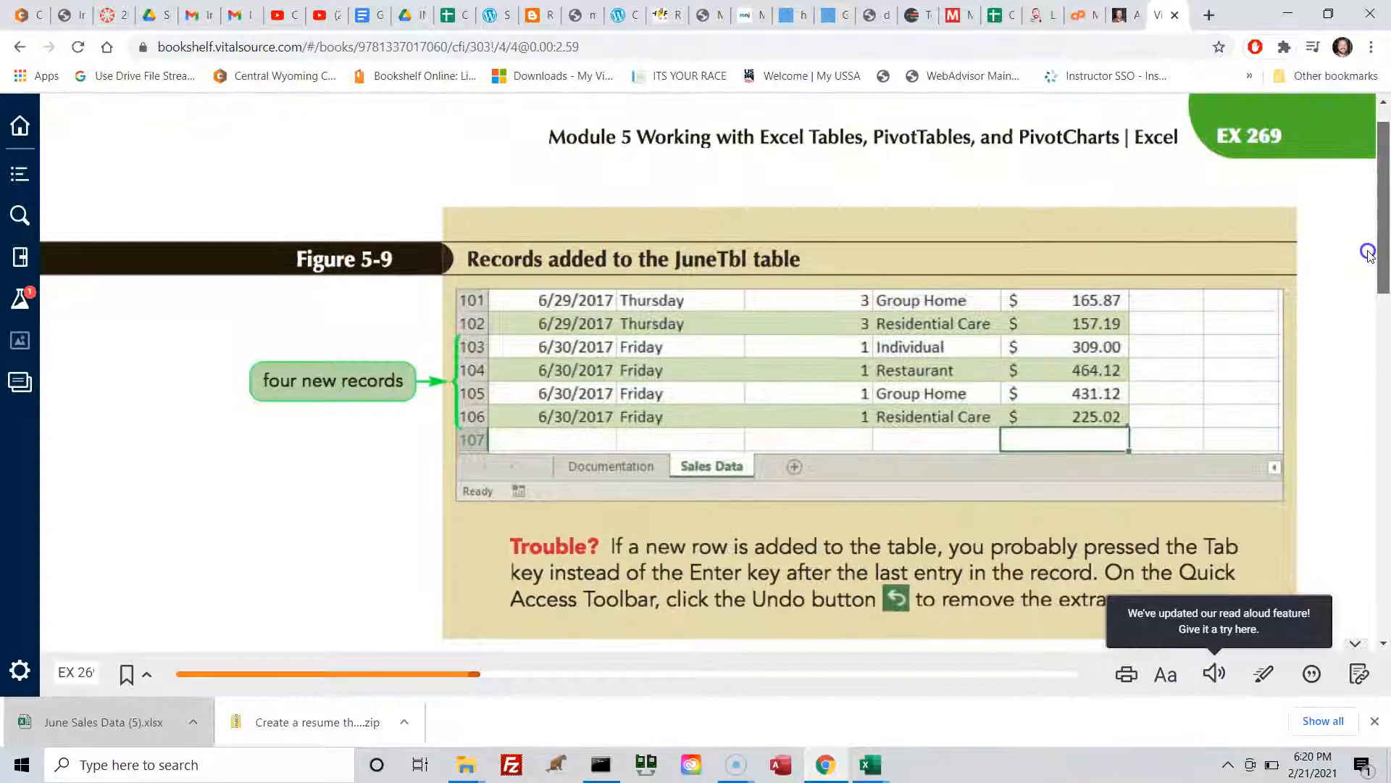
{"action": "left_click_drag", "start_coordinate": [1368, 254], "coordinate": [1368, 266]}
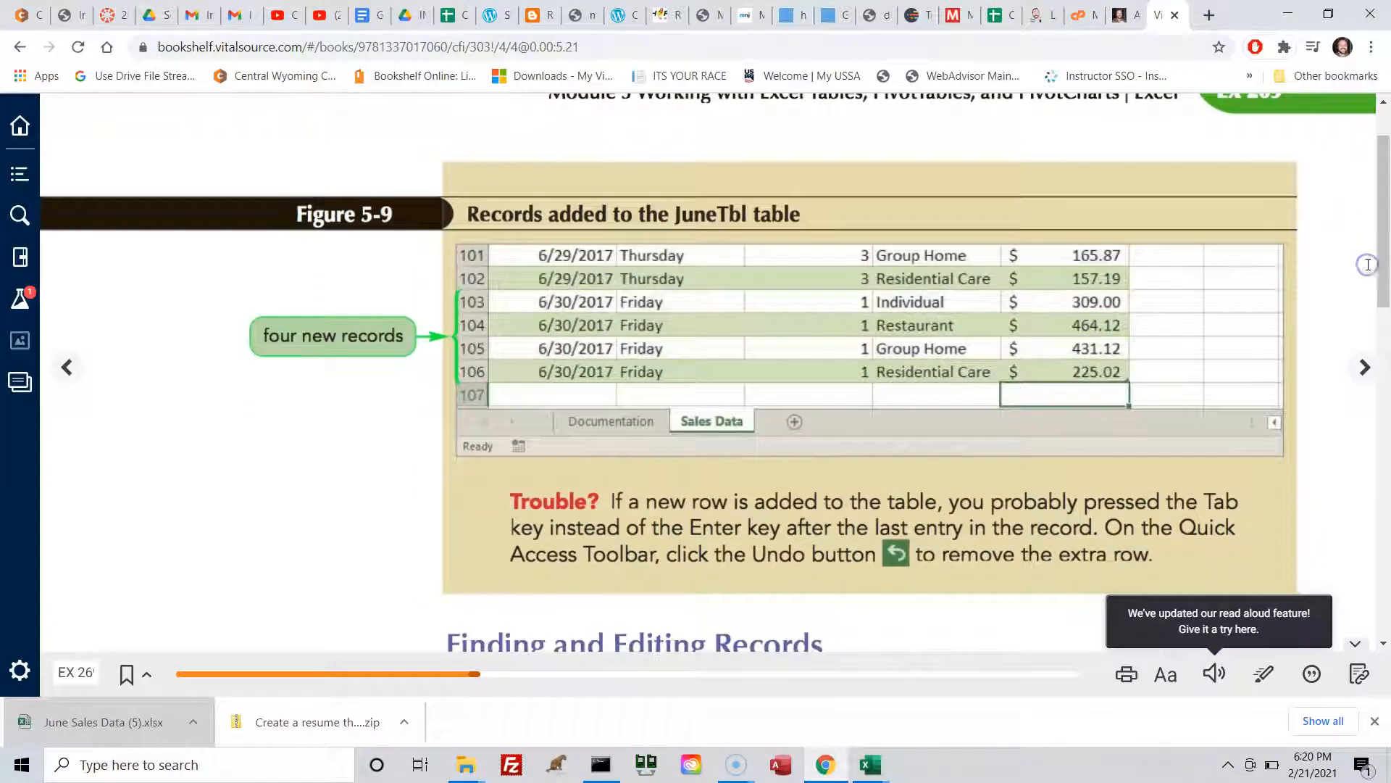
{"action": "key", "text": "ctrl"}
{"action": "key", "text": "ctrl"}
{"action": "key", "text": "ctrl"}
{"action": "key", "text": "ctrl"}
{"action": "left_click", "coordinate": [1382, 286]}
{"action": "left_click_drag", "start_coordinate": [1382, 286], "coordinate": [1385, 247]}
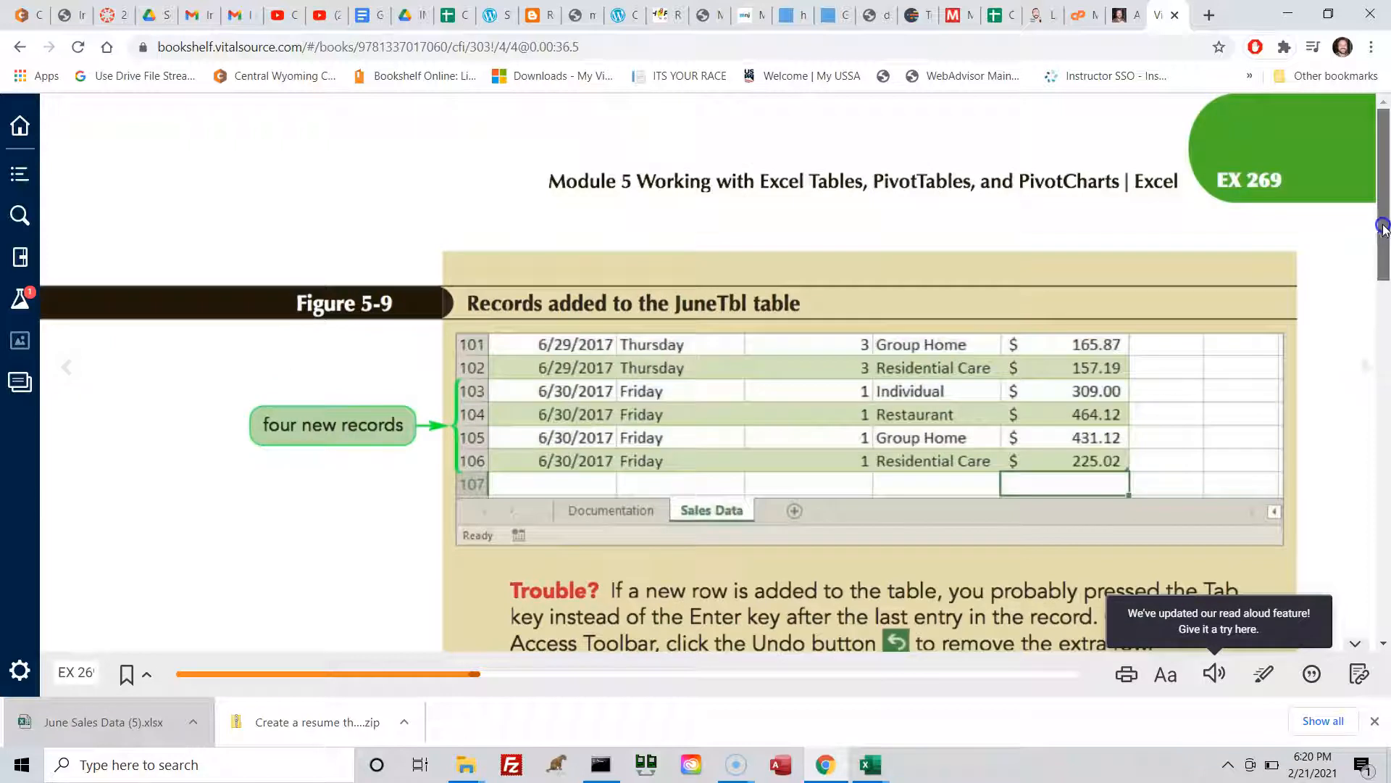